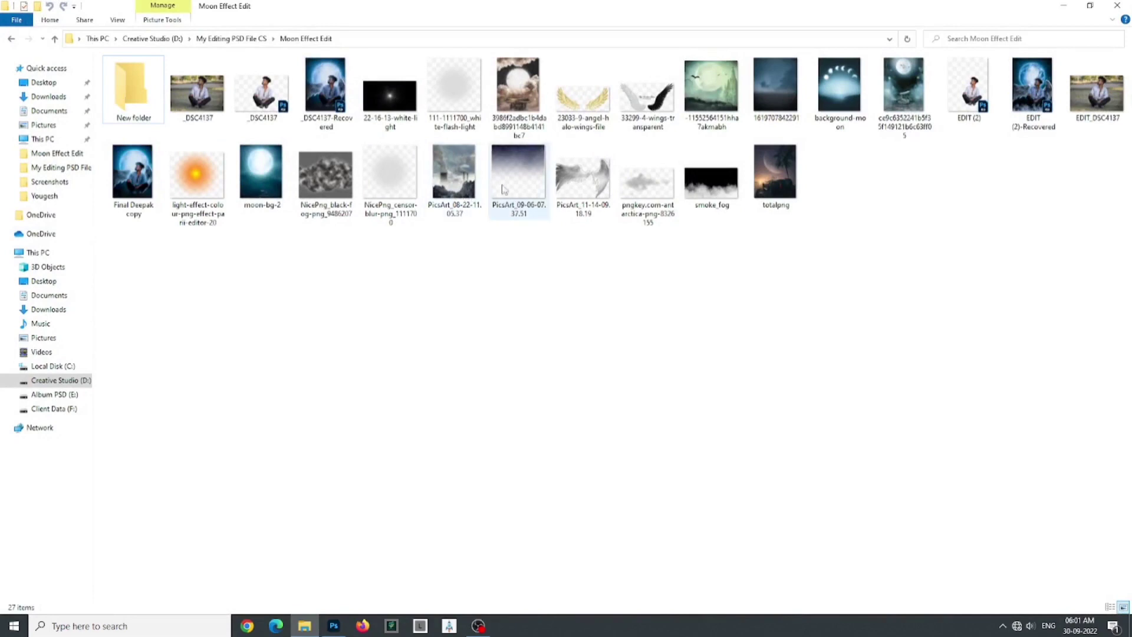
# Step: Place the moon-bg-2 image behind the man, scaled to about 46% to cover the canvas, and convert it to a regular pixel layer
pyautogui.moveTo(260, 177); pyautogui.dragTo(509, 306)
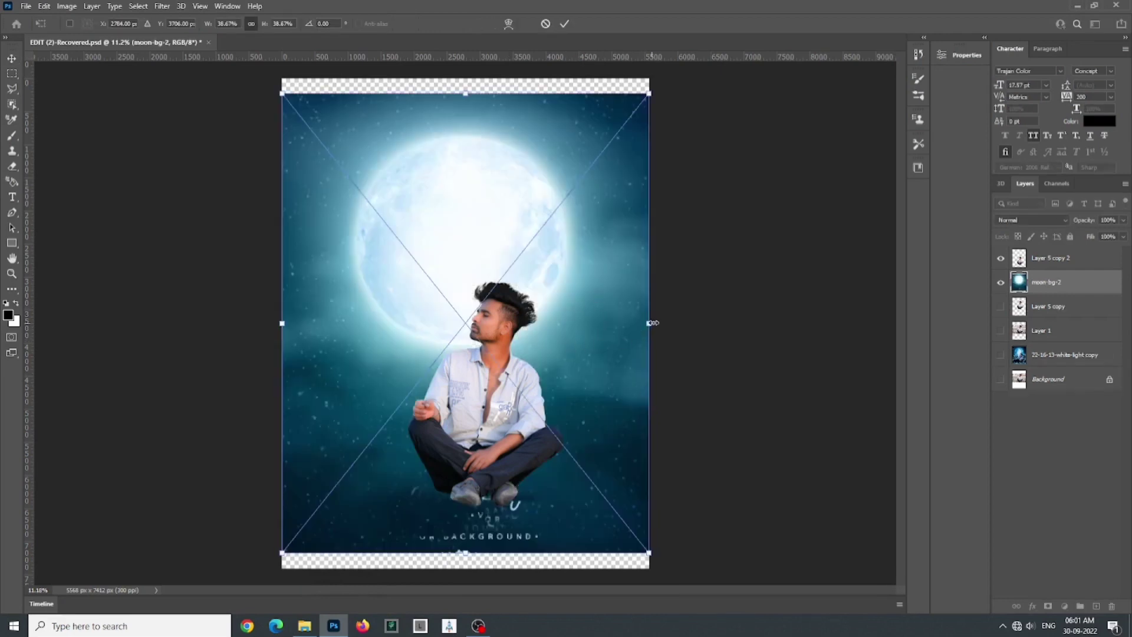
pyautogui.moveTo(651, 323); pyautogui.dragTo(682, 321)
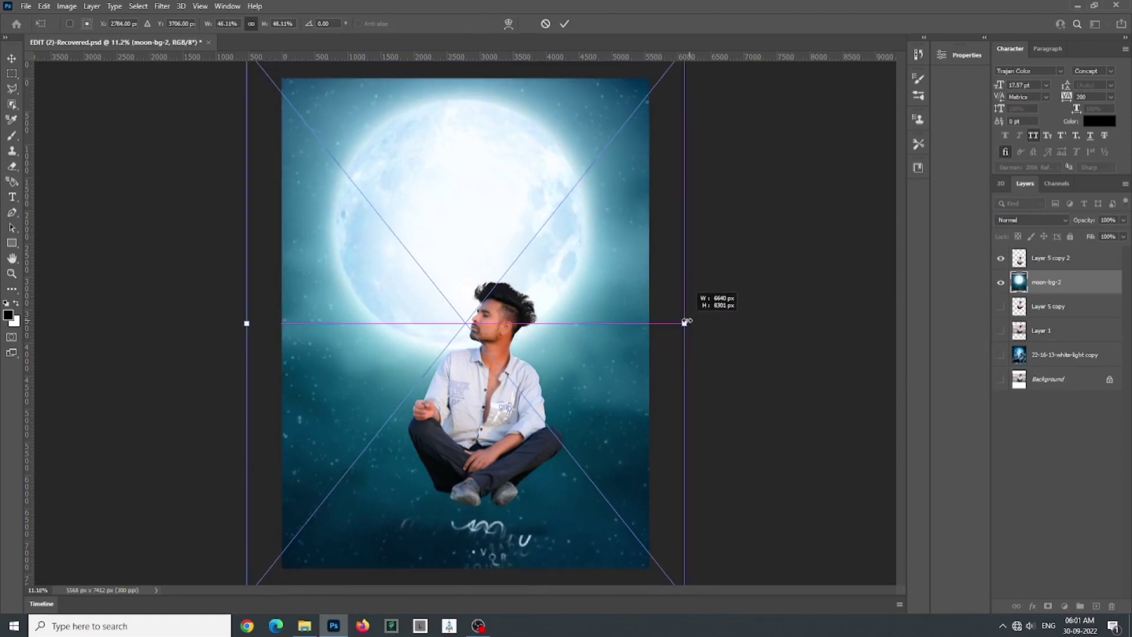
pyautogui.moveTo(596, 257); pyautogui.dragTo(603, 288)
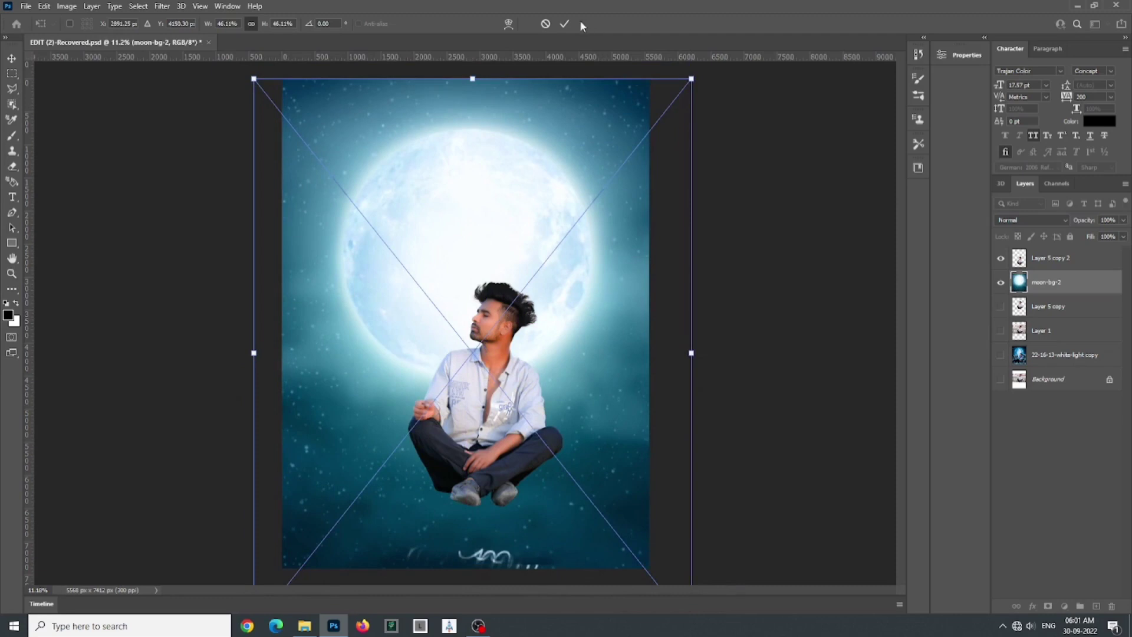
pyautogui.press('Return')
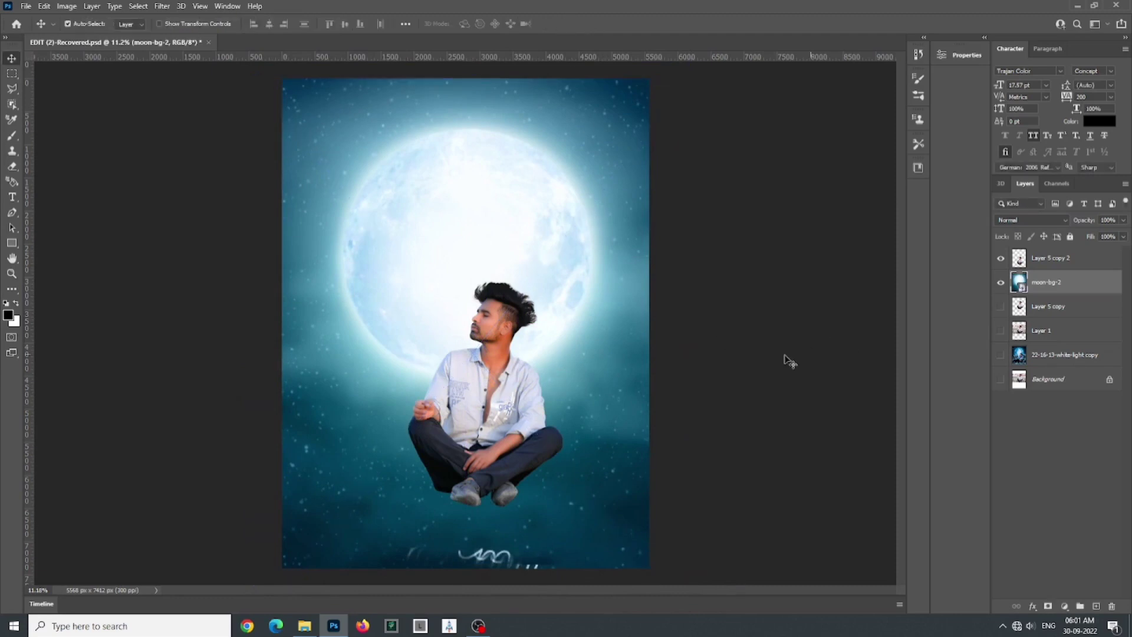
pyautogui.rightClick(1036, 288)
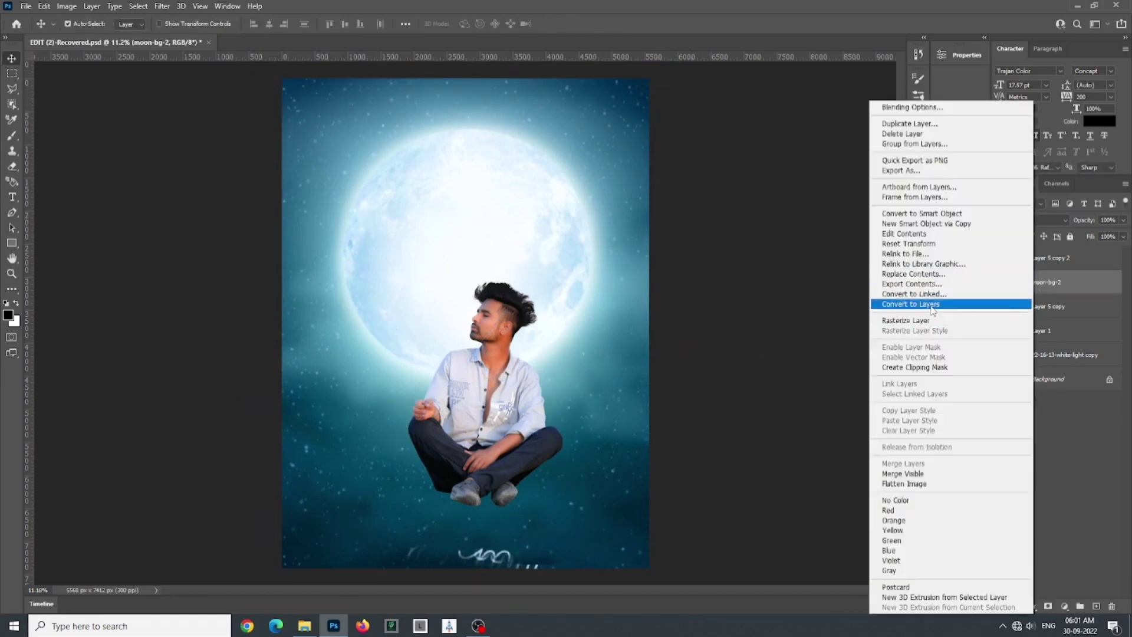
pyautogui.click(996, 303)
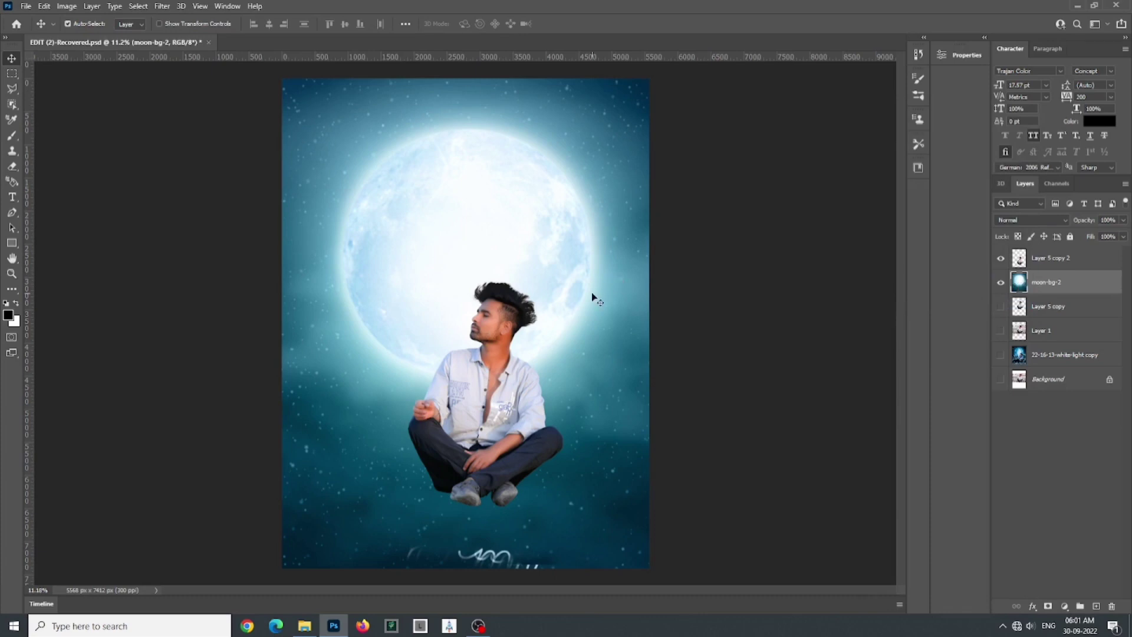
# Step: Enlarge the cut-out man to about 118.5% and position him in front of the moon's lower edge, just above the canvas bottom
pyautogui.moveTo(502, 366); pyautogui.dragTo(507, 402)
pyautogui.hotkey('ctrl', 't')
pyautogui.hotkey('ctrl', 'r')
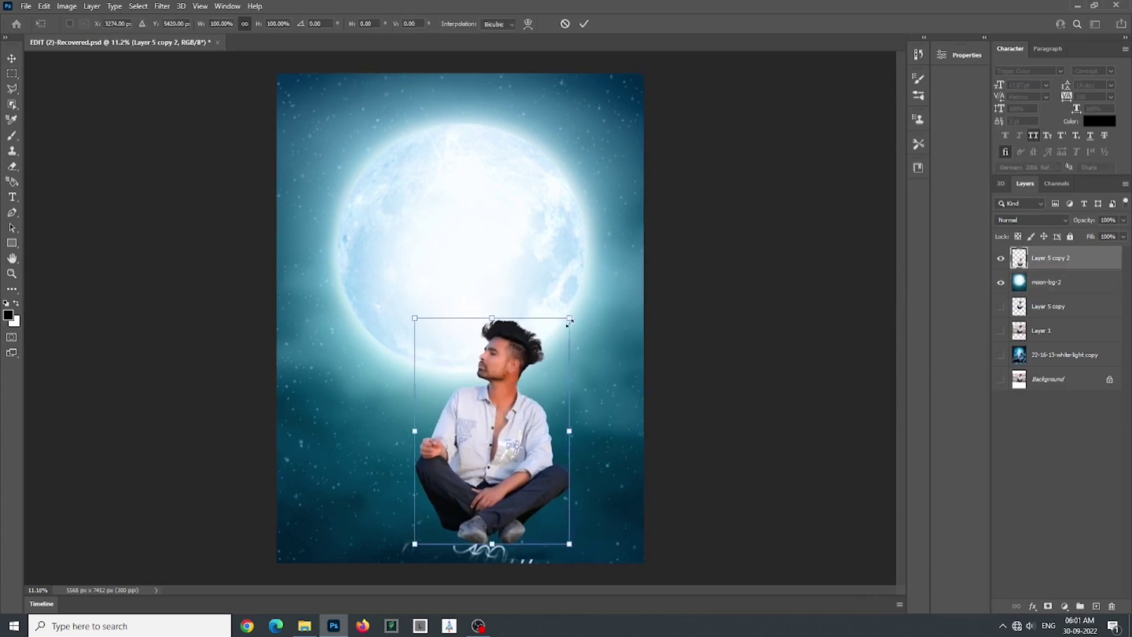
pyautogui.moveTo(569, 319); pyautogui.dragTo(583, 296)
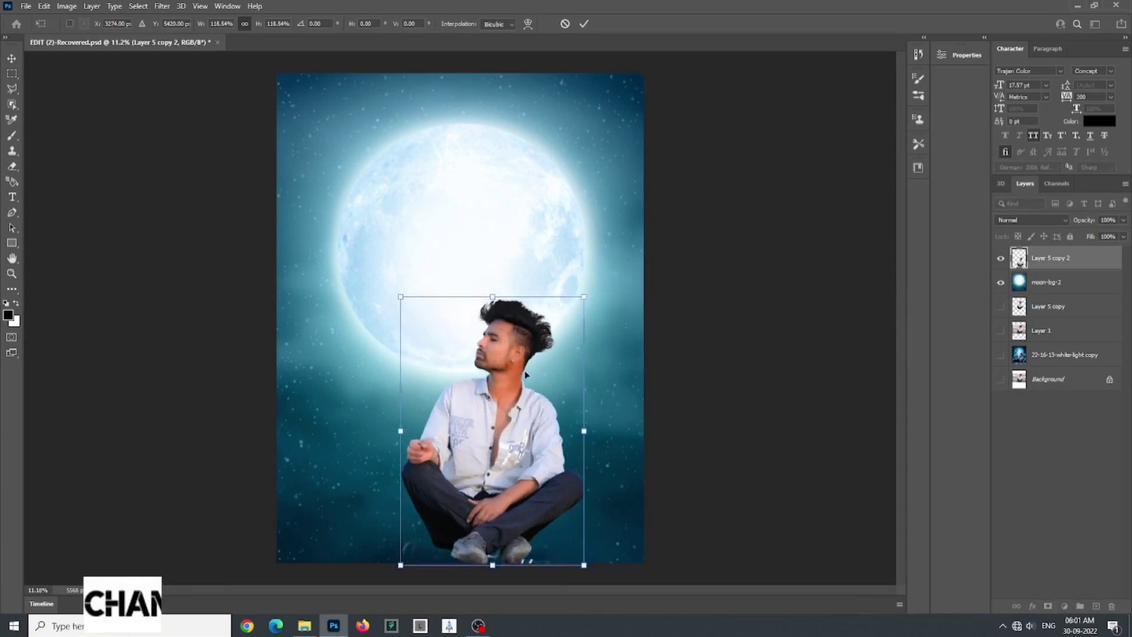
pyautogui.moveTo(538, 335)
pyautogui.mouseDown()
pyautogui.moveTo(558, 307)
pyautogui.moveTo(553, 336)
pyautogui.moveTo(531, 358)
pyautogui.moveTo(528, 348)
pyautogui.mouseUp()
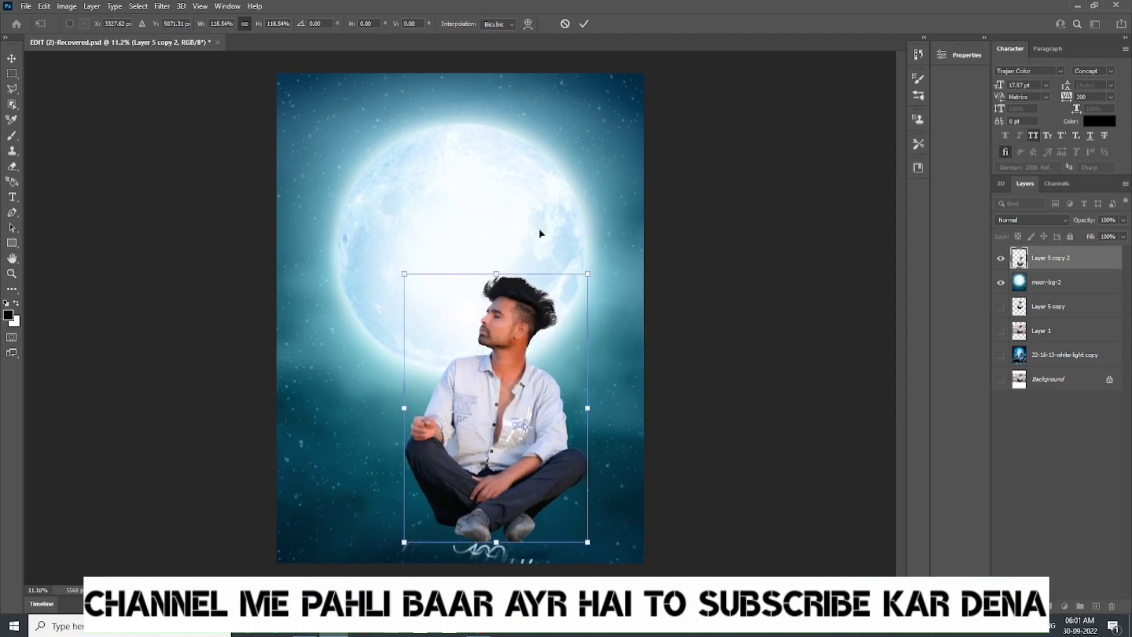
pyautogui.click(589, 26)
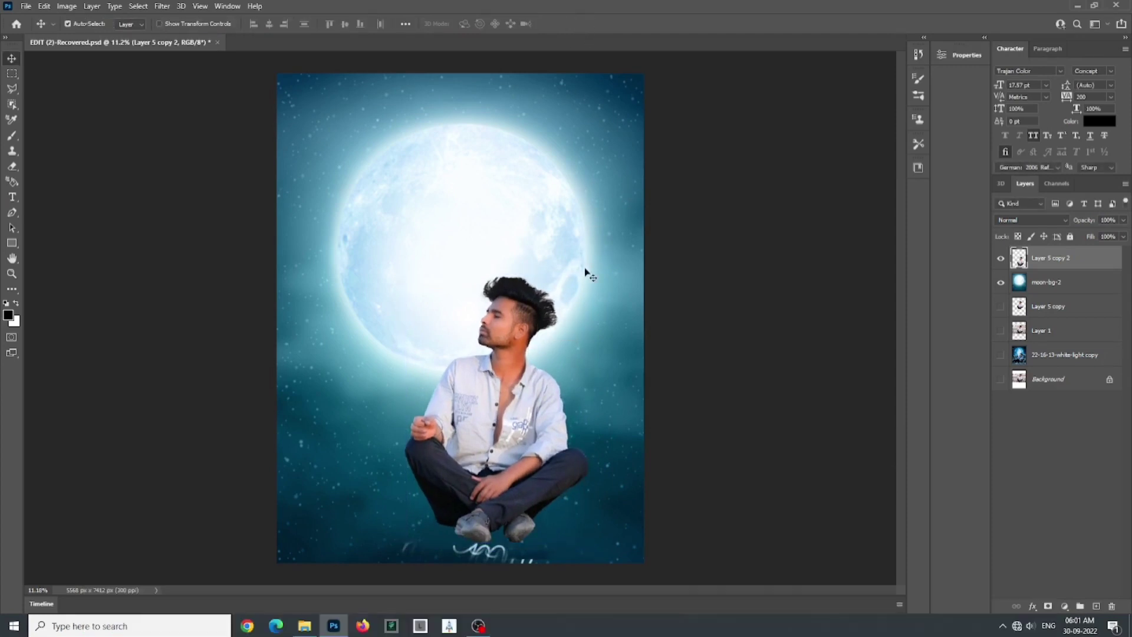
pyautogui.press('ctrl')
pyautogui.scroll(-3, 636, 330)
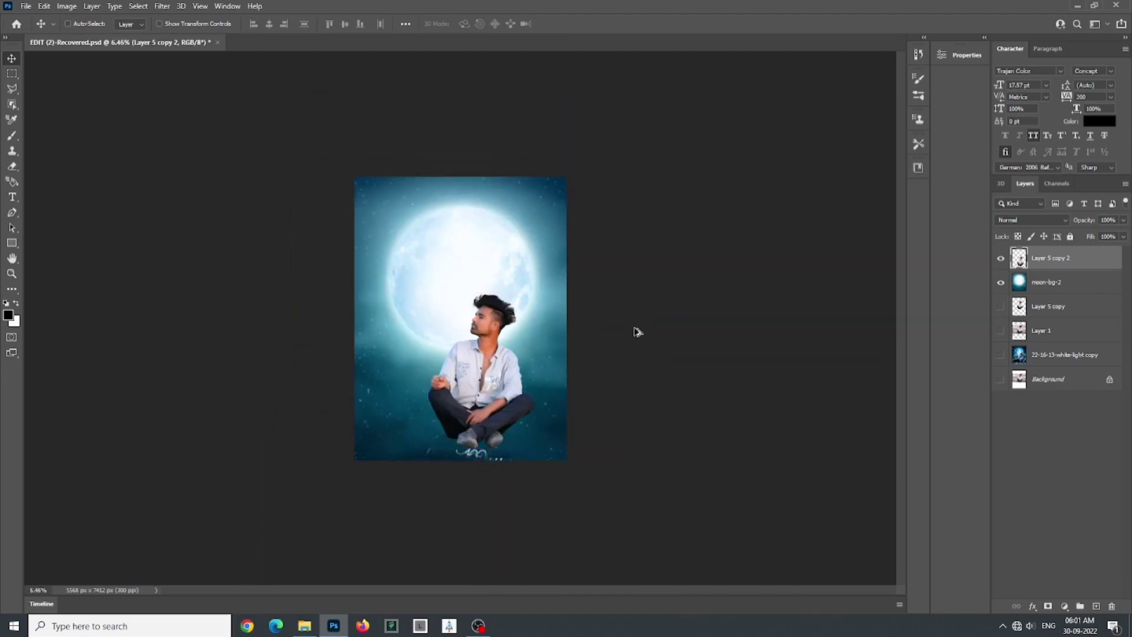
pyautogui.scroll(3, 485, 304)
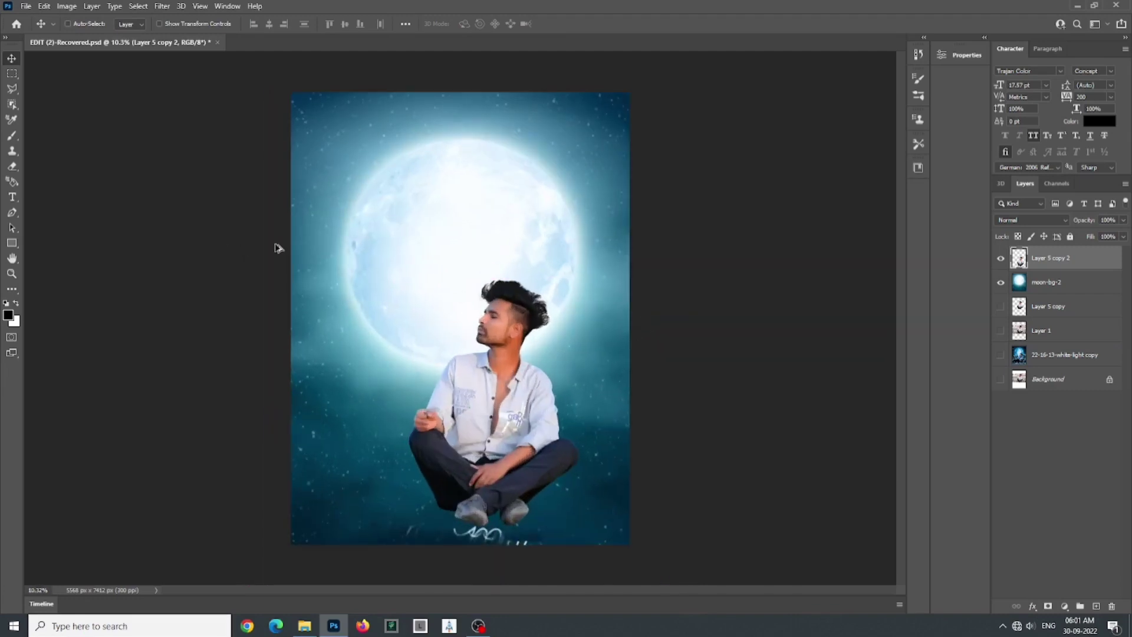
pyautogui.press('Tab')
pyautogui.press('Tab')
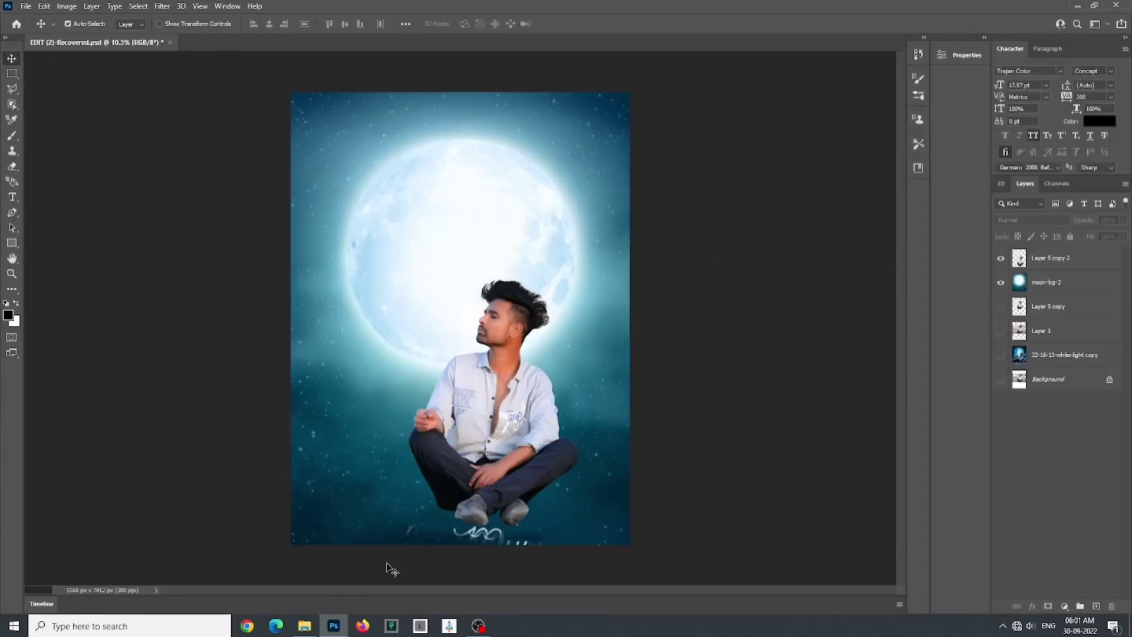
# Step: Place the PicsArt_11-14-09.18.19 wings image, rotate it about 6° clockwise, and lower it to the man's shoulders
pyautogui.click(305, 626)
pyautogui.moveTo(612, 201); pyautogui.dragTo(644, 315)
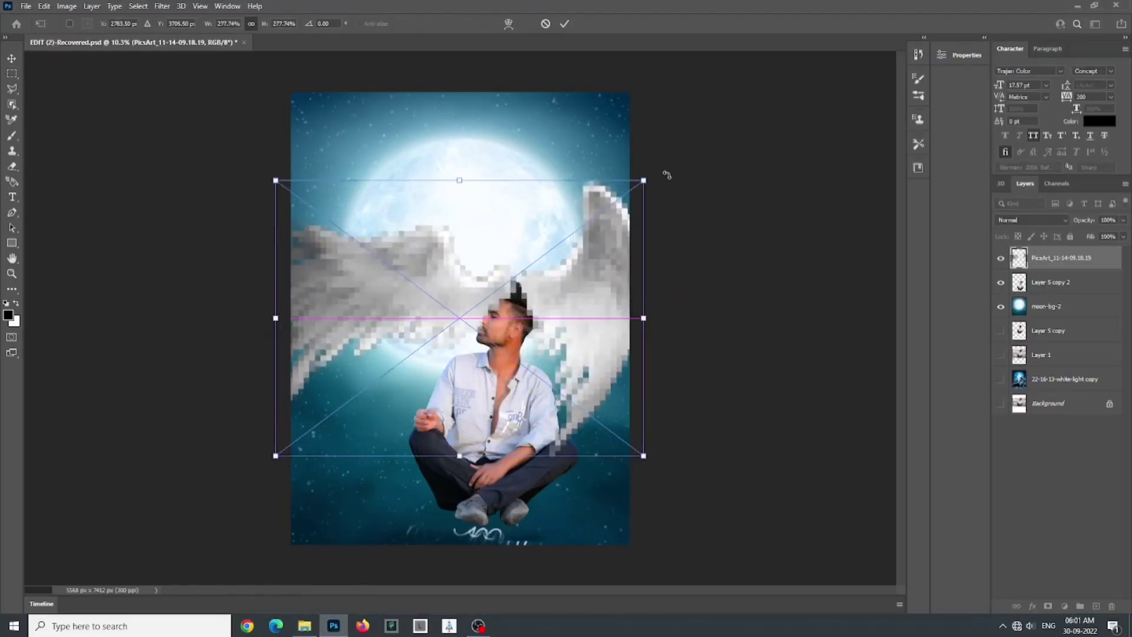
pyautogui.moveTo(665, 177); pyautogui.dragTo(670, 203)
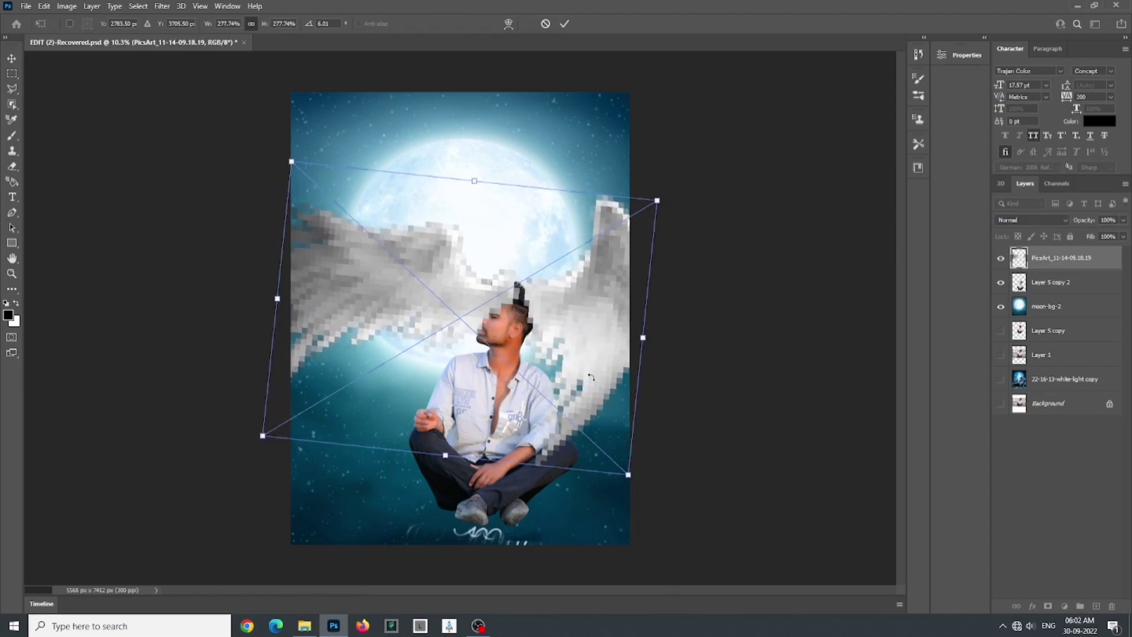
pyautogui.moveTo(591, 376); pyautogui.dragTo(591, 420)
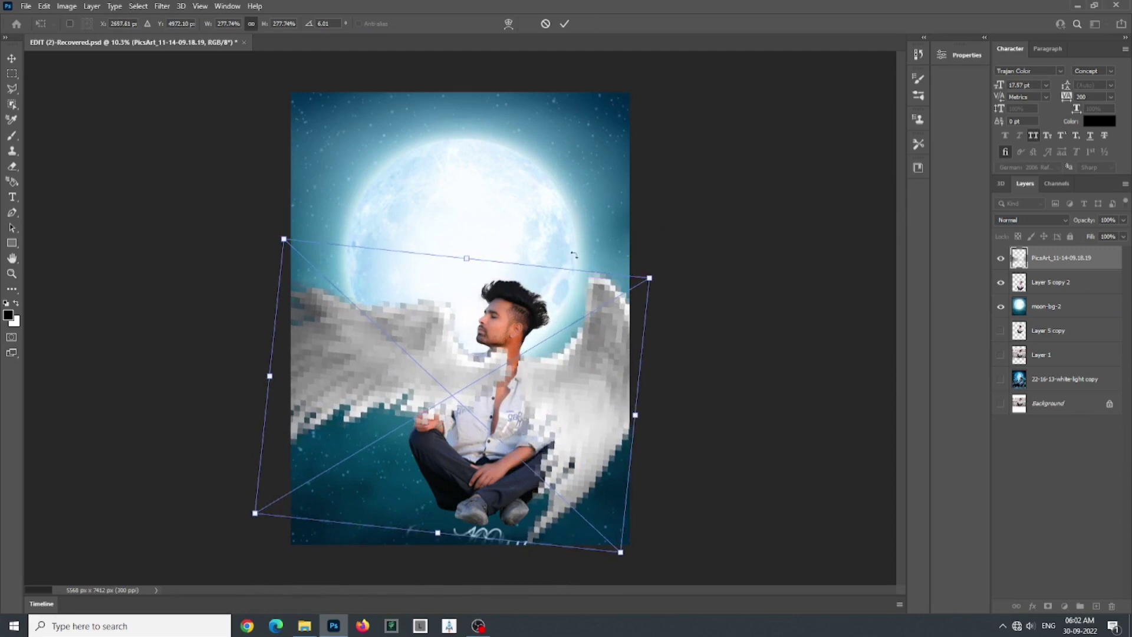
pyautogui.moveTo(532, 381)
pyautogui.mouseDown()
pyautogui.moveTo(561, 382)
pyautogui.moveTo(540, 391)
pyautogui.mouseUp()
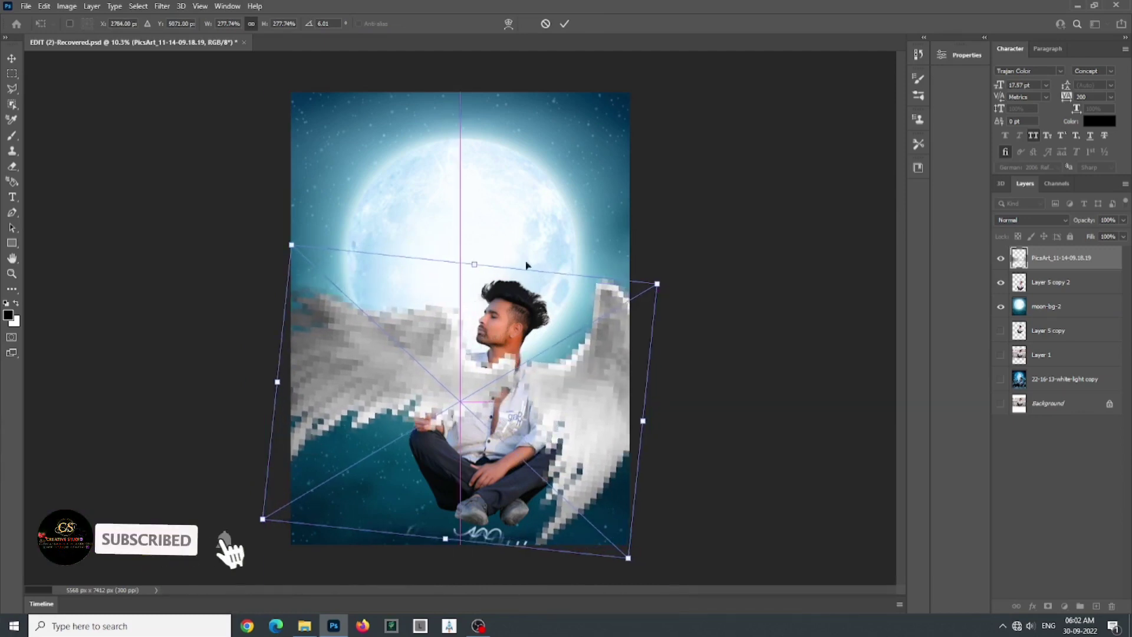
pyautogui.click(564, 27)
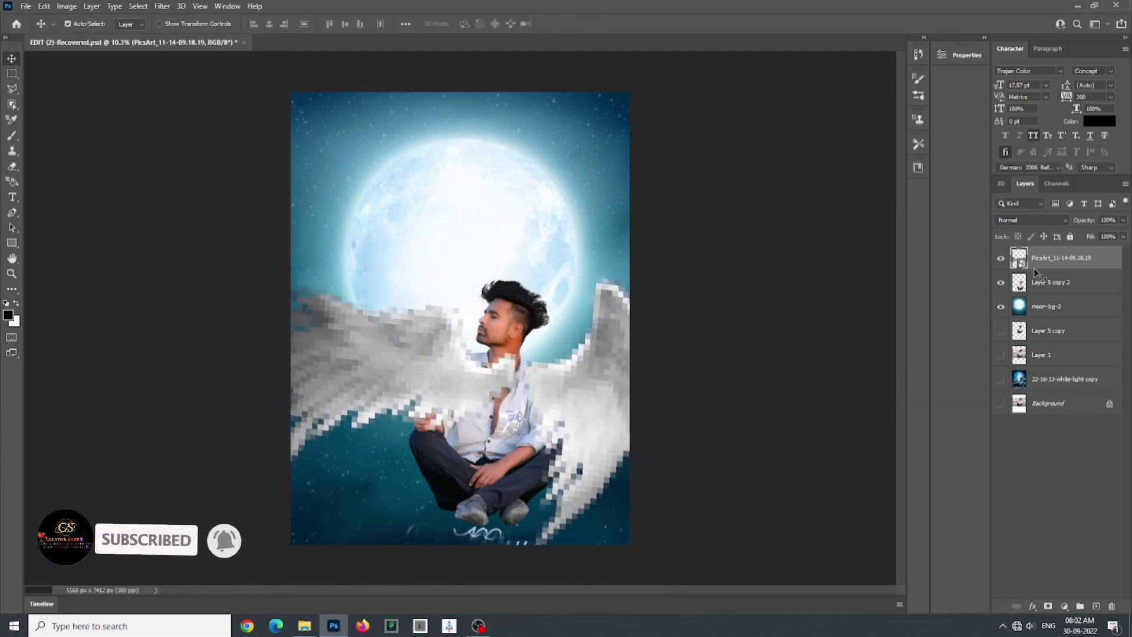
# Step: Move the wings layer beneath the man's layer and nudge the wings slightly left so they sit behind his back
pyautogui.moveTo(1048, 262); pyautogui.dragTo(1051, 284)
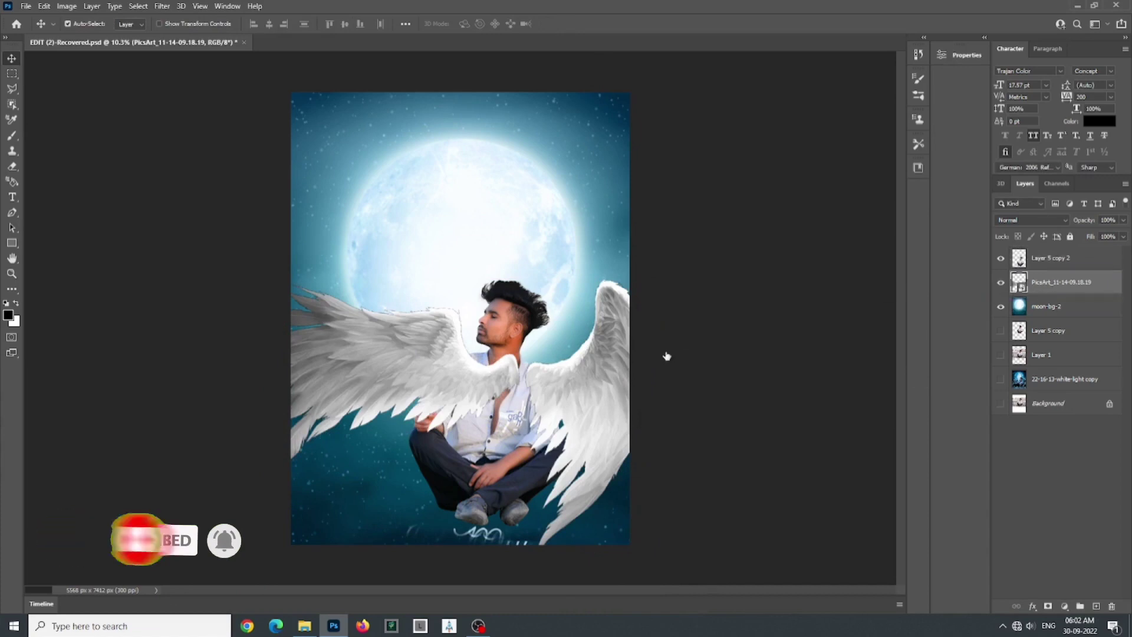
pyautogui.moveTo(593, 380); pyautogui.dragTo(581, 372)
pyautogui.click(693, 360)
pyautogui.scroll(1, 439, 374)
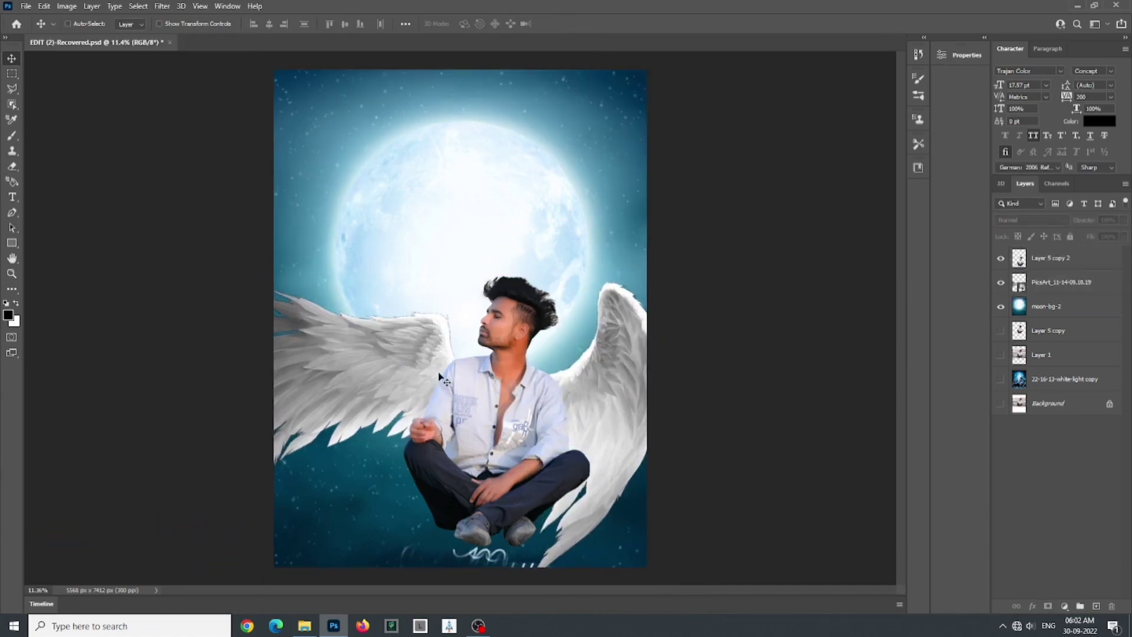
pyautogui.scroll(-3, 424, 377)
pyautogui.scroll(1, 494, 375)
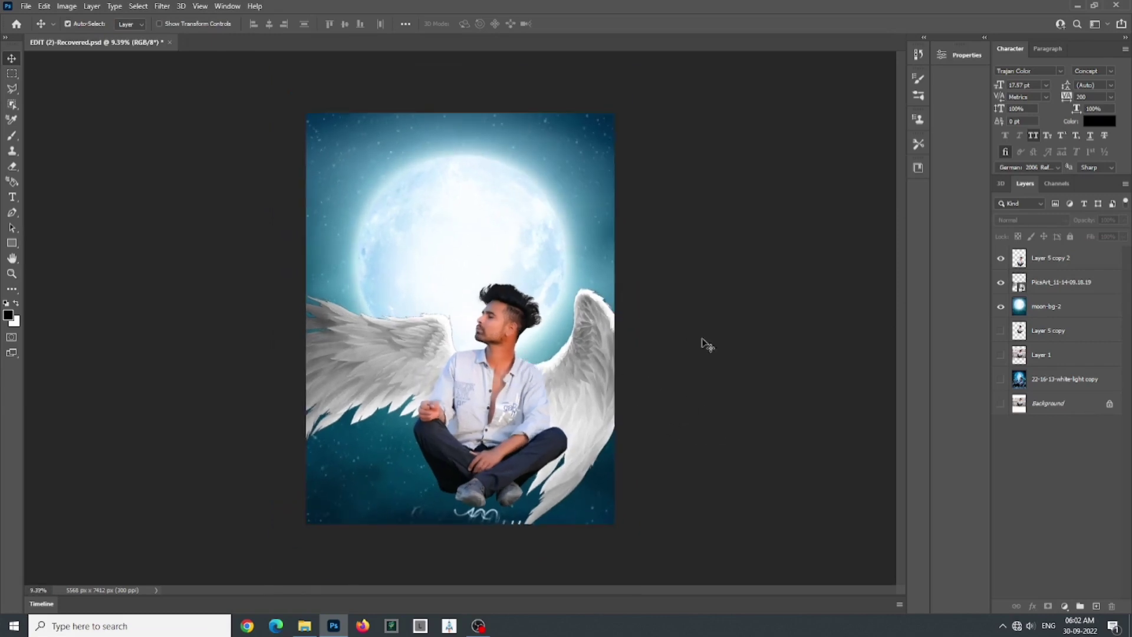
# Step: Enlarge the moon background to about 113% and reposition it so its upper edge aligns with the top of the canvas
pyautogui.click(514, 240)
pyautogui.press('ctrl')
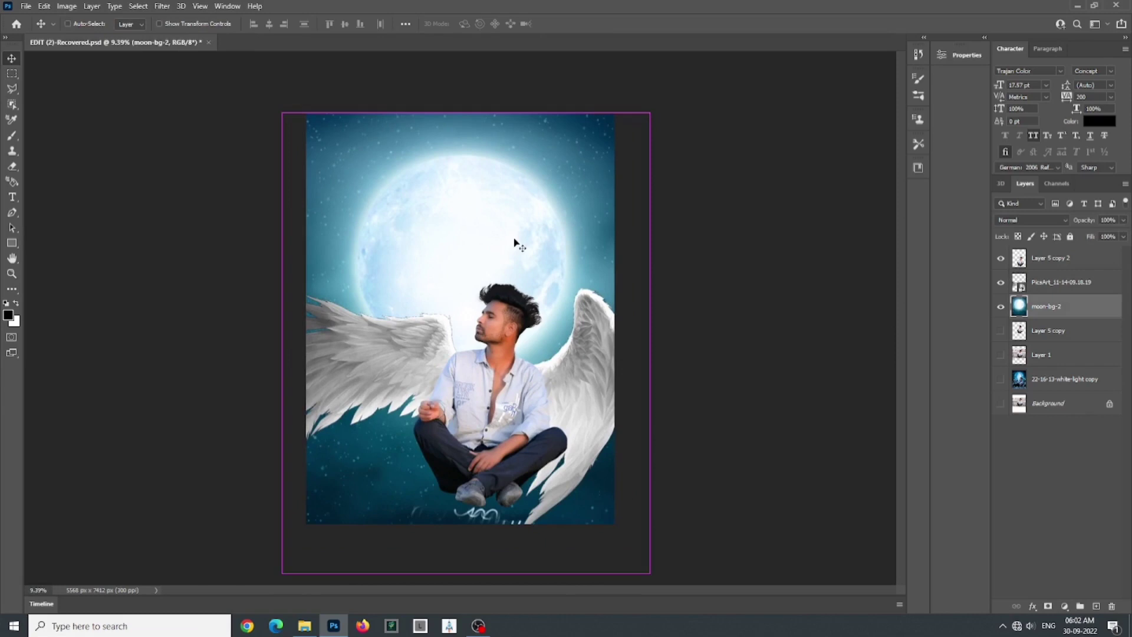
pyautogui.hotkey('ctrl', 't')
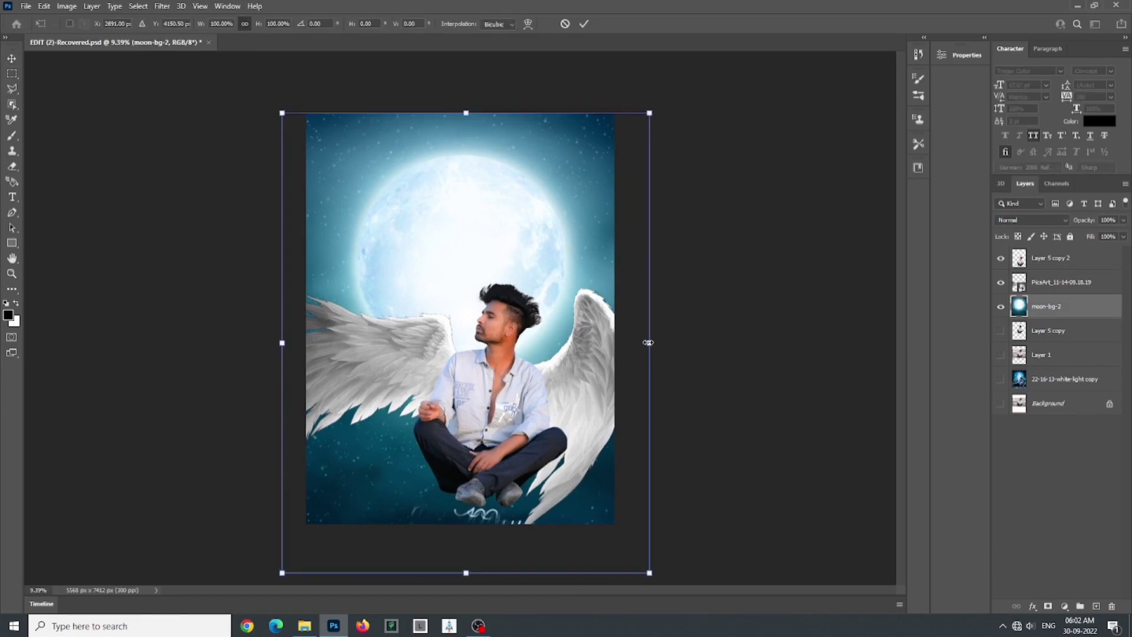
pyautogui.moveTo(648, 341); pyautogui.dragTo(669, 343)
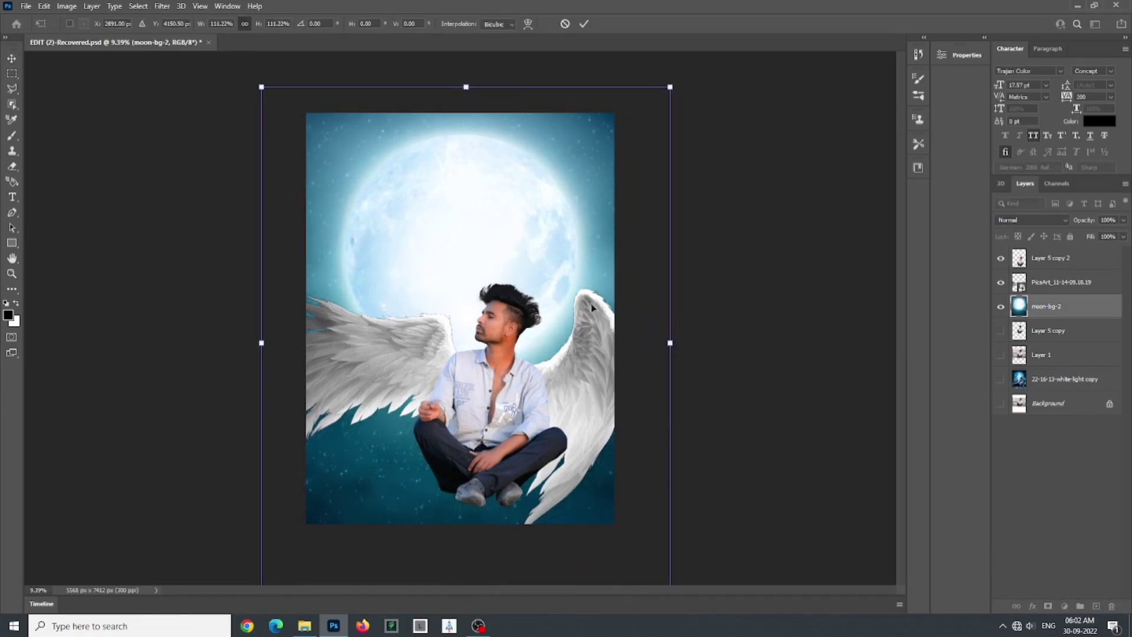
pyautogui.moveTo(525, 250); pyautogui.dragTo(534, 277)
pyautogui.moveTo(678, 368); pyautogui.dragTo(670, 366)
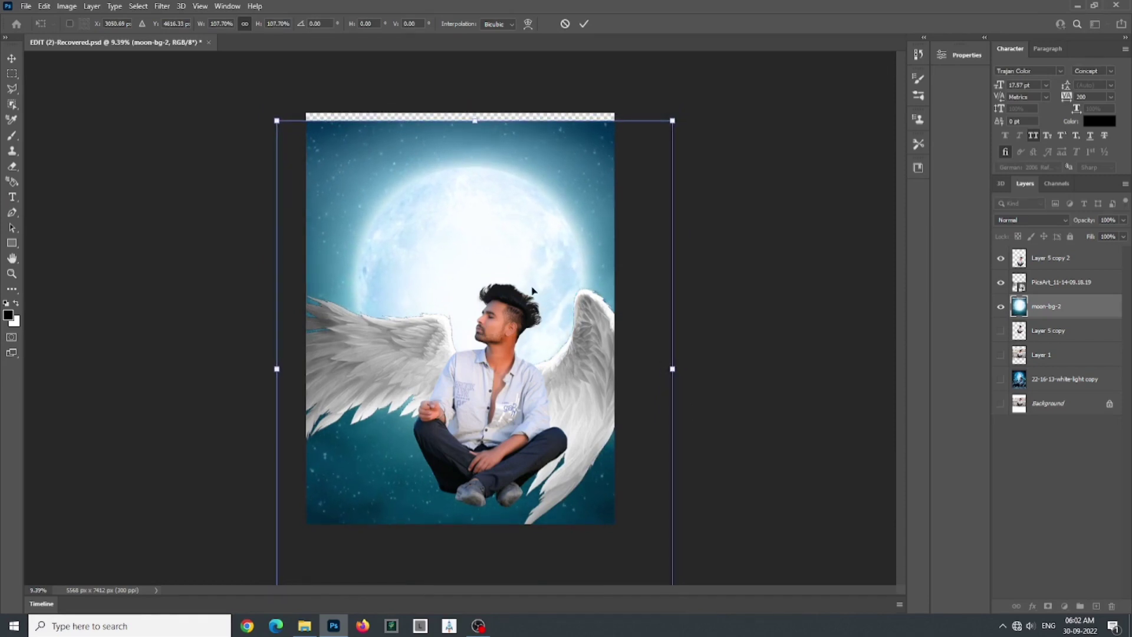
pyautogui.moveTo(534, 290)
pyautogui.mouseDown()
pyautogui.moveTo(536, 270)
pyautogui.moveTo(548, 275)
pyautogui.moveTo(524, 264)
pyautogui.moveTo(523, 276)
pyautogui.mouseUp()
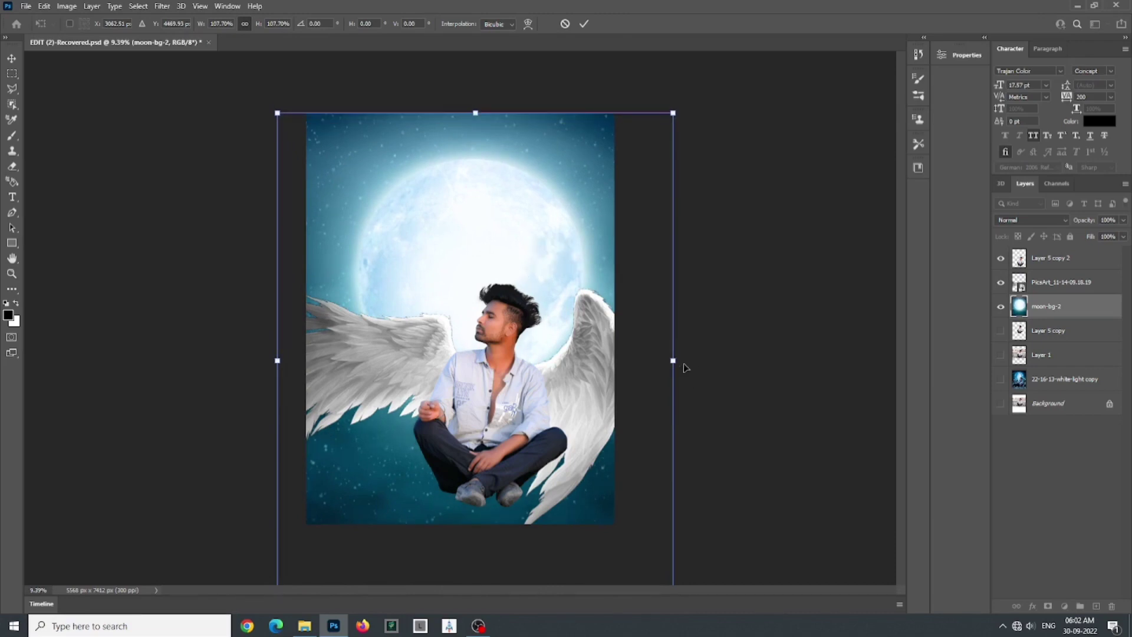
pyautogui.moveTo(673, 360); pyautogui.dragTo(684, 360)
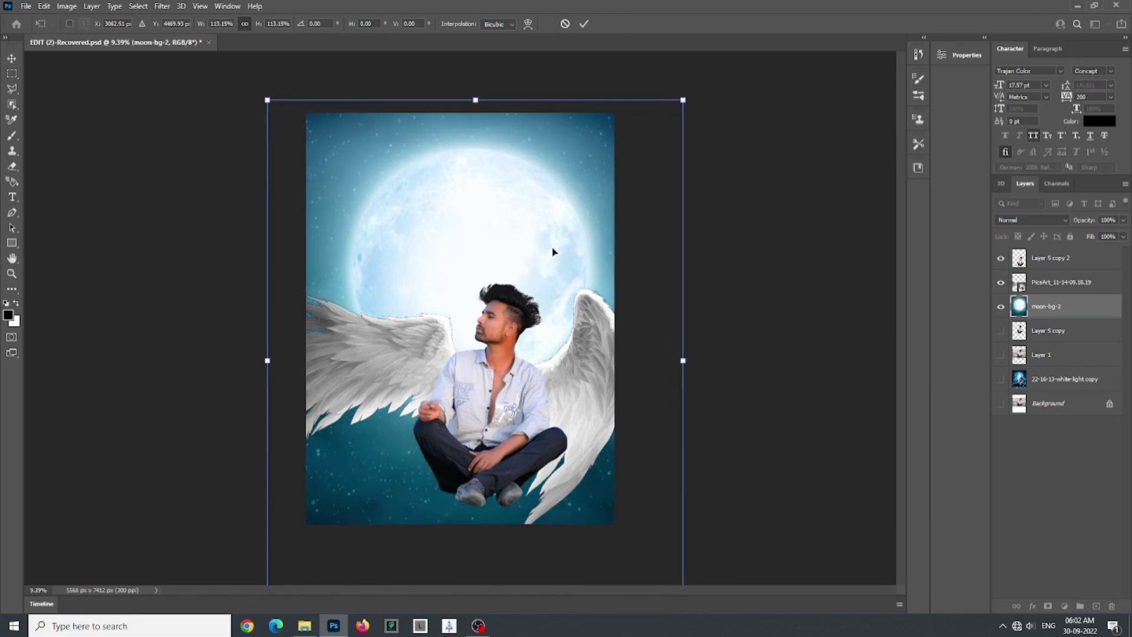
pyautogui.moveTo(553, 251); pyautogui.dragTo(554, 264)
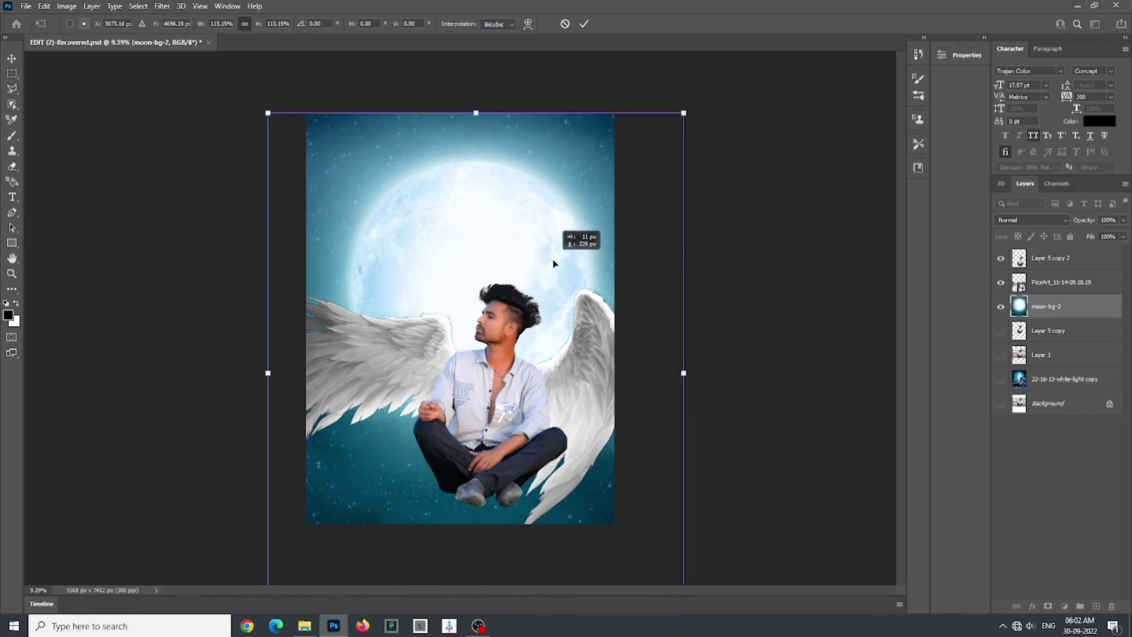
pyautogui.click(585, 24)
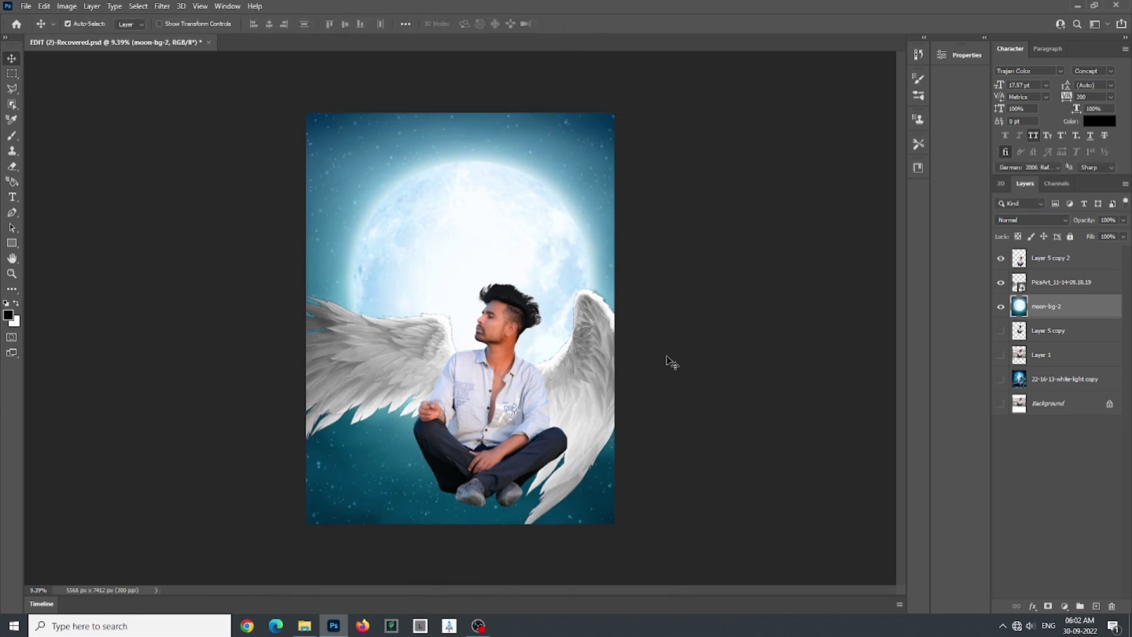
pyautogui.click(700, 377)
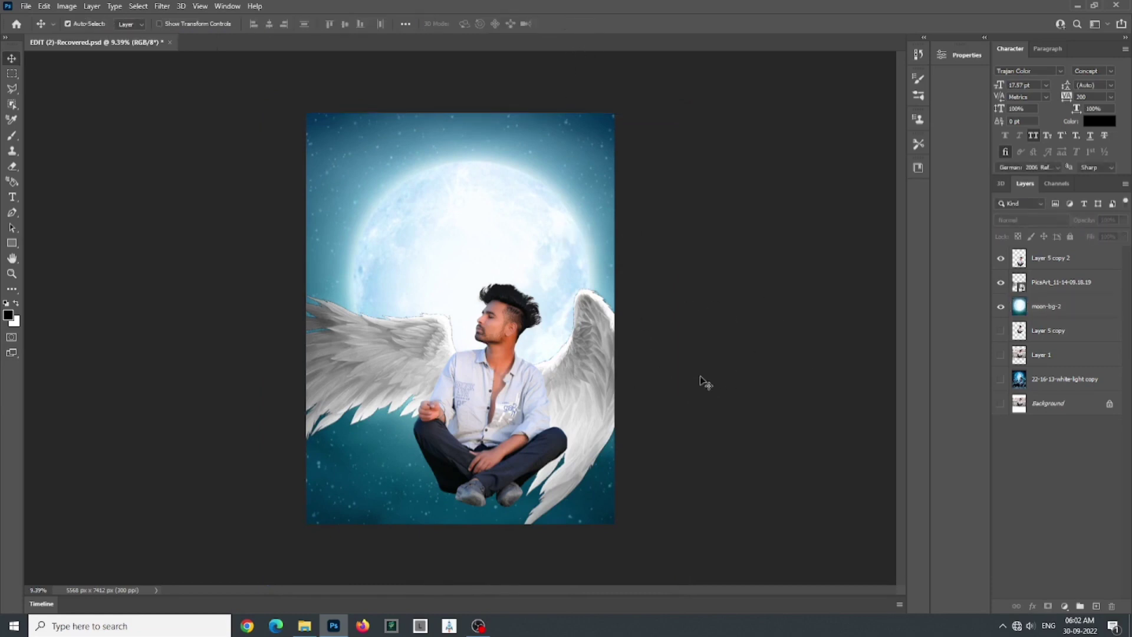
# Step: Duplicate the man's layer, Layer 5 copy 2
pyautogui.click(494, 375)
pyautogui.hotkey('ctrl', 'j')
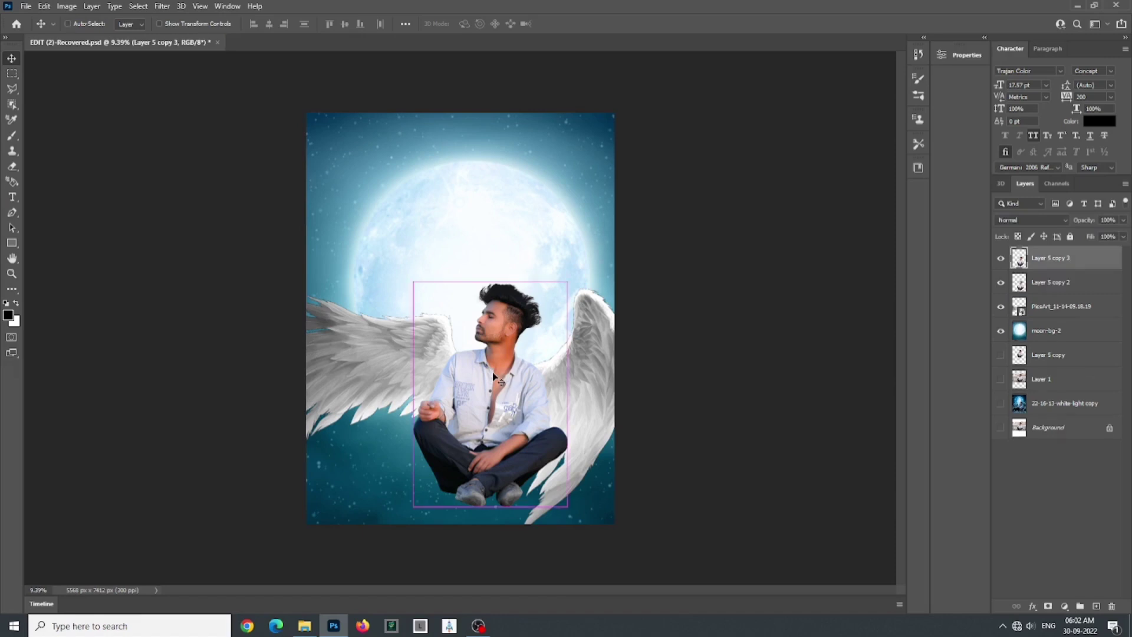
pyautogui.press('ctrl')
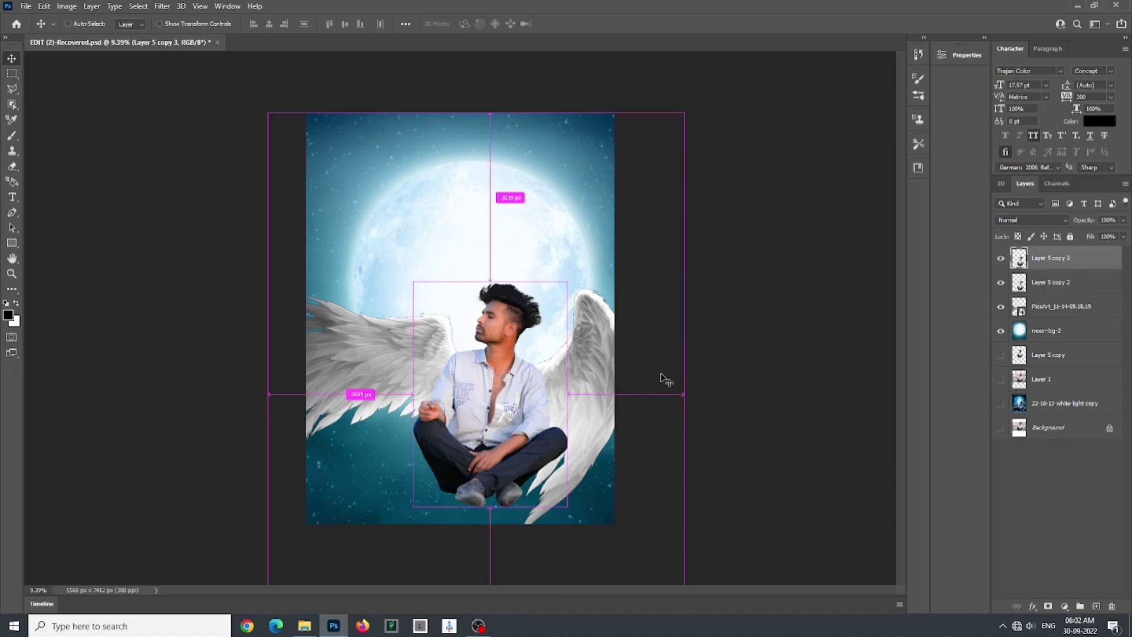
# Step: Turn Layer 5 copy 2 solid black with Hue/Saturation, setting both Saturation and Lightness to -100
pyautogui.click(1058, 284)
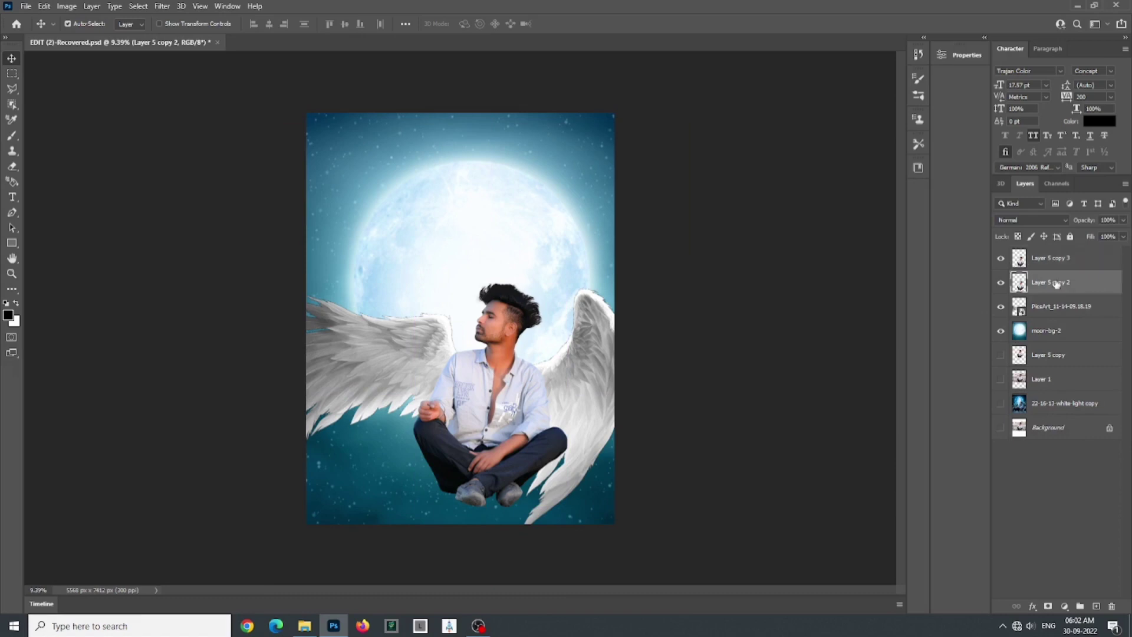
pyautogui.hotkey('ctrl', 'u')
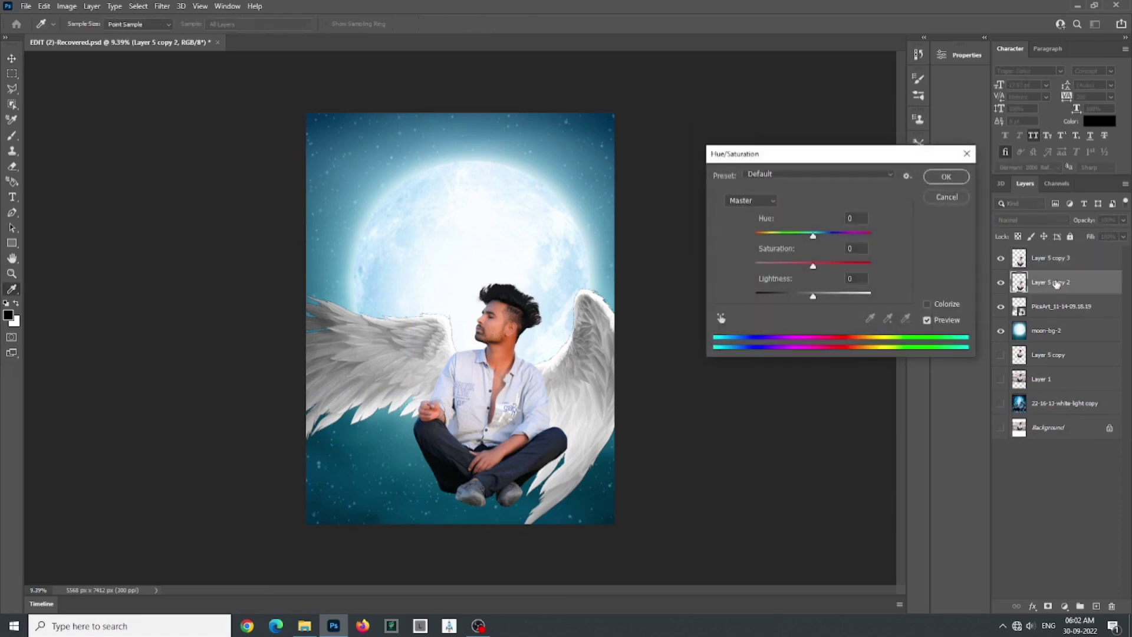
pyautogui.click(761, 264)
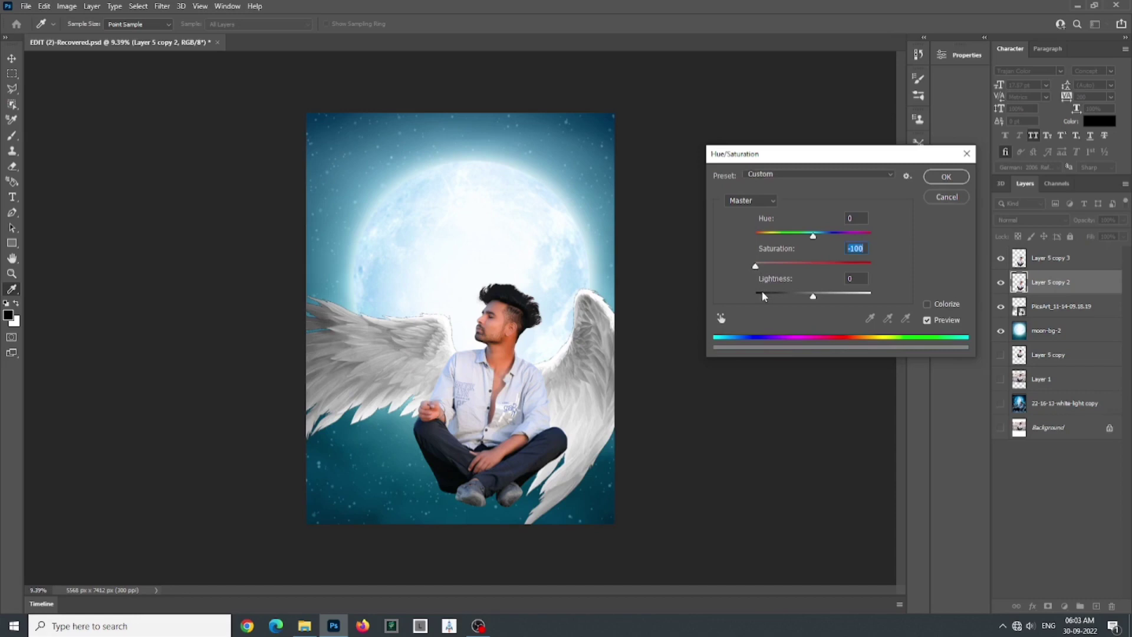
pyautogui.moveTo(762, 292); pyautogui.dragTo(723, 290)
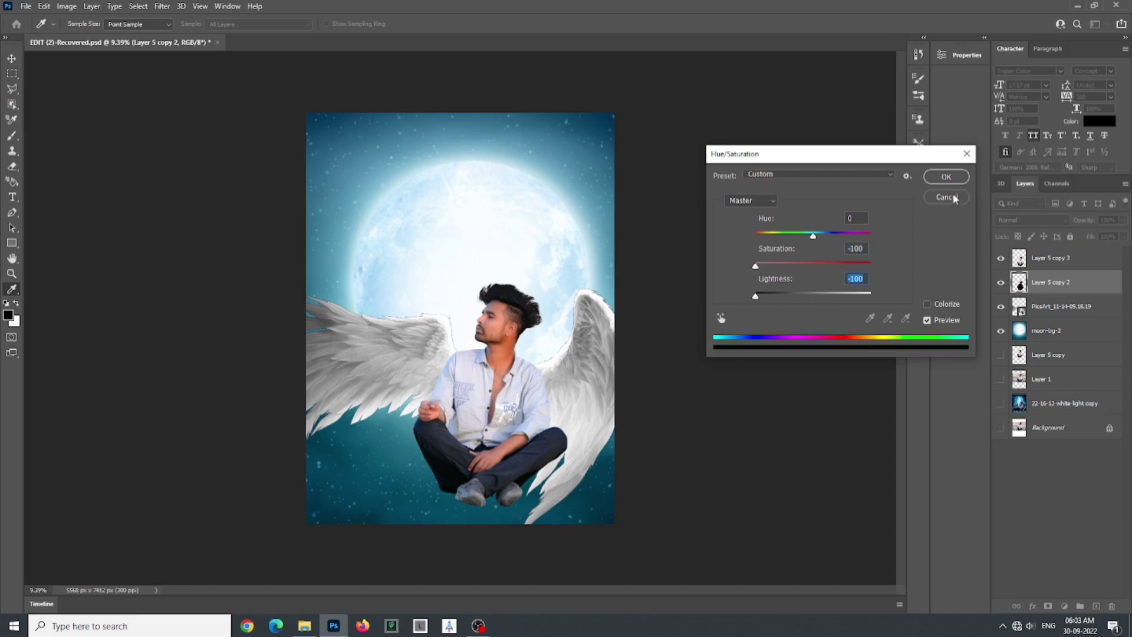
pyautogui.click(947, 177)
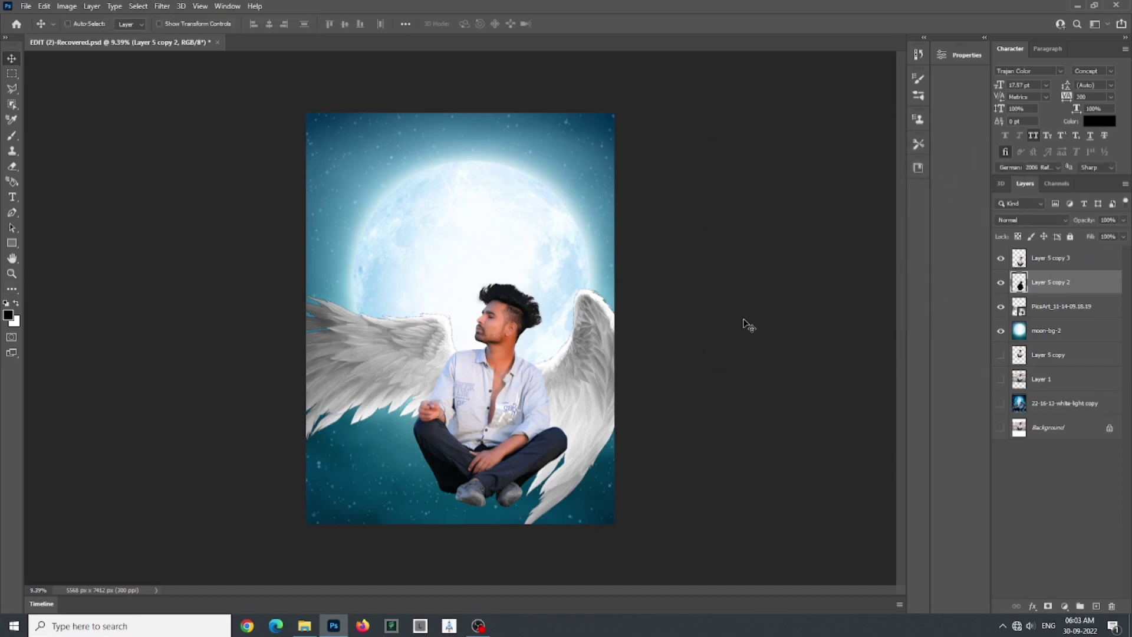
# Step: Distort the black copy into a shadow slanting right across the wing, about 78% high and skewed about 28°, and lower it slightly
pyautogui.hotkey('ctrl', 't')
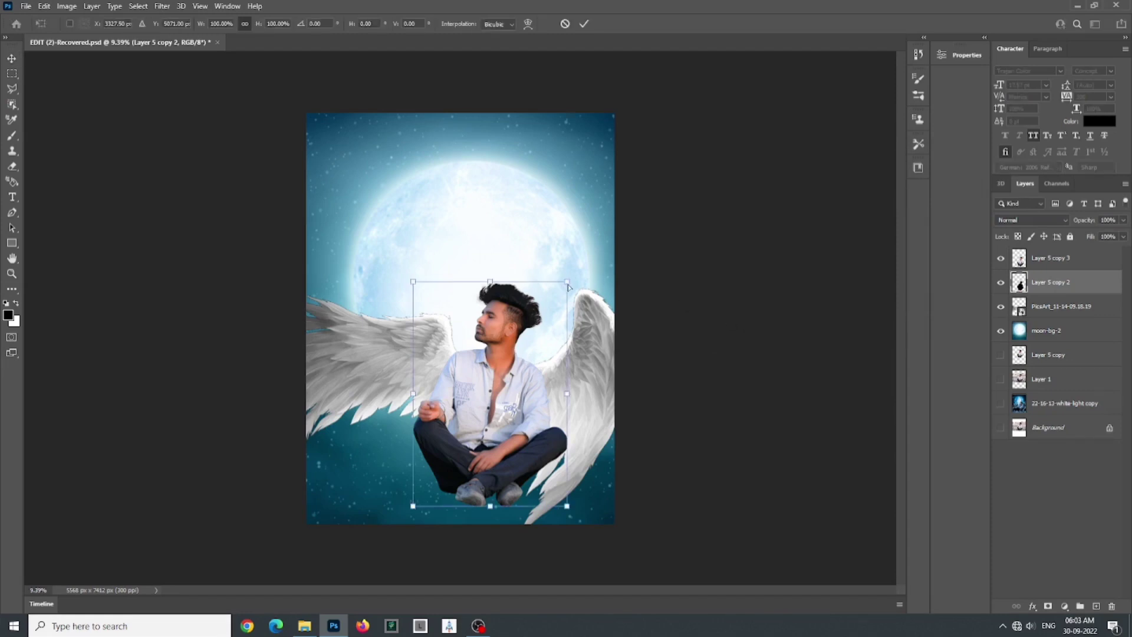
pyautogui.moveTo(568, 285); pyautogui.dragTo(689, 346)
pyautogui.moveTo(414, 287); pyautogui.dragTo(506, 332)
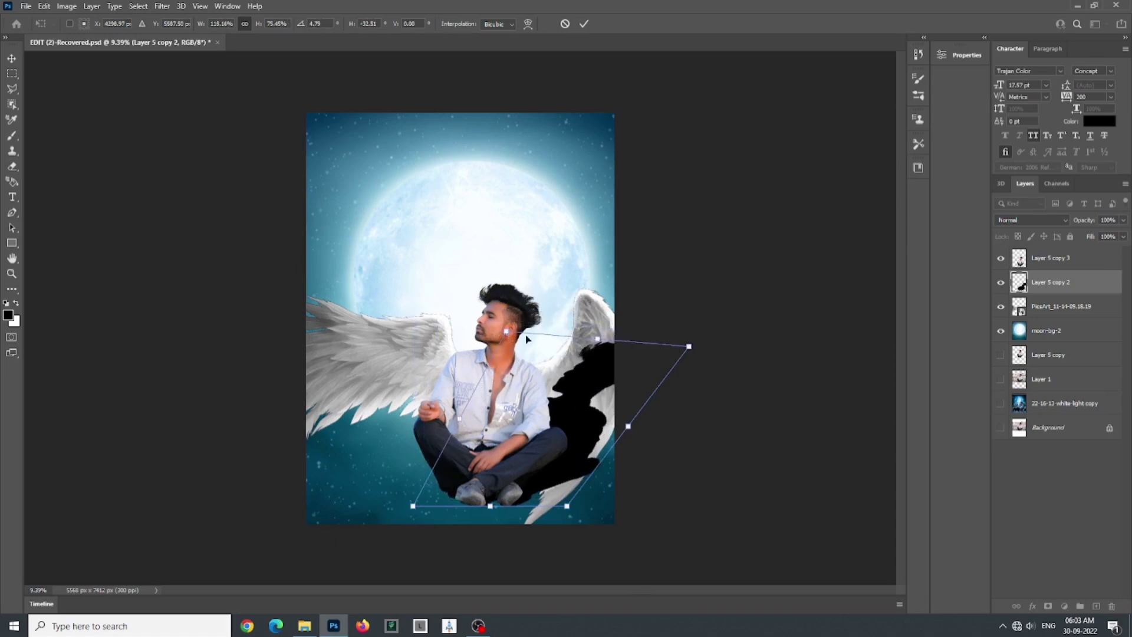
pyautogui.moveTo(691, 350); pyautogui.dragTo(670, 343)
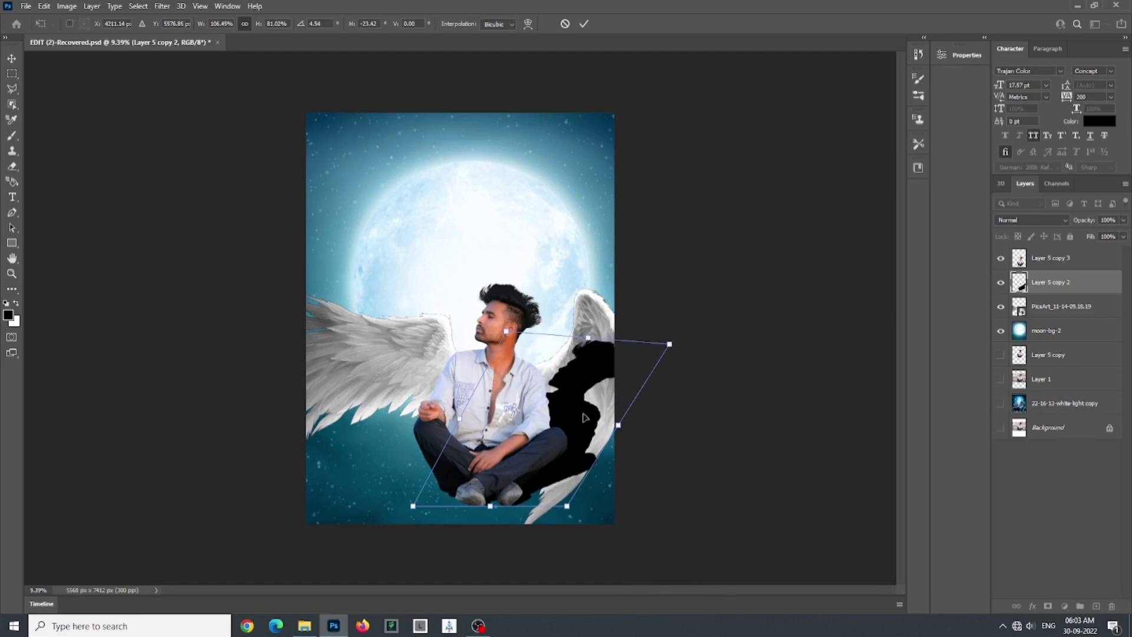
pyautogui.moveTo(581, 425); pyautogui.dragTo(579, 422)
pyautogui.press('Down')
pyautogui.press('Down')
pyautogui.press('Down')
pyautogui.press('Down')
pyautogui.press('Down')
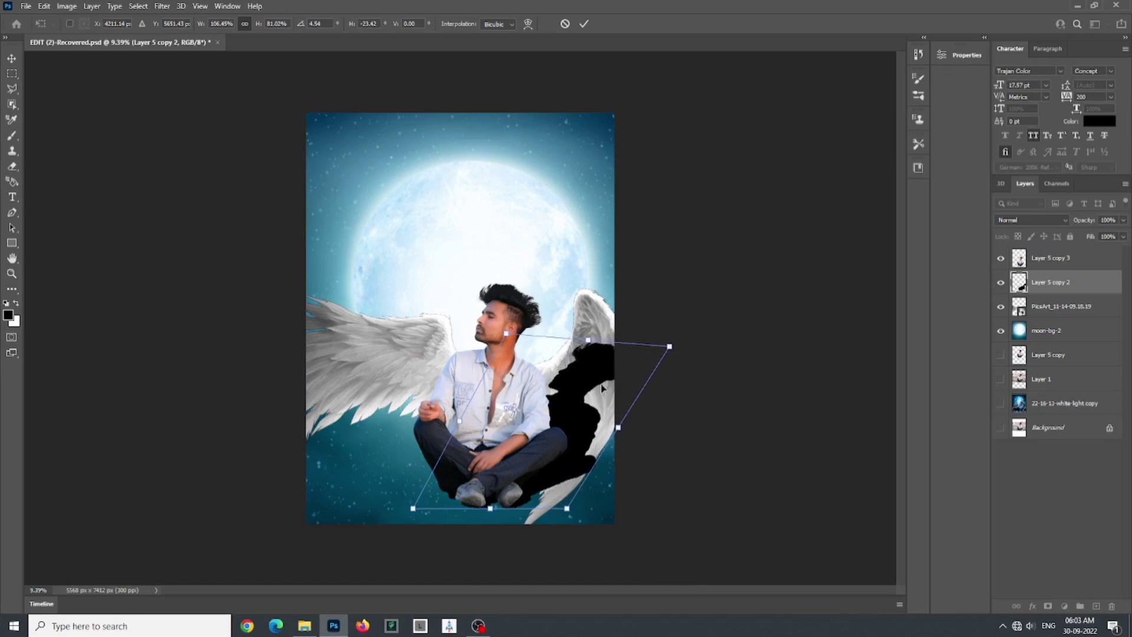
pyautogui.press('Down')
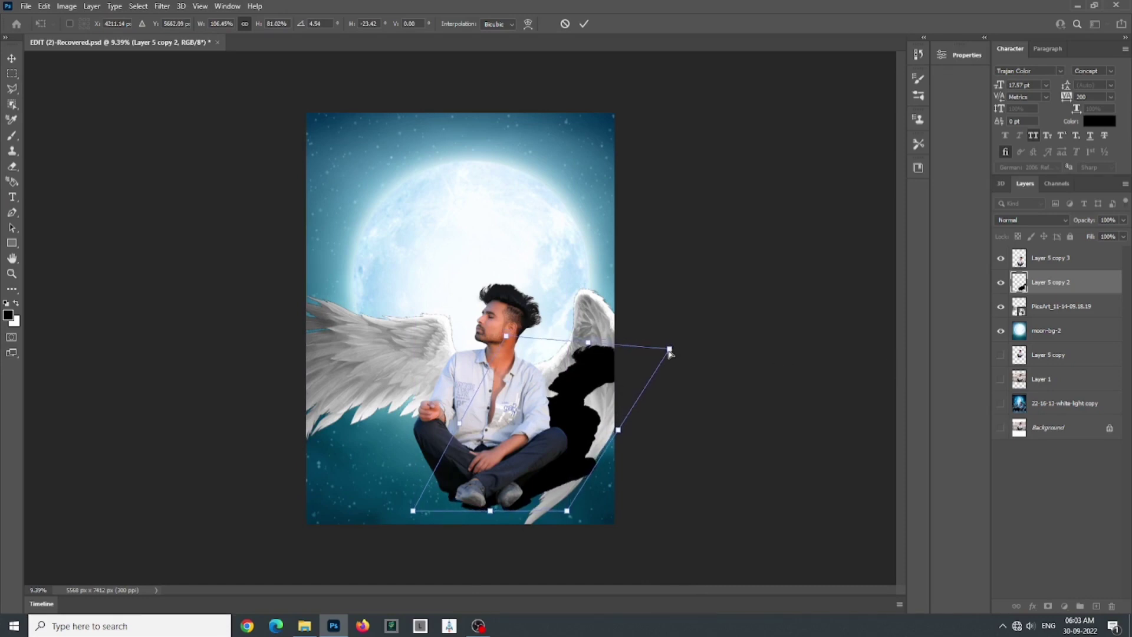
pyautogui.moveTo(670, 352); pyautogui.dragTo(649, 350)
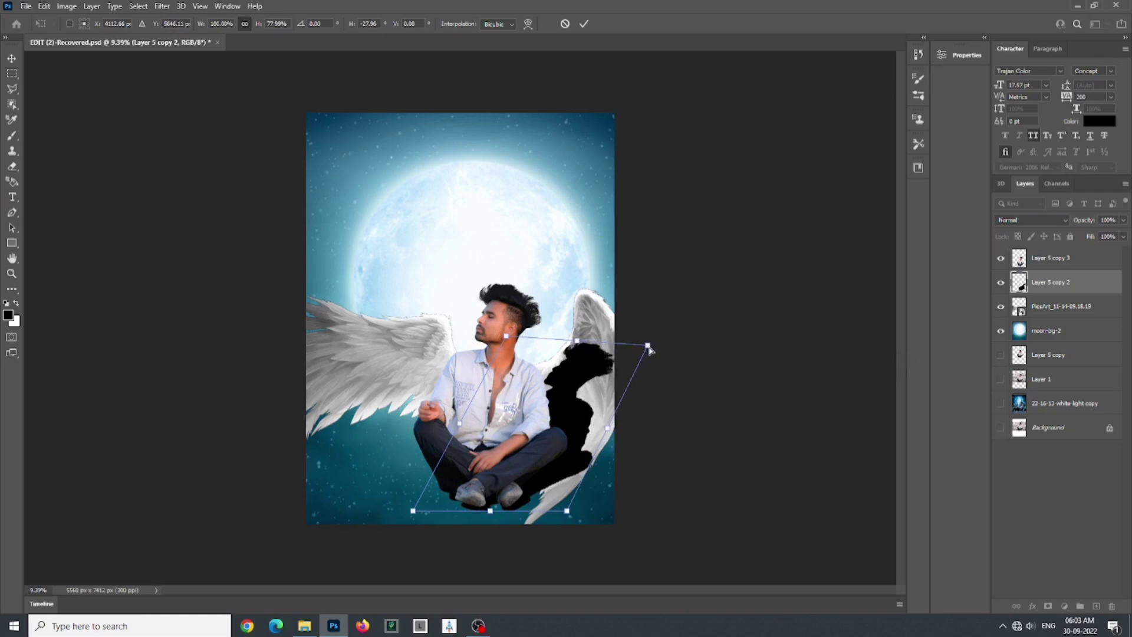
pyautogui.click(583, 25)
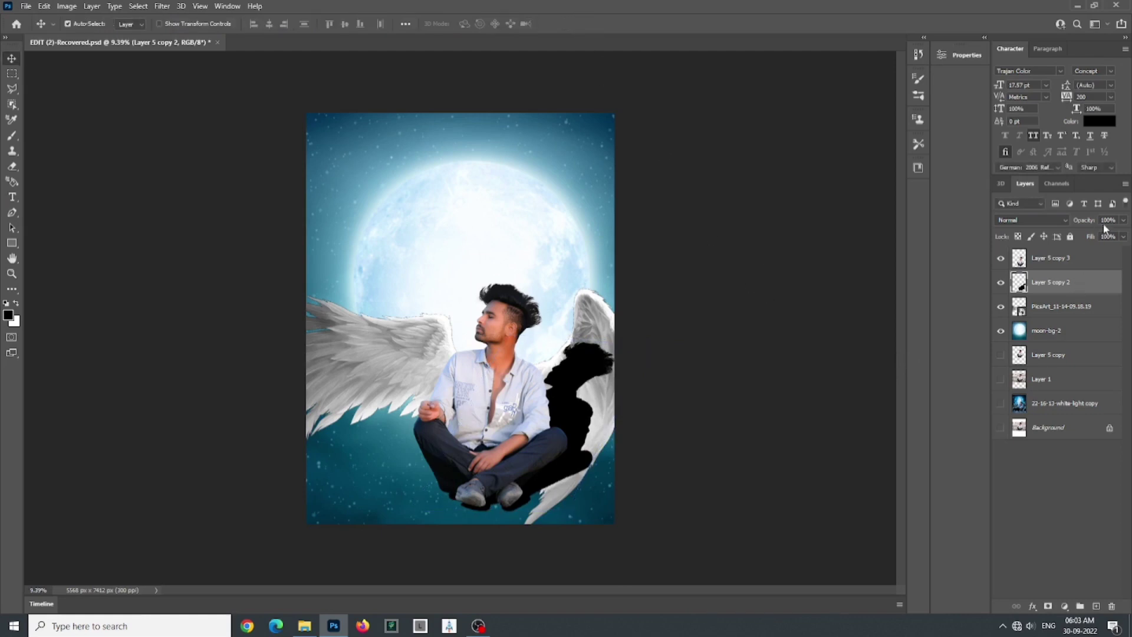
# Step: Reduce the shadow layer, Layer 5 copy 2, to 20% opacity
pyautogui.click(1123, 220)
pyautogui.click(1083, 236)
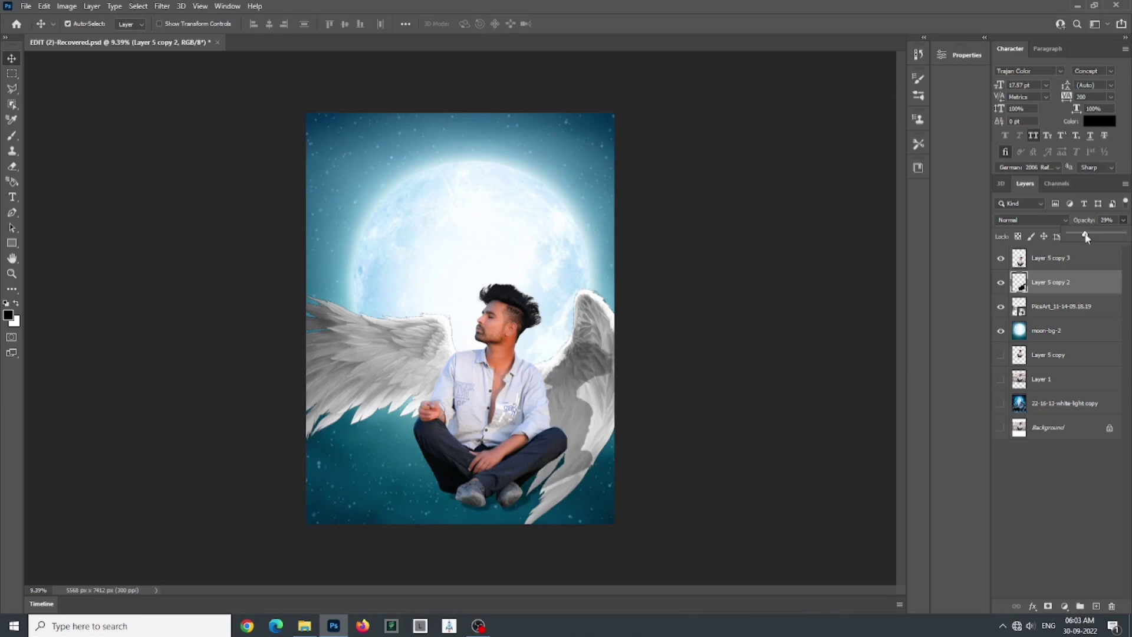
pyautogui.moveTo(1087, 237); pyautogui.dragTo(1084, 237)
pyautogui.click(741, 390)
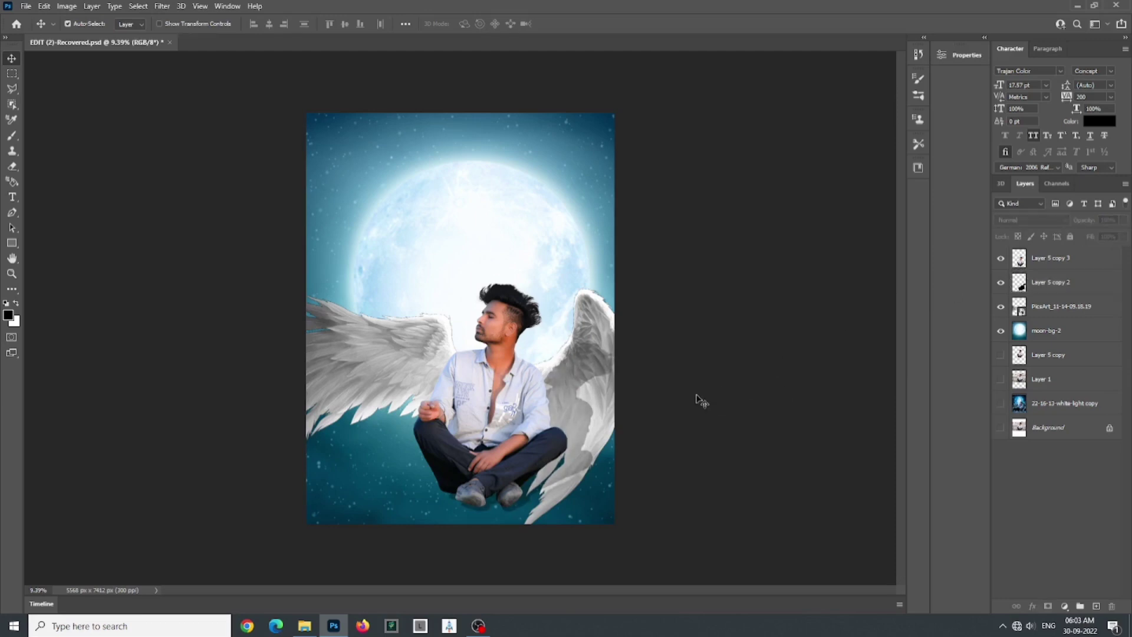
pyautogui.click(1059, 282)
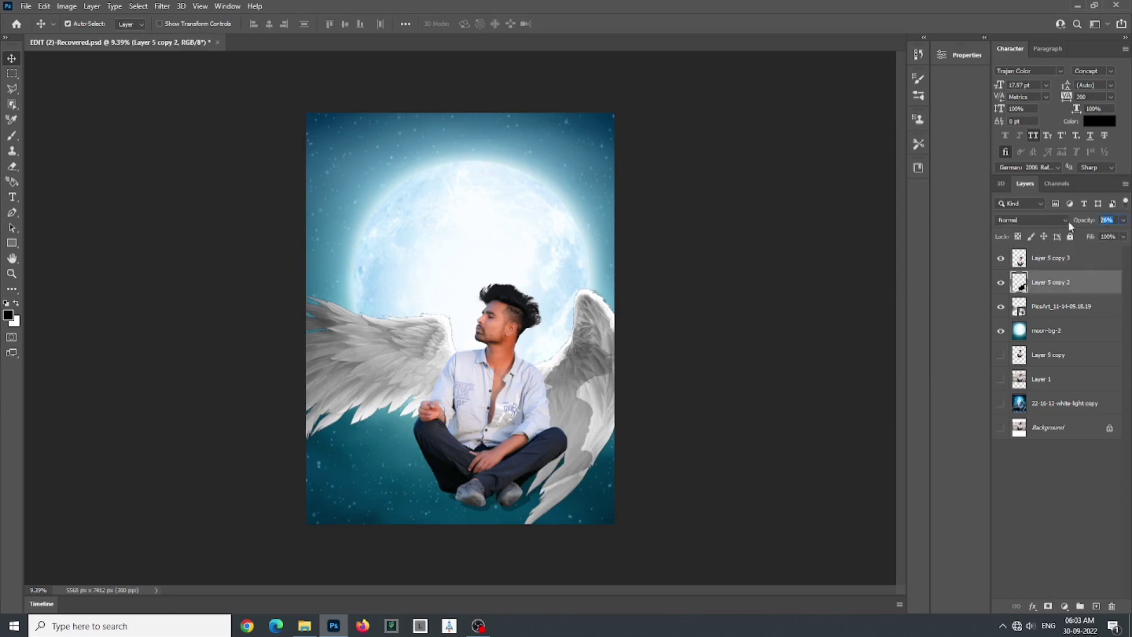
pyautogui.write('20')
pyautogui.click(737, 354)
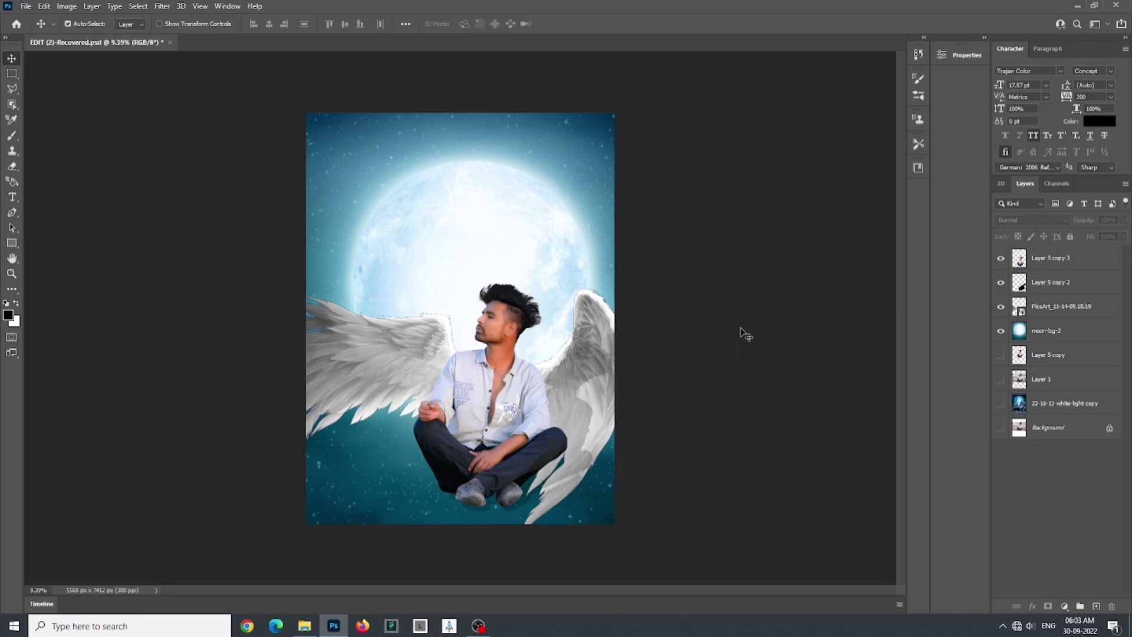
# Step: Place the PicsArt_08-22-11.05.37 image, align it with the canvas's lower edge, and move its layer beneath the shadow layer
pyautogui.click(311, 631)
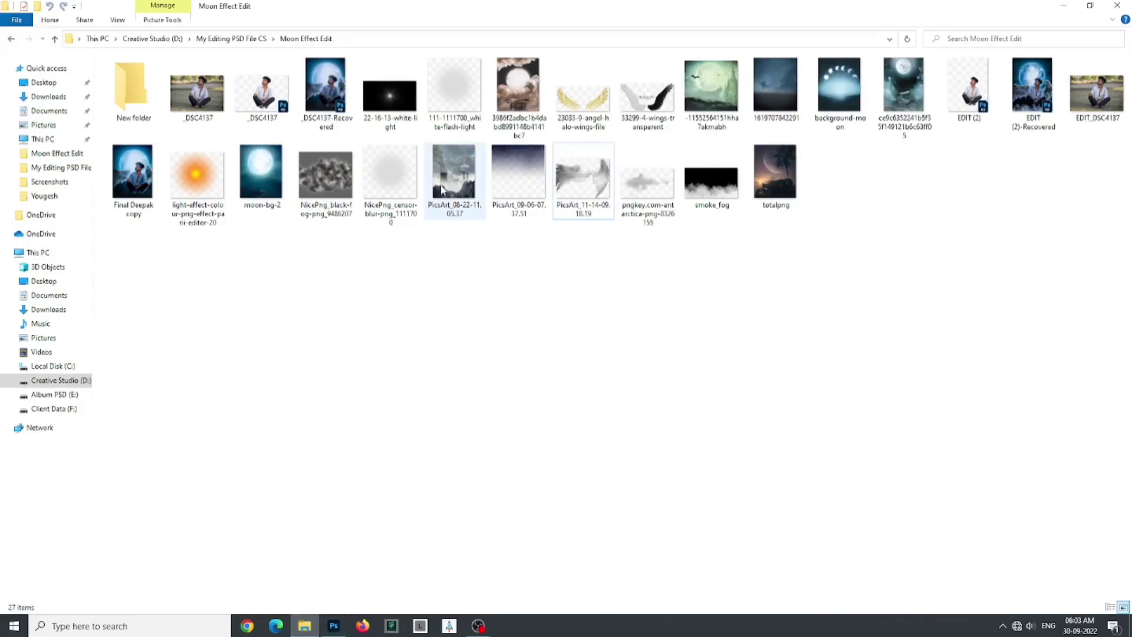
pyautogui.moveTo(446, 187); pyautogui.dragTo(422, 444)
pyautogui.moveTo(555, 357); pyautogui.dragTo(555, 356)
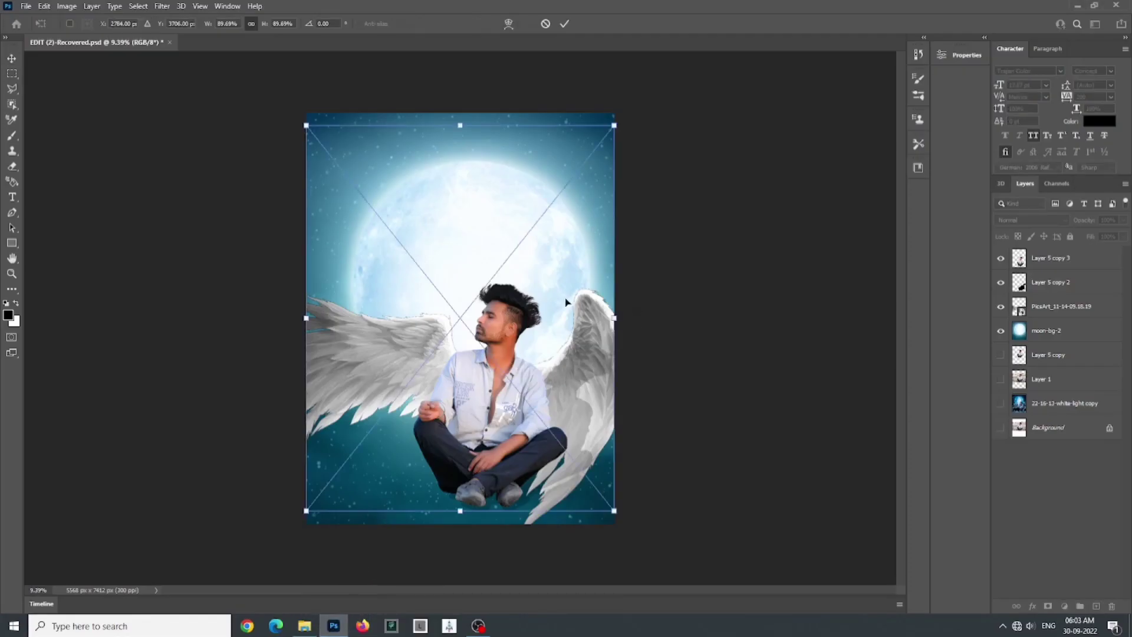
pyautogui.moveTo(559, 286); pyautogui.dragTo(560, 298)
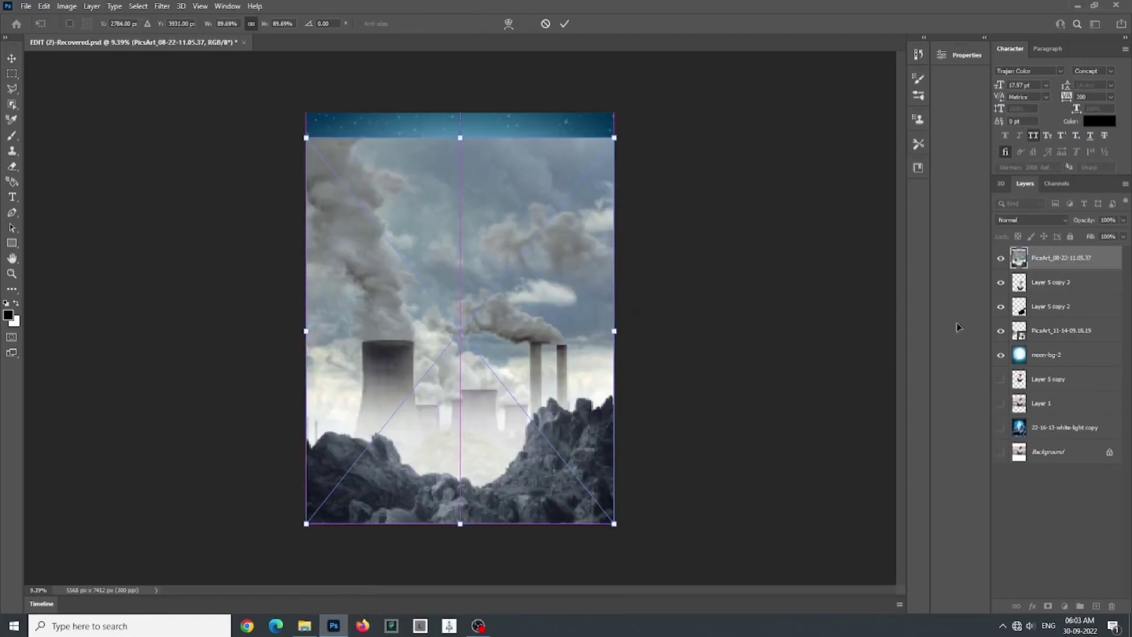
pyautogui.press('Return')
pyautogui.moveTo(1059, 266); pyautogui.dragTo(1050, 320)
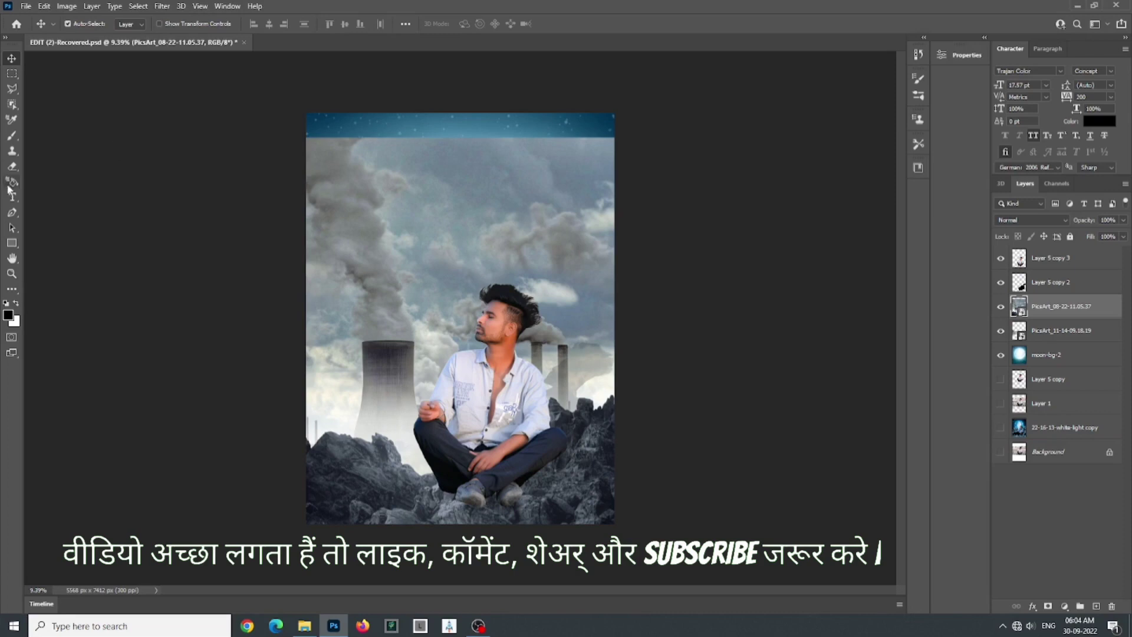
# Step: Rasterize the PicsArt_08-22-11.05.37 layer and erase its sky and towers with a soft 4100 px Eraser, leaving faint rocks along the lower edge
pyautogui.click(12, 166)
pyautogui.rightClick(1086, 311)
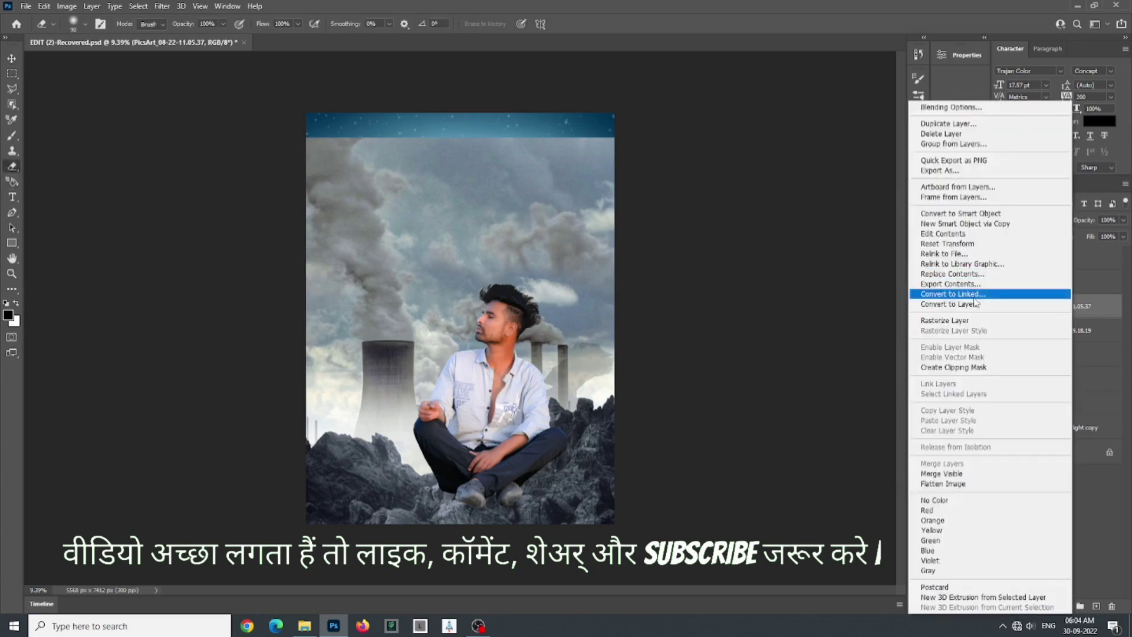
pyautogui.click(1003, 292)
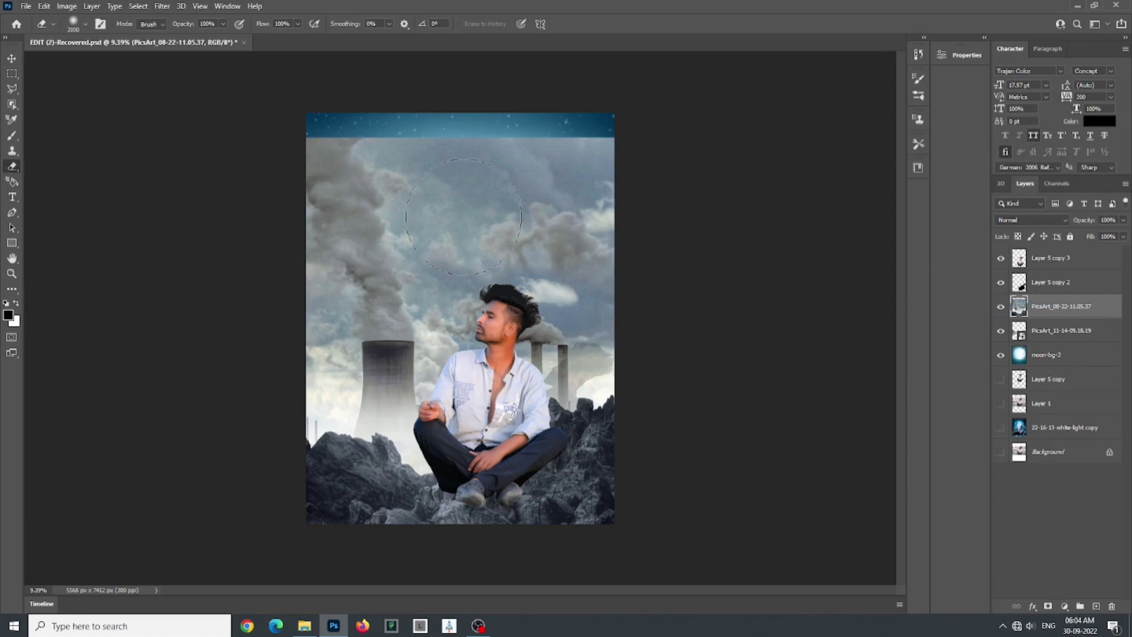
pyautogui.press(']')
pyautogui.press(']')
pyautogui.press(']')
pyautogui.press(']')
pyautogui.press(']')
pyautogui.press(']')
pyautogui.press(']')
pyautogui.press(']')
pyautogui.press(']')
pyautogui.press(']')
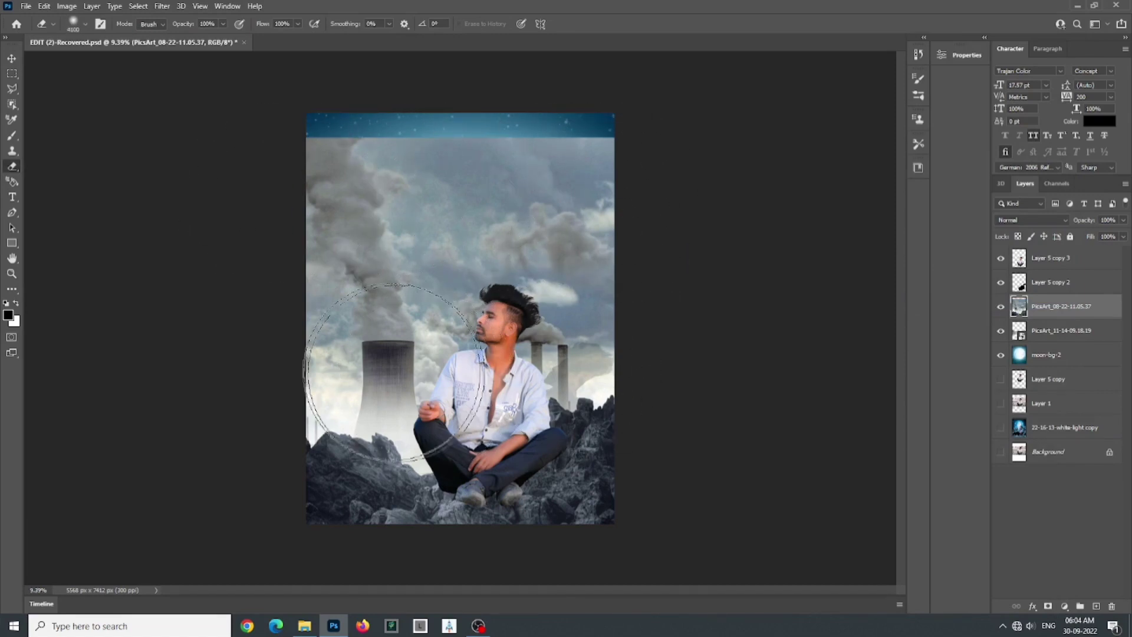
pyautogui.moveTo(502, 232)
pyautogui.mouseDown()
pyautogui.moveTo(481, 231)
pyautogui.moveTo(583, 264)
pyautogui.moveTo(348, 196)
pyautogui.moveTo(597, 194)
pyautogui.moveTo(602, 180)
pyautogui.moveTo(498, 242)
pyautogui.moveTo(524, 242)
pyautogui.moveTo(324, 193)
pyautogui.moveTo(613, 181)
pyautogui.moveTo(578, 379)
pyautogui.moveTo(406, 387)
pyautogui.moveTo(293, 342)
pyautogui.moveTo(613, 139)
pyautogui.moveTo(328, 303)
pyautogui.moveTo(616, 245)
pyautogui.moveTo(302, 215)
pyautogui.moveTo(704, 175)
pyautogui.moveTo(676, 271)
pyautogui.moveTo(604, 247)
pyautogui.moveTo(662, 197)
pyautogui.moveTo(530, 228)
pyautogui.moveTo(639, 157)
pyautogui.mouseUp()
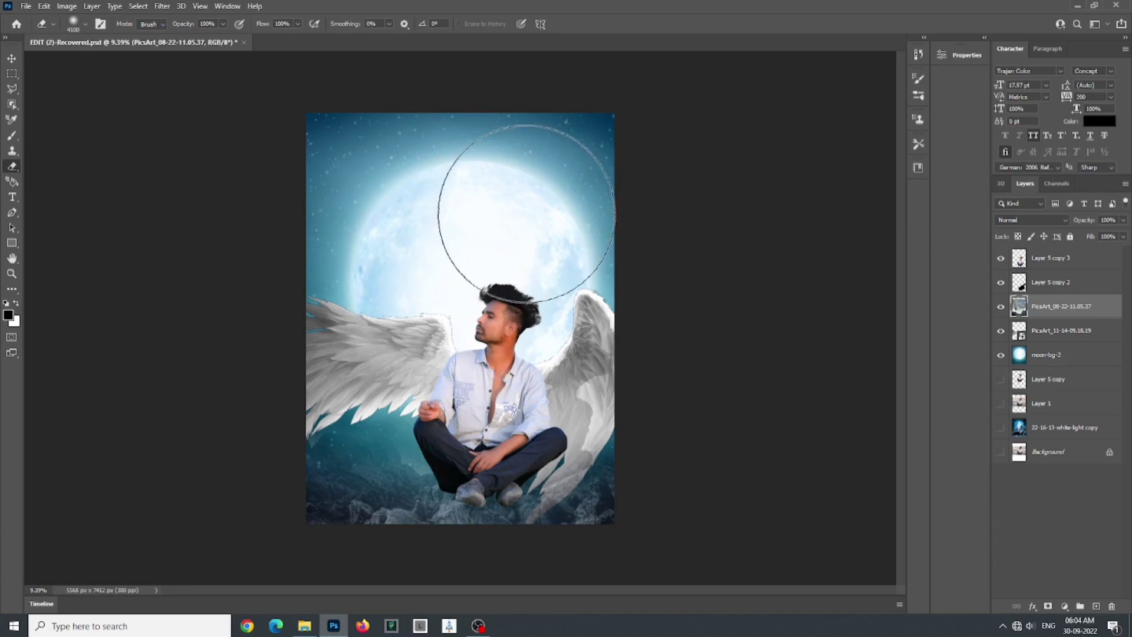
pyautogui.moveTo(482, 166)
pyautogui.mouseDown()
pyautogui.moveTo(503, 330)
pyautogui.moveTo(527, 308)
pyautogui.moveTo(407, 243)
pyautogui.moveTo(366, 197)
pyautogui.moveTo(485, 214)
pyautogui.moveTo(478, 243)
pyautogui.mouseUp()
pyautogui.press('v')
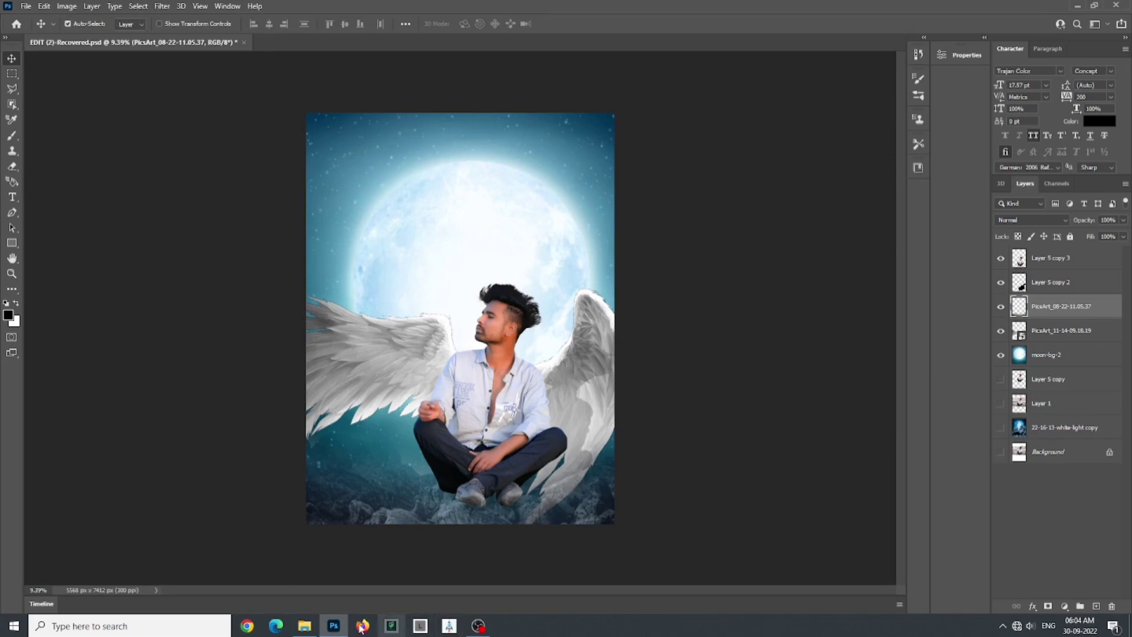
# Step: Place the smoke_fog image, bring its layer above all others, and align it with the canvas's lower edge
pyautogui.click(304, 625)
pyautogui.click(652, 243)
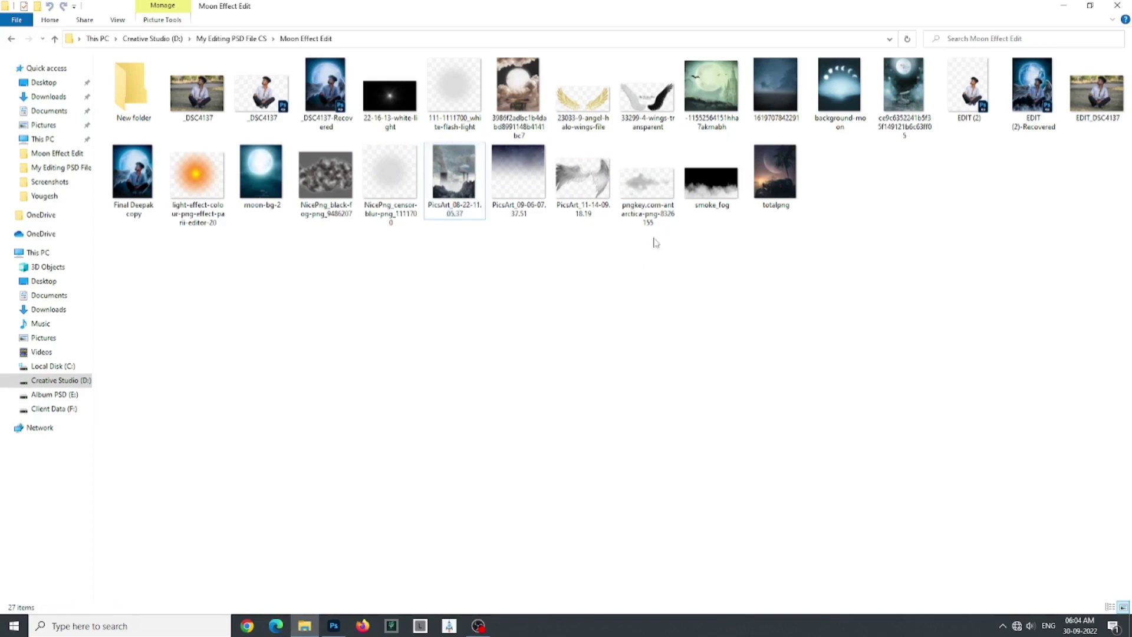
pyautogui.moveTo(712, 180); pyautogui.dragTo(436, 472)
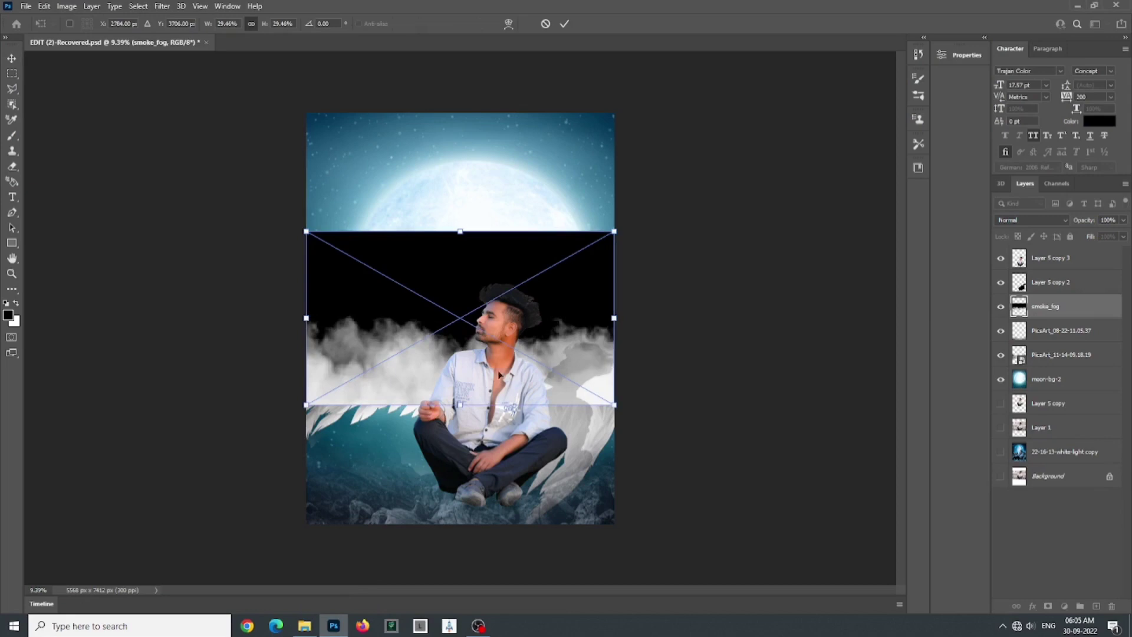
pyautogui.press('Return')
pyautogui.moveTo(1064, 305); pyautogui.dragTo(1068, 258)
pyautogui.moveTo(523, 358); pyautogui.dragTo(543, 517)
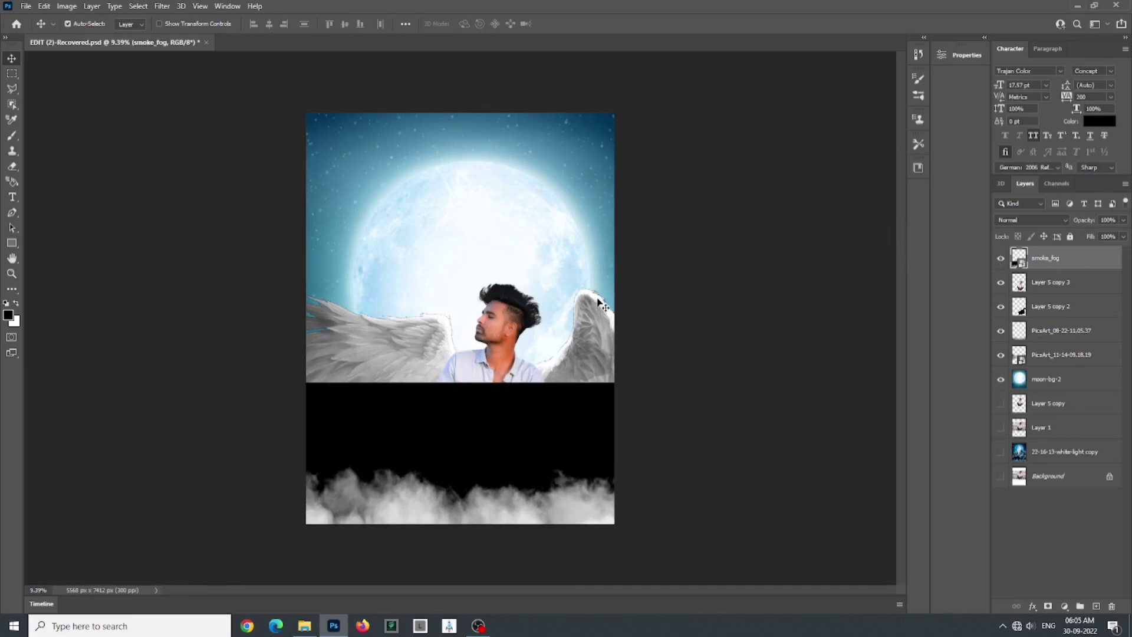
# Step: Set the smoke_fog layer's blend mode to Screen and shift the fog slightly downward
pyautogui.click(1056, 227)
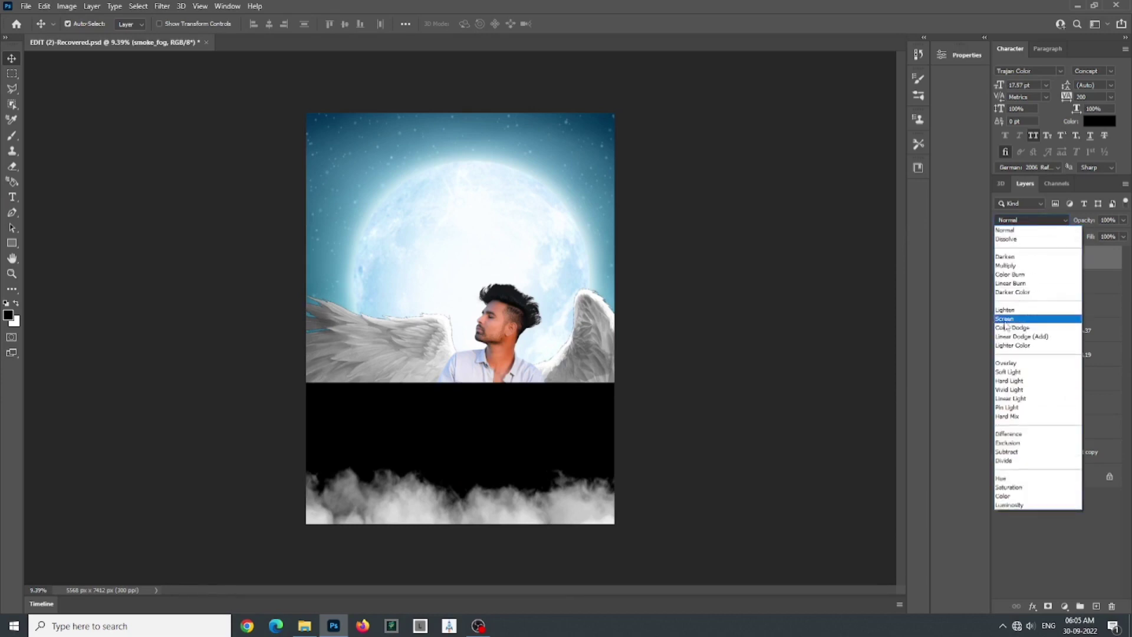
pyautogui.click(1026, 323)
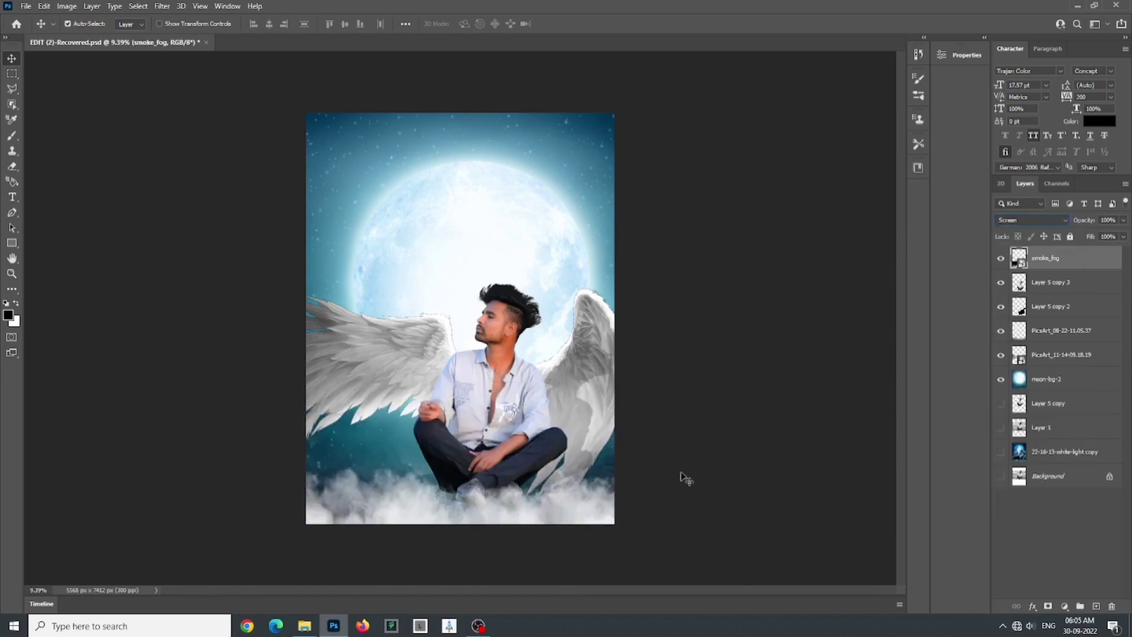
pyautogui.click(714, 469)
pyautogui.moveTo(571, 498); pyautogui.dragTo(571, 507)
pyautogui.click(737, 443)
# Step: Erase the lower trouser and shoe edges on the Layer 5 copy 3 layer with a soft 400 px Eraser, blending them into the fog
pyautogui.scroll(8, 497, 541)
pyautogui.scroll(4, 497, 549)
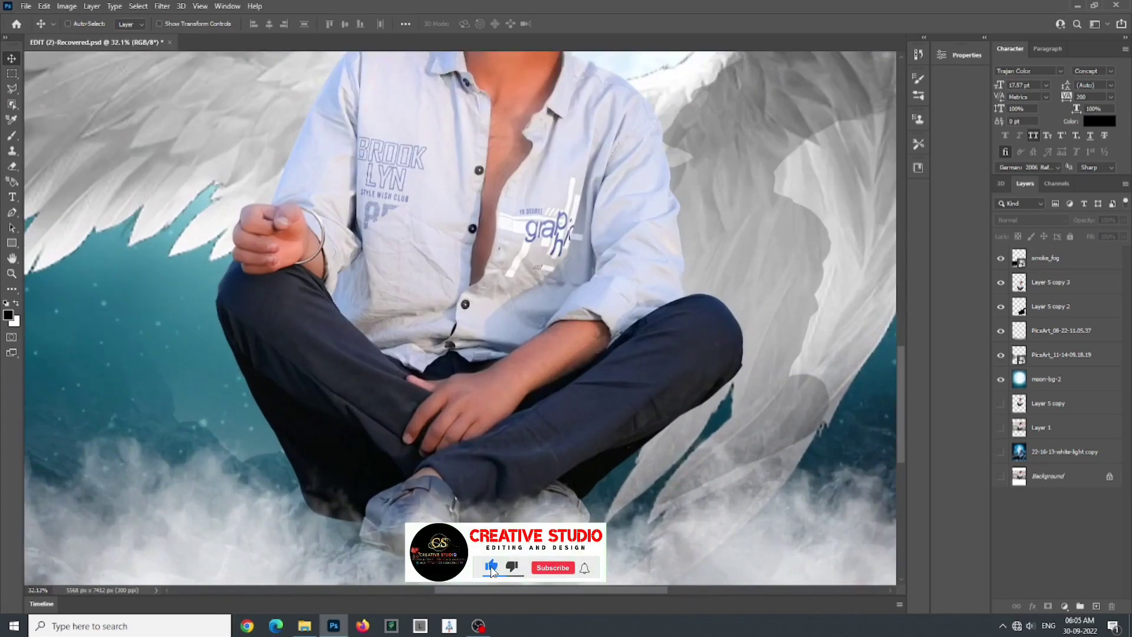
pyautogui.scroll(1, 479, 481)
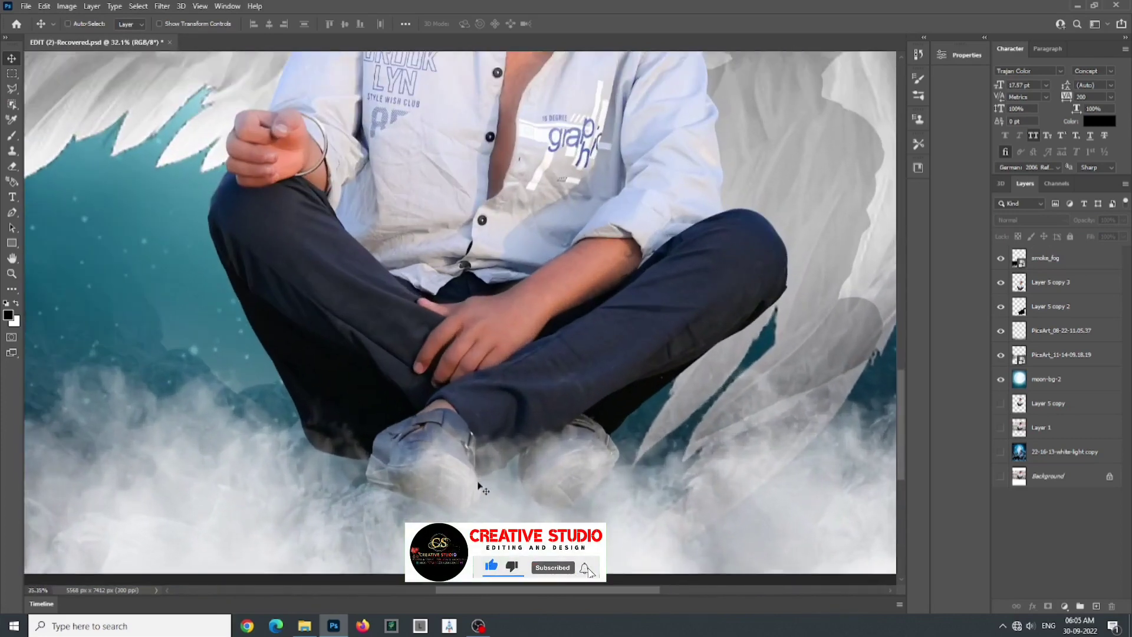
pyautogui.click(554, 356)
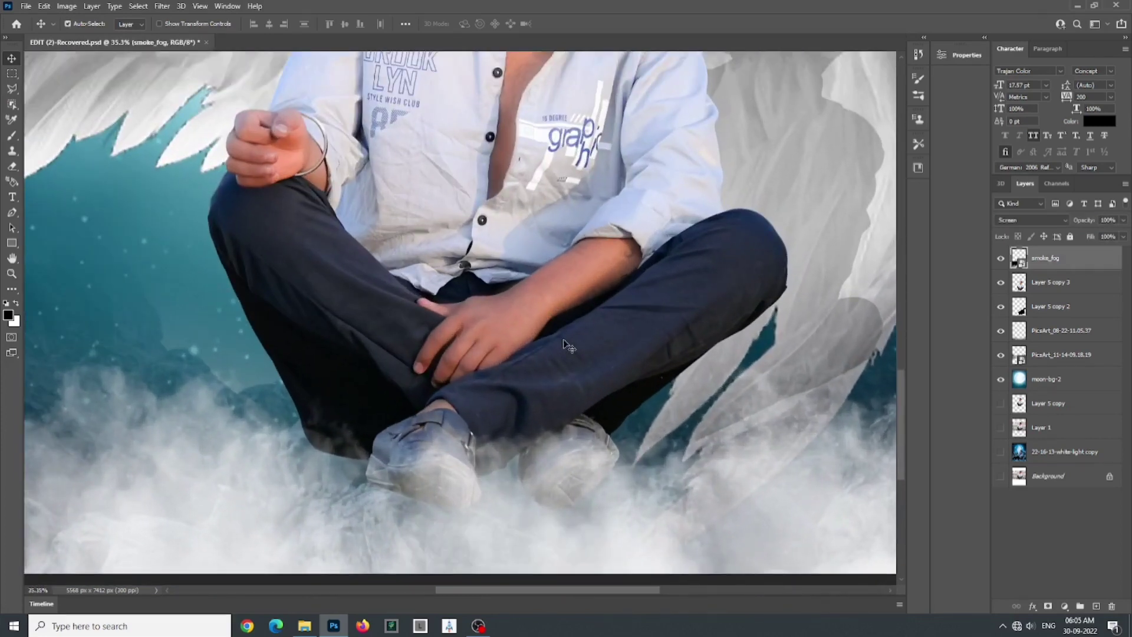
pyautogui.click(1042, 284)
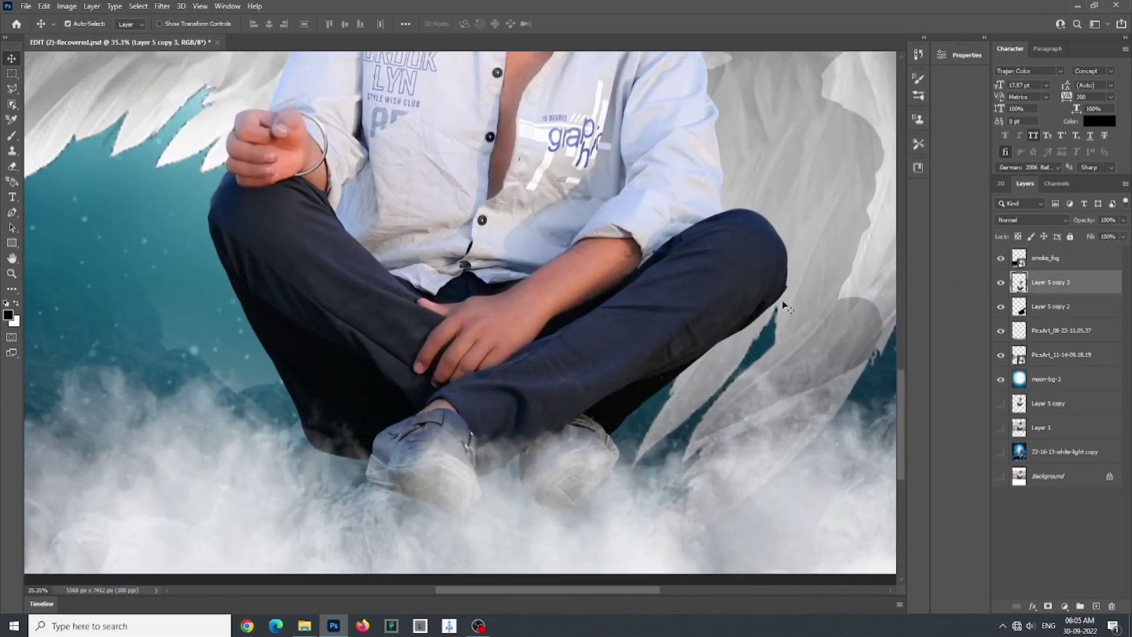
pyautogui.click(14, 168)
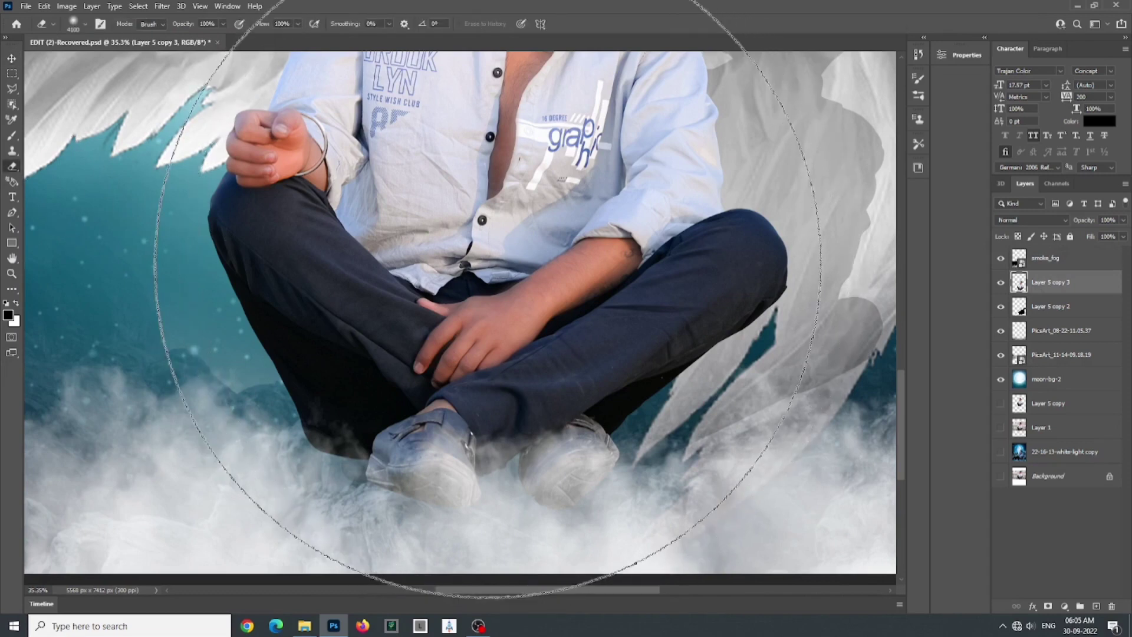
pyautogui.press('[')
pyautogui.press('[')
pyautogui.press('[')
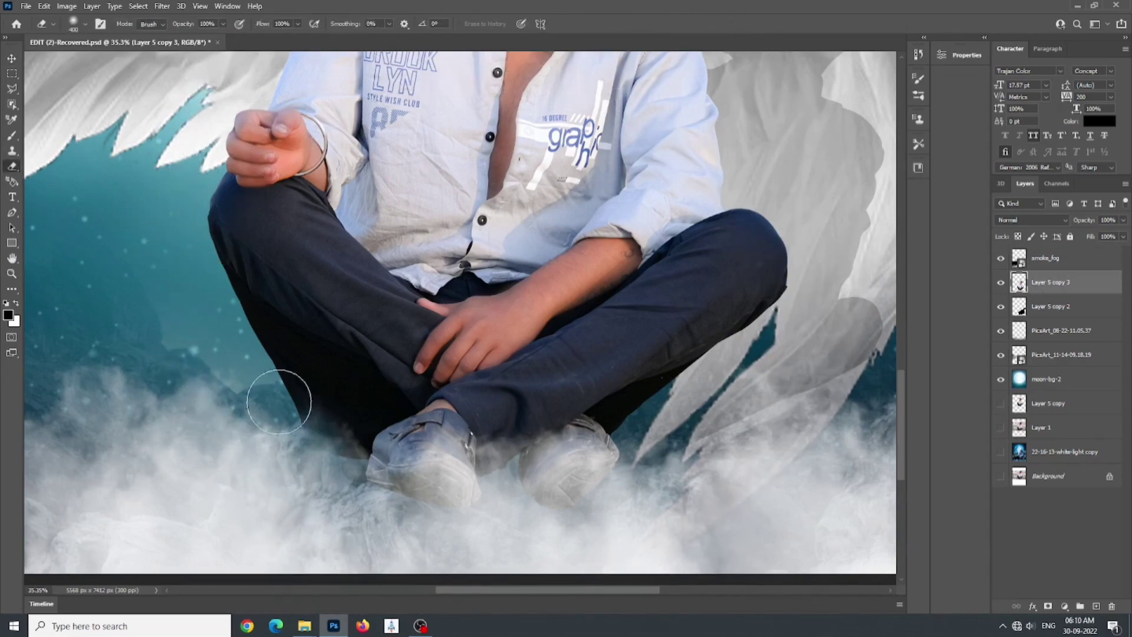
pyautogui.moveTo(279, 401)
pyautogui.mouseDown()
pyautogui.moveTo(307, 470)
pyautogui.moveTo(283, 434)
pyautogui.moveTo(347, 503)
pyautogui.mouseUp()
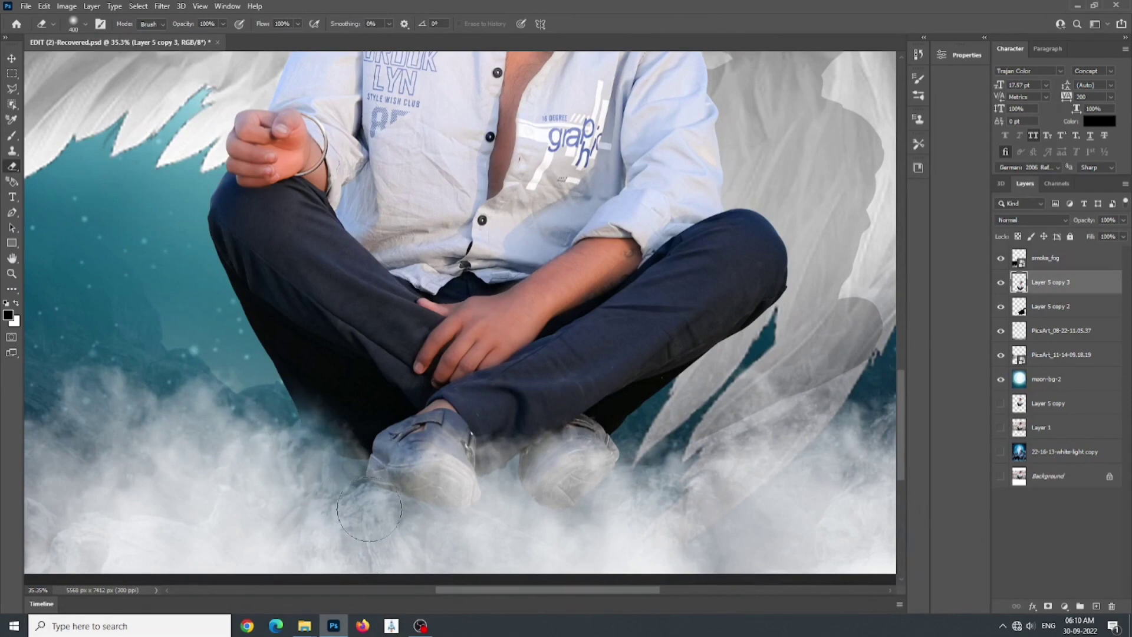
pyautogui.moveTo(410, 519)
pyautogui.mouseDown()
pyautogui.moveTo(550, 538)
pyautogui.moveTo(526, 525)
pyautogui.moveTo(579, 528)
pyautogui.moveTo(637, 487)
pyautogui.moveTo(607, 519)
pyautogui.moveTo(540, 527)
pyautogui.moveTo(567, 530)
pyautogui.mouseUp()
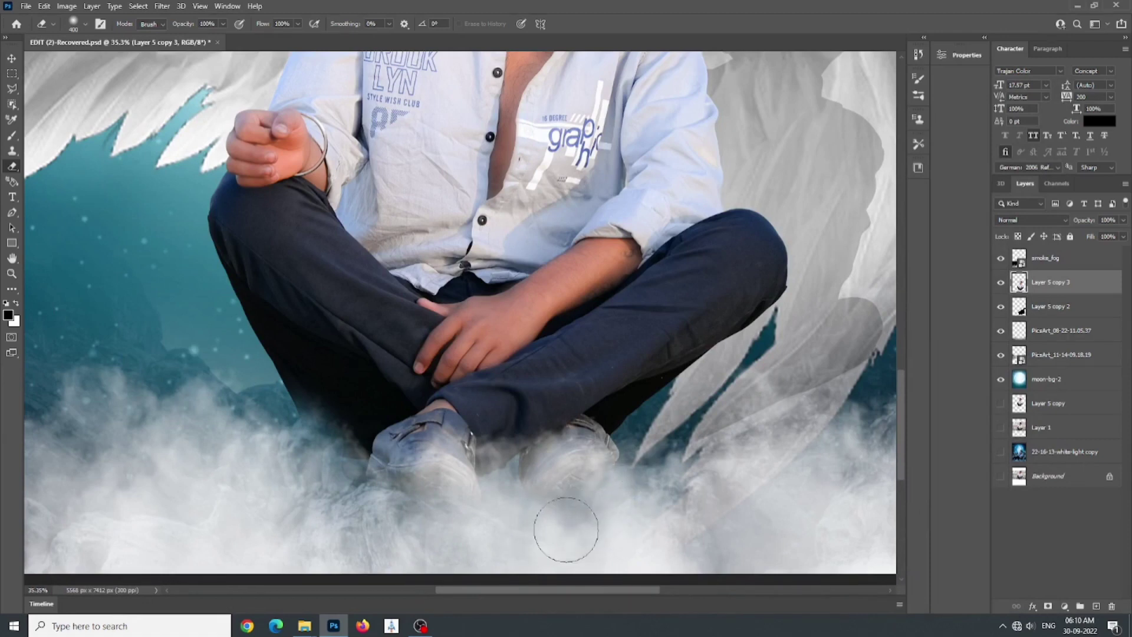
pyautogui.scroll(-5, 438, 415)
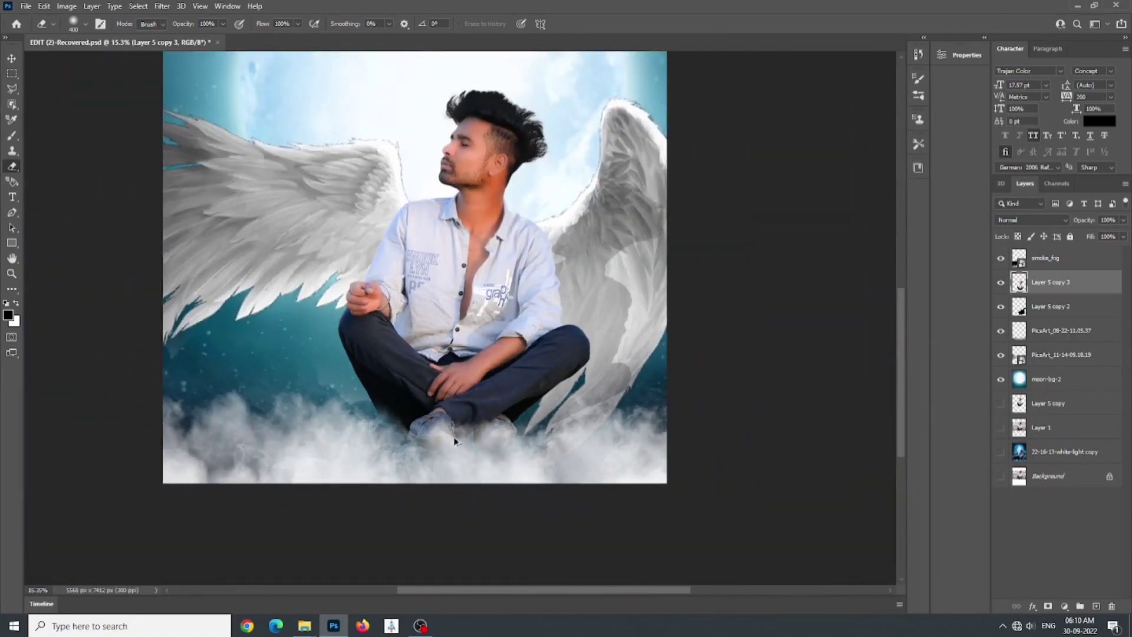
pyautogui.scroll(-2, 454, 441)
pyautogui.scroll(1, 338, 211)
pyautogui.scroll(-1, 338, 211)
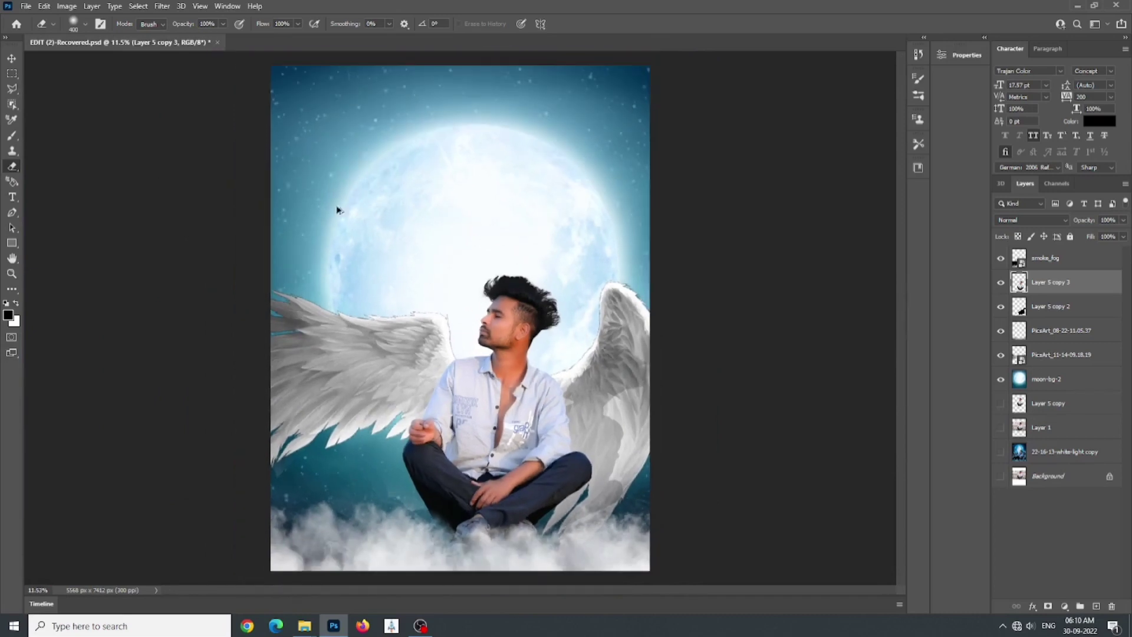
# Step: Switch to File Explorer, open the Moon Effect Edit folder on the Creative Studio (D:) drive and refresh its contents
pyautogui.click(12, 59)
pyautogui.click(305, 626)
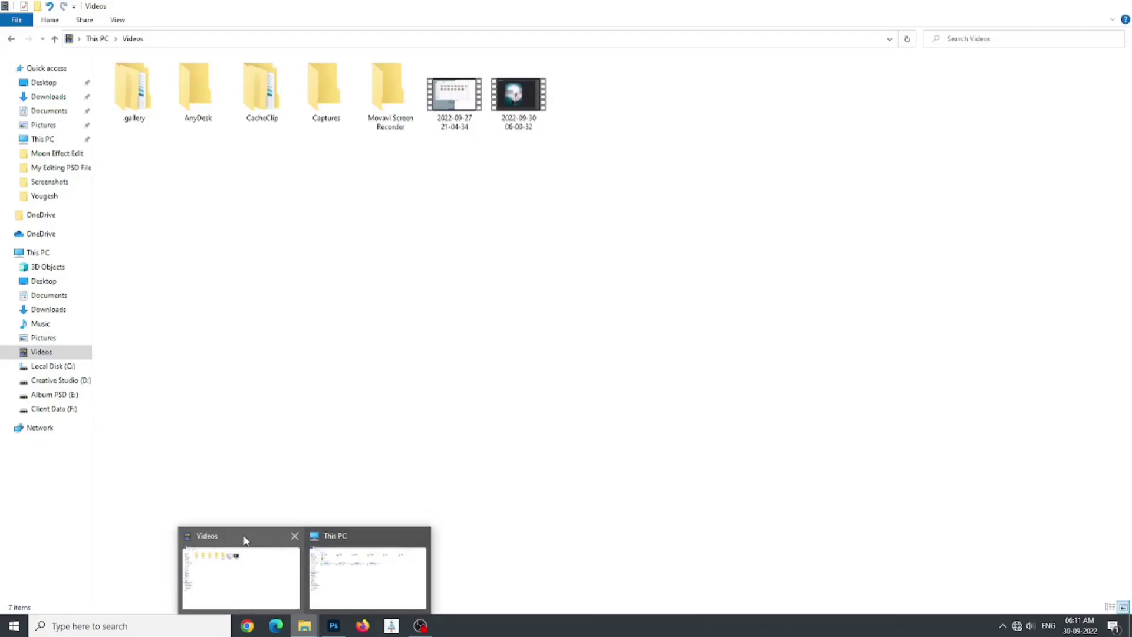
pyautogui.click(284, 563)
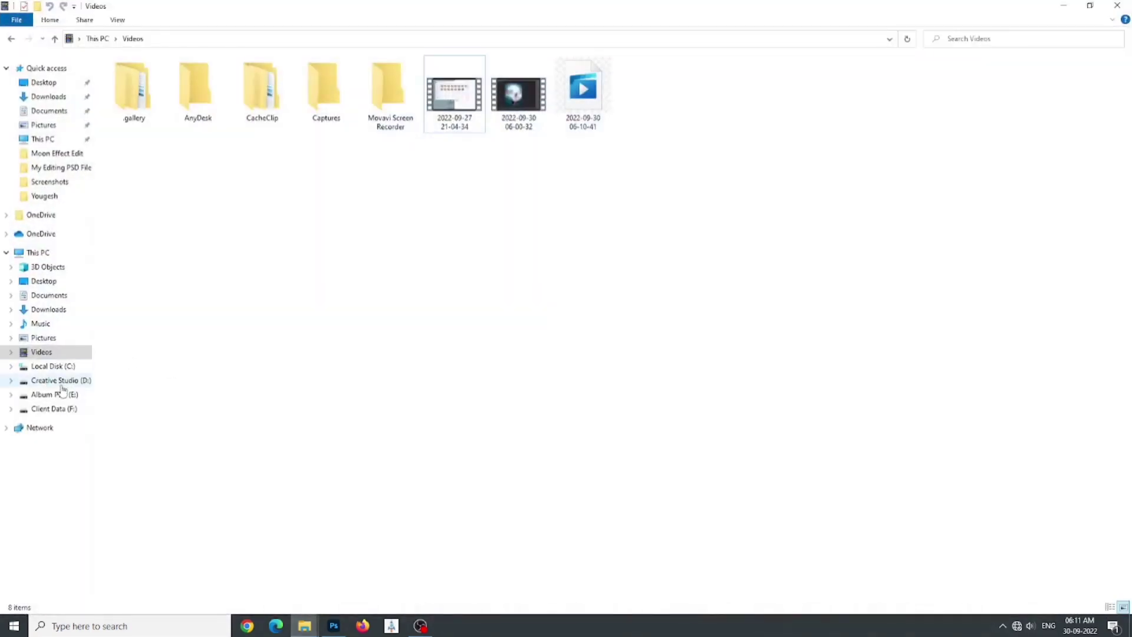
pyautogui.click(59, 381)
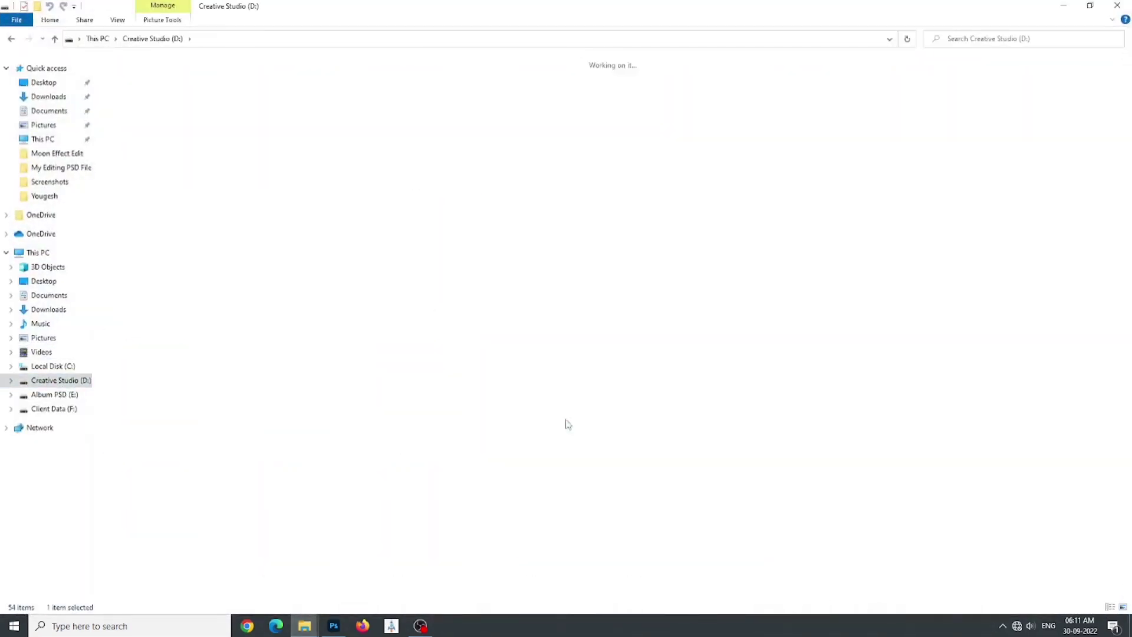
pyautogui.doubleClick(167, 340)
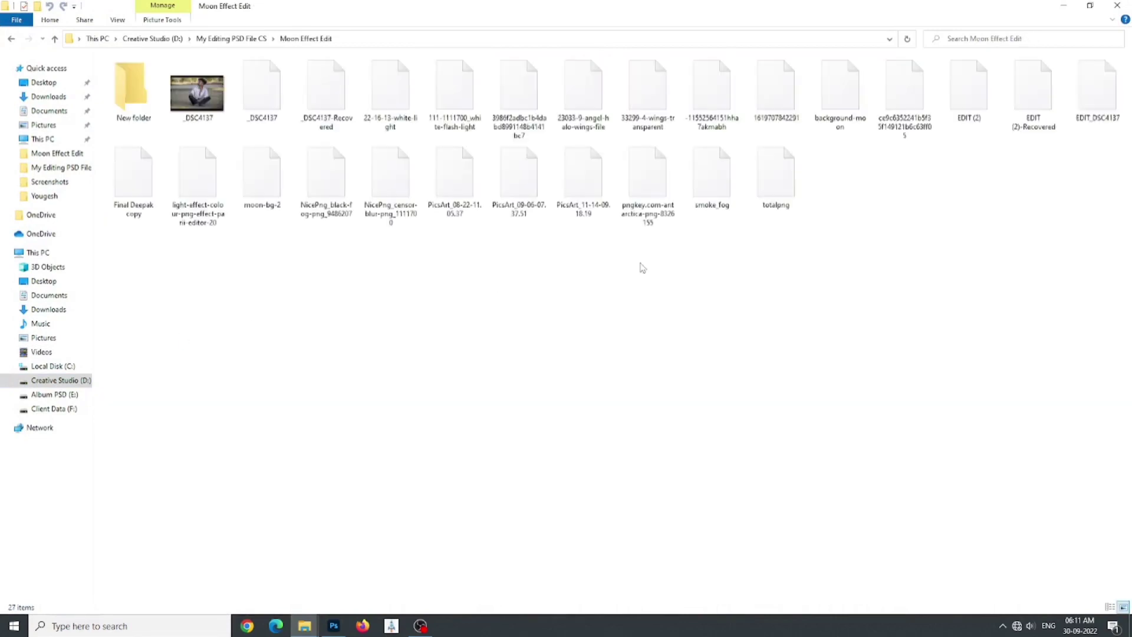
pyautogui.rightClick(637, 331)
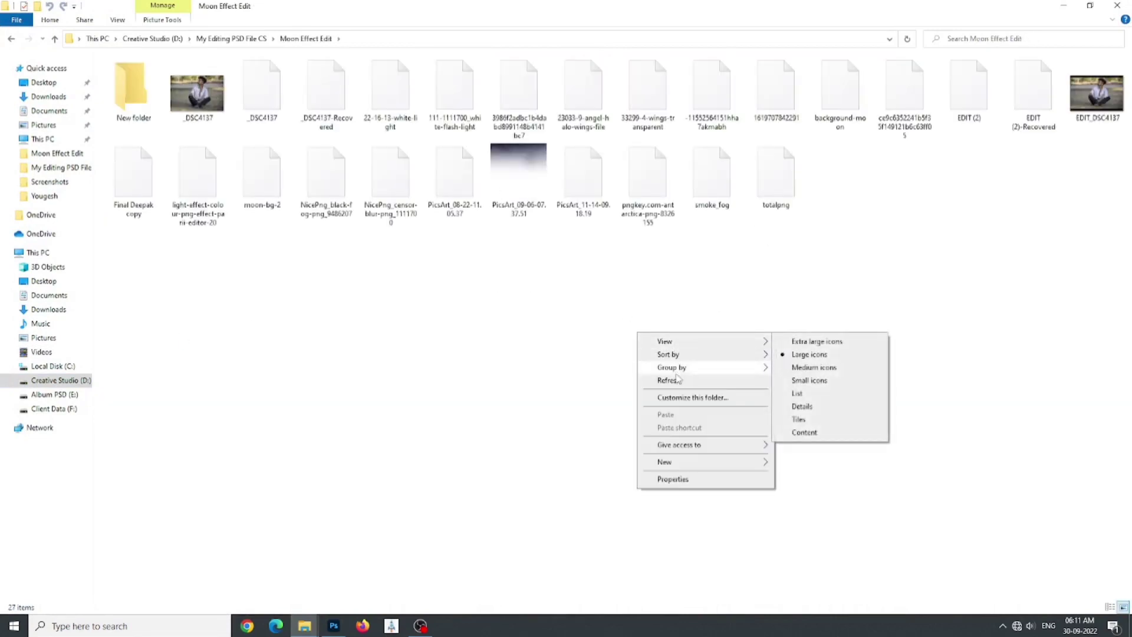
pyautogui.click(654, 380)
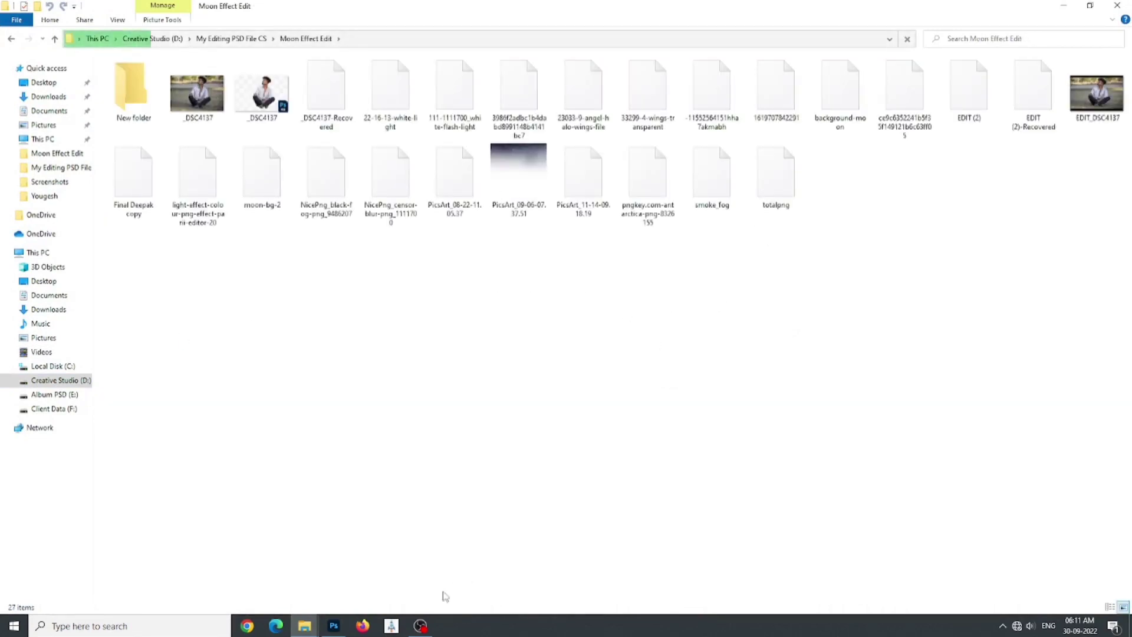
pyautogui.click(334, 625)
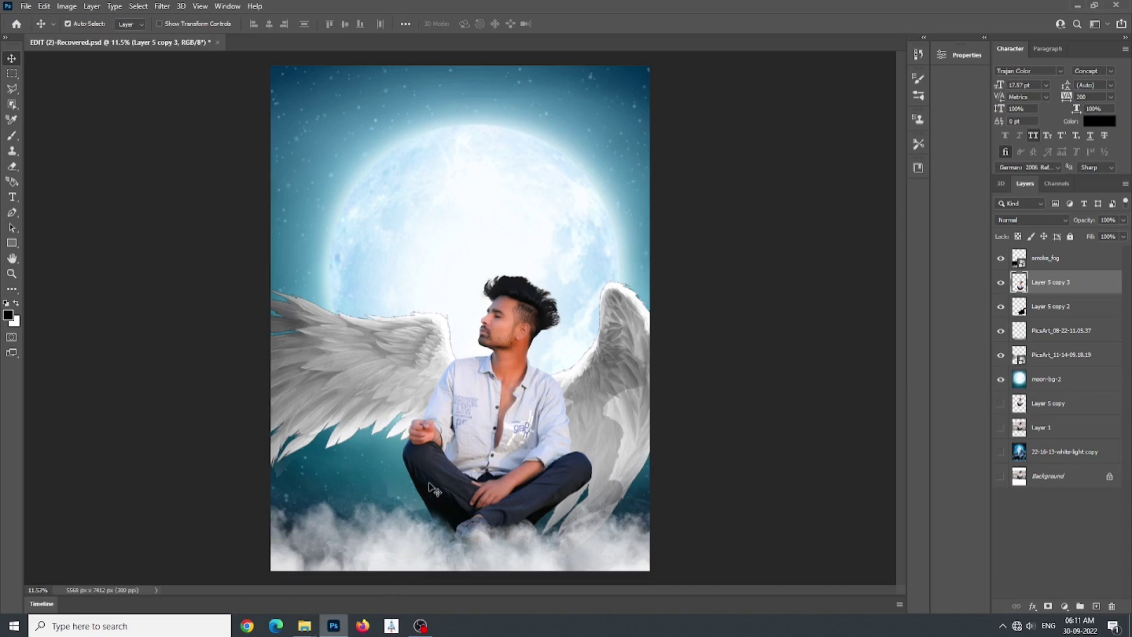
pyautogui.moveTo(304, 625)
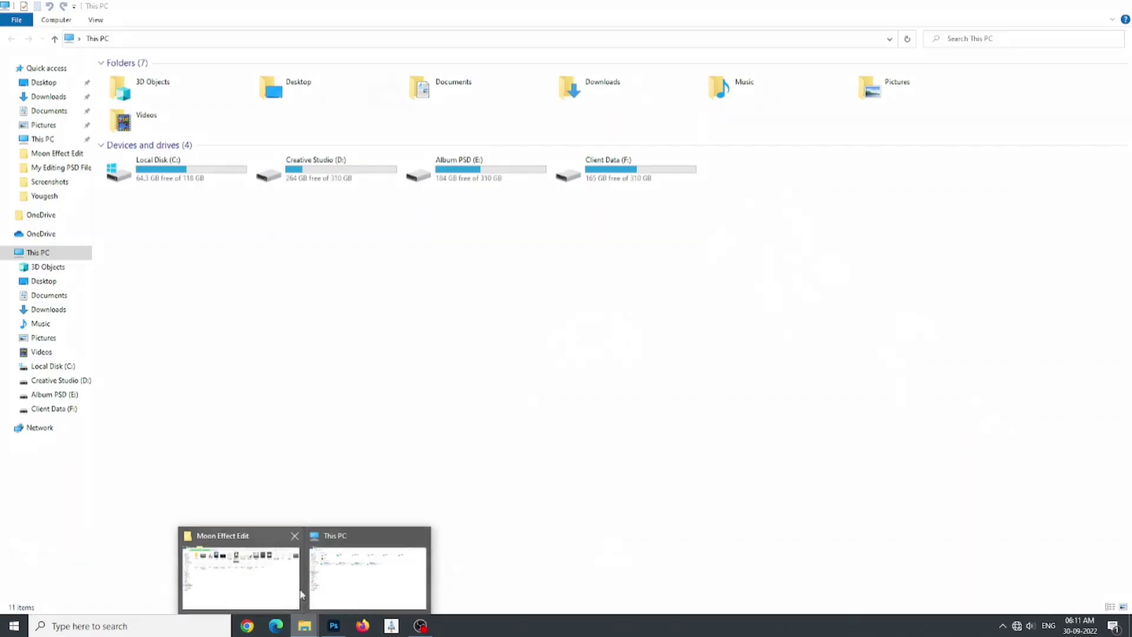
pyautogui.click(241, 575)
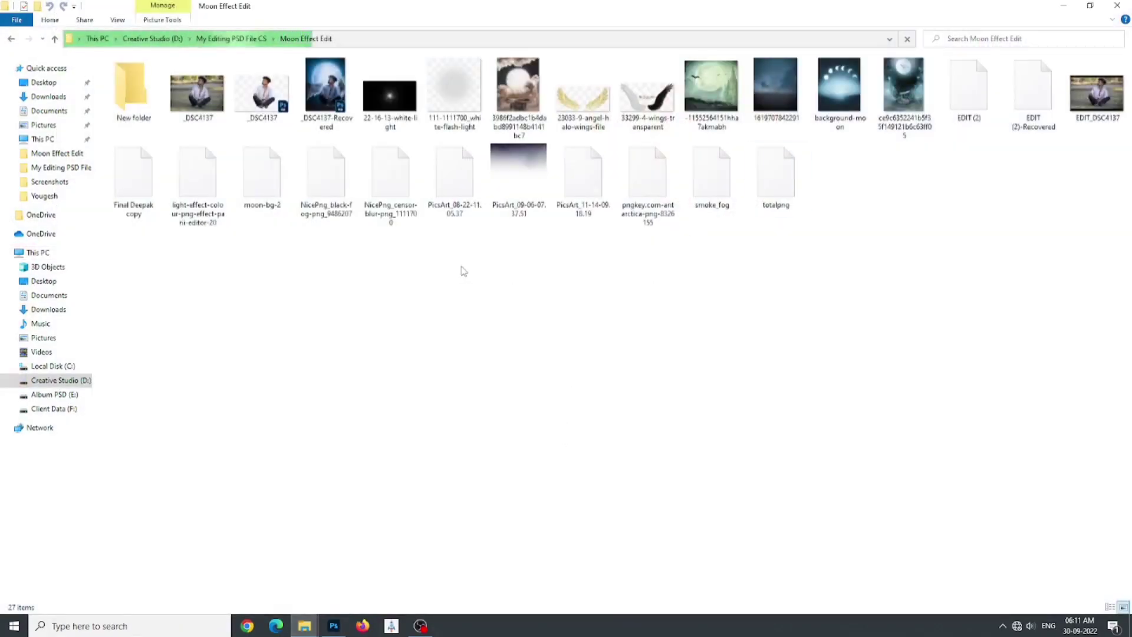
pyautogui.rightClick(925, 219)
pyautogui.moveTo(951, 247)
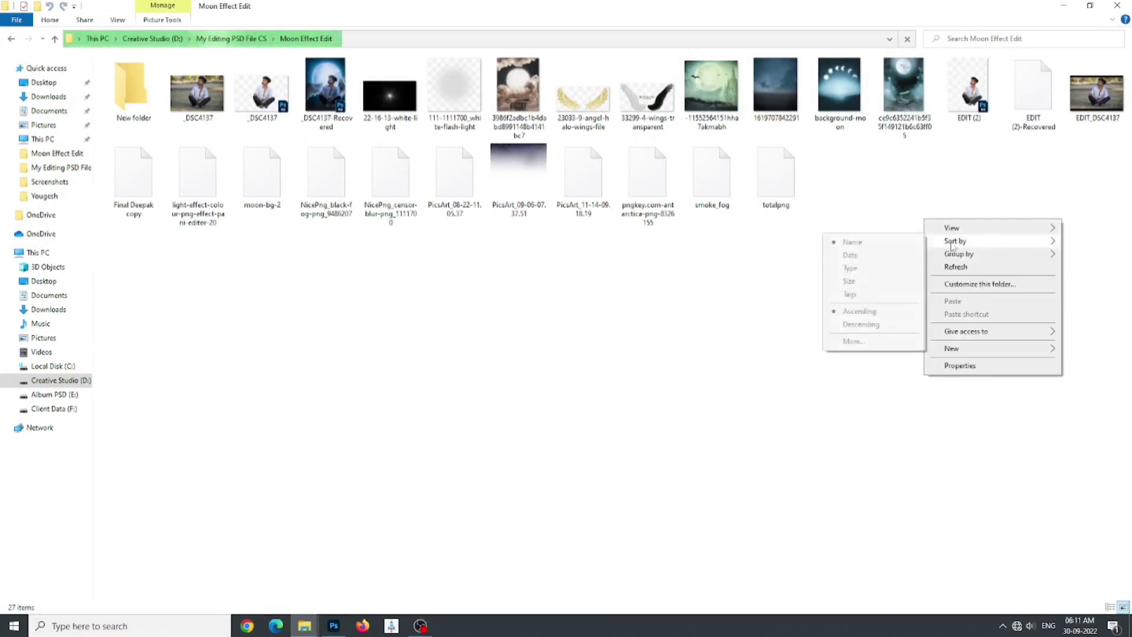
pyautogui.click(956, 266)
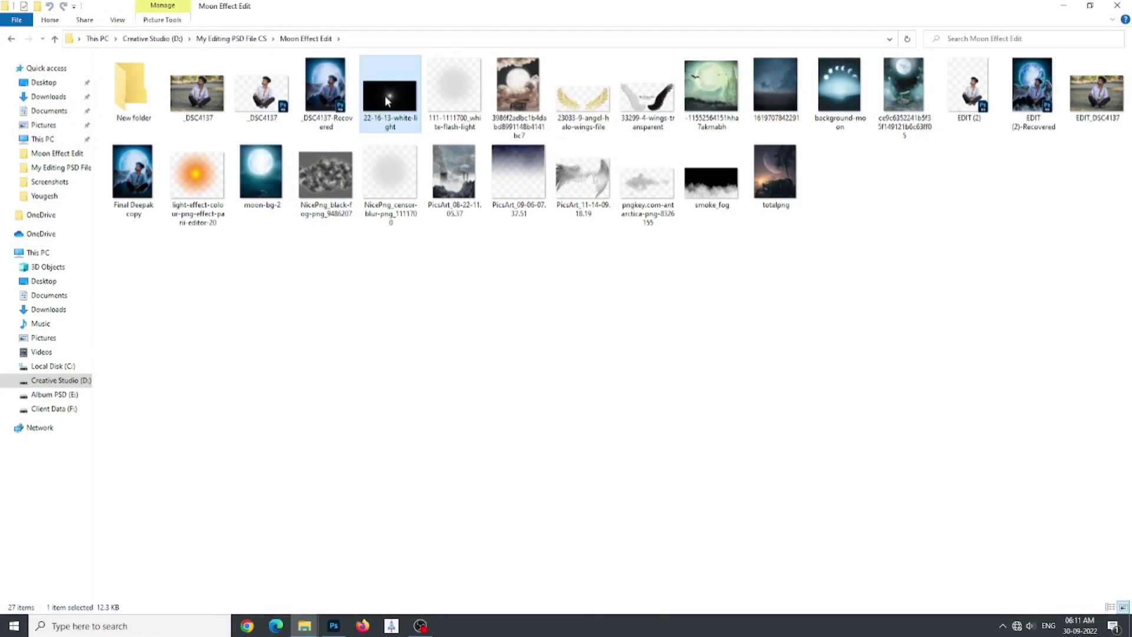
pyautogui.moveTo(460, 115); pyautogui.dragTo(508, 258)
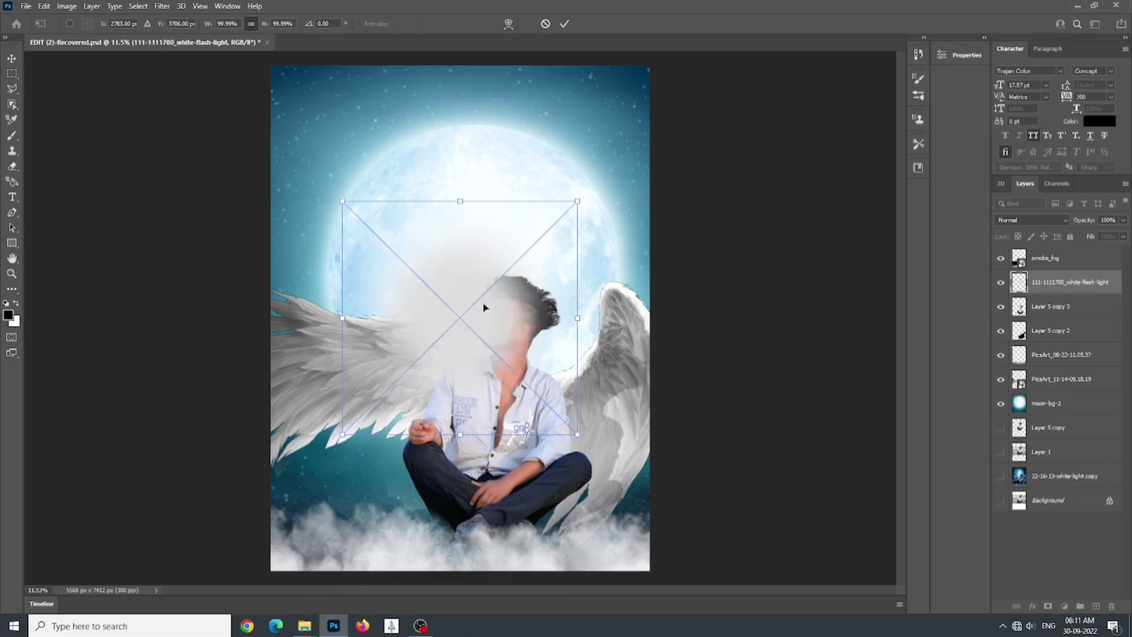
pyautogui.moveTo(459, 307); pyautogui.dragTo(465, 253)
pyautogui.click(564, 24)
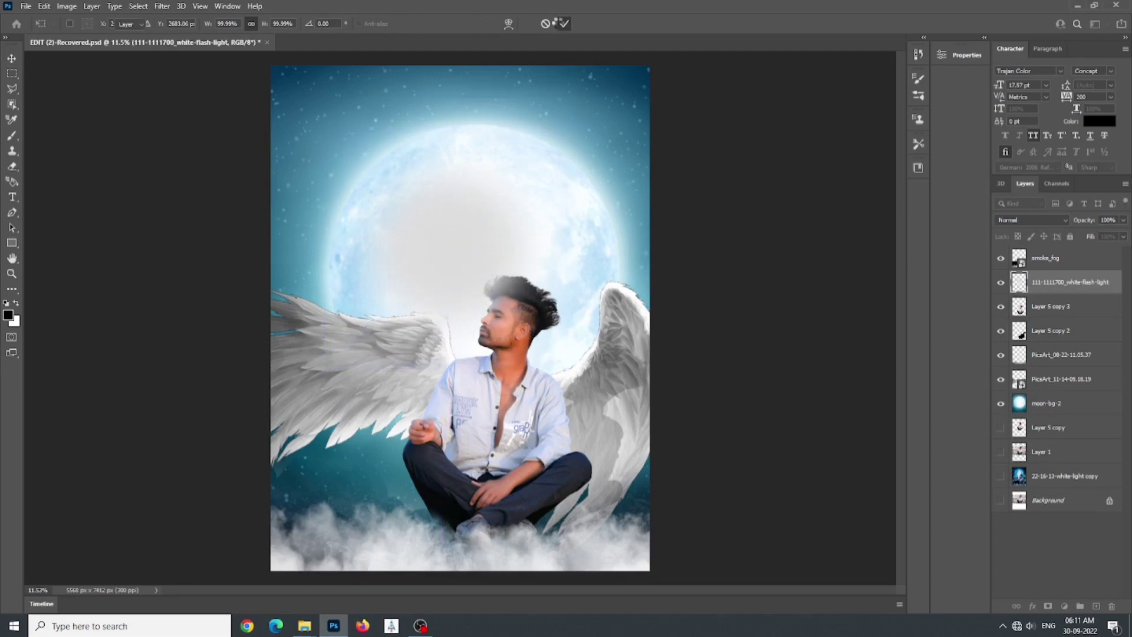
# Step: Set the white-flash-light layer's blend mode to Screen and lower its opacity to about 83%
pyautogui.click(1029, 220)
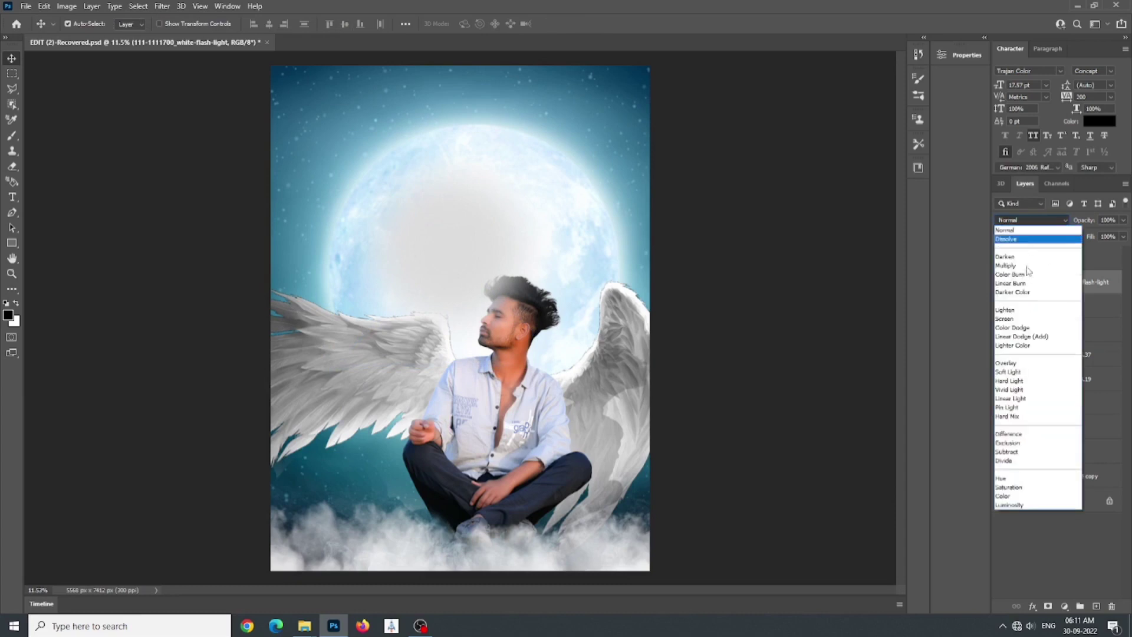
pyautogui.click(1015, 321)
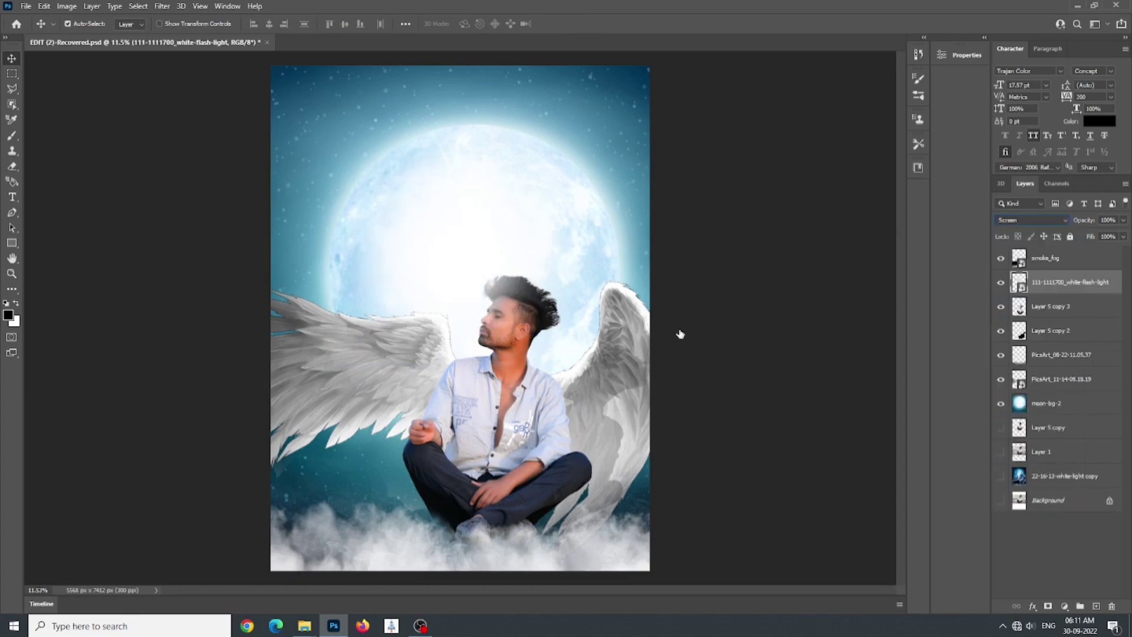
pyautogui.click(1123, 221)
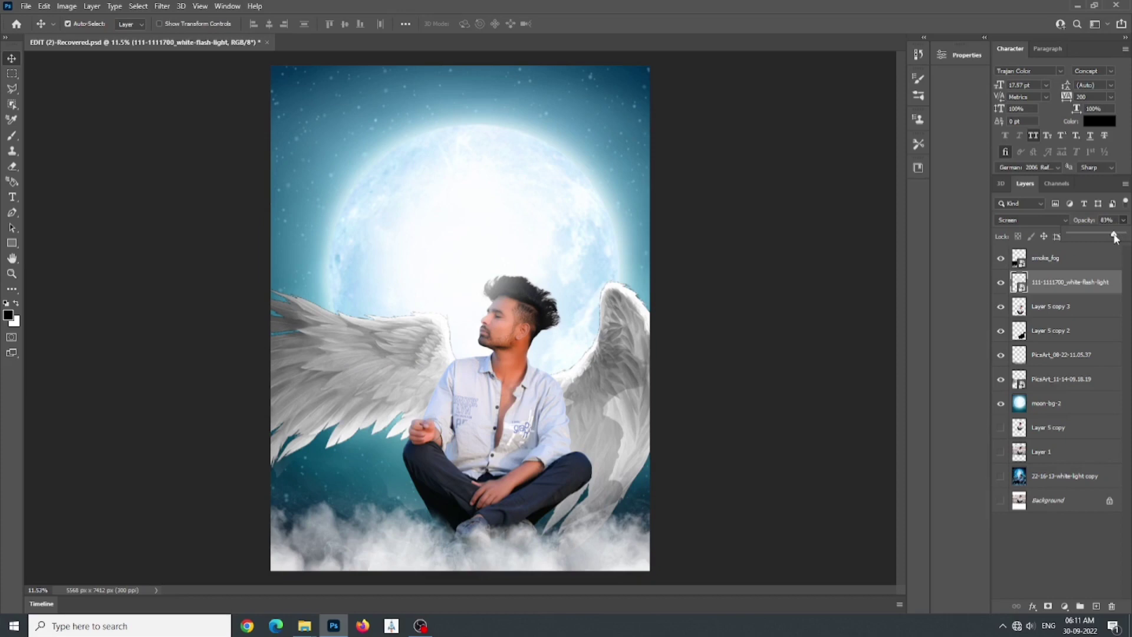
pyautogui.click(726, 261)
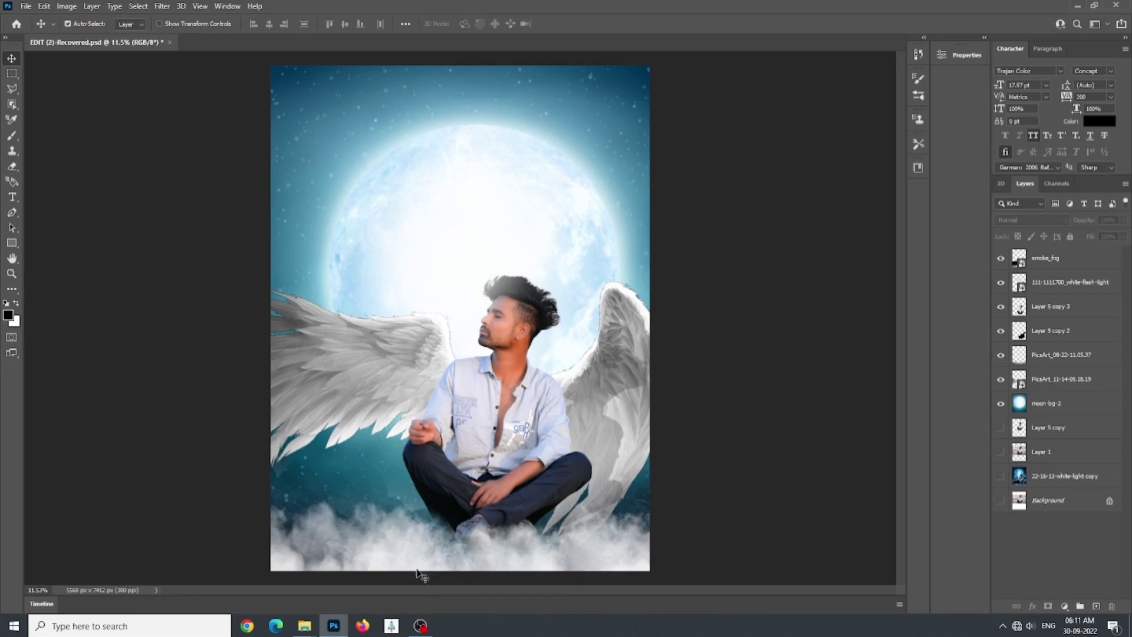
# Step: Place the 22-16-13-white-light image from the Moon Effect Edit folder and shift its flare beside the man's face, over the wing on his facing side
pyautogui.moveTo(306, 625)
pyautogui.click(261, 584)
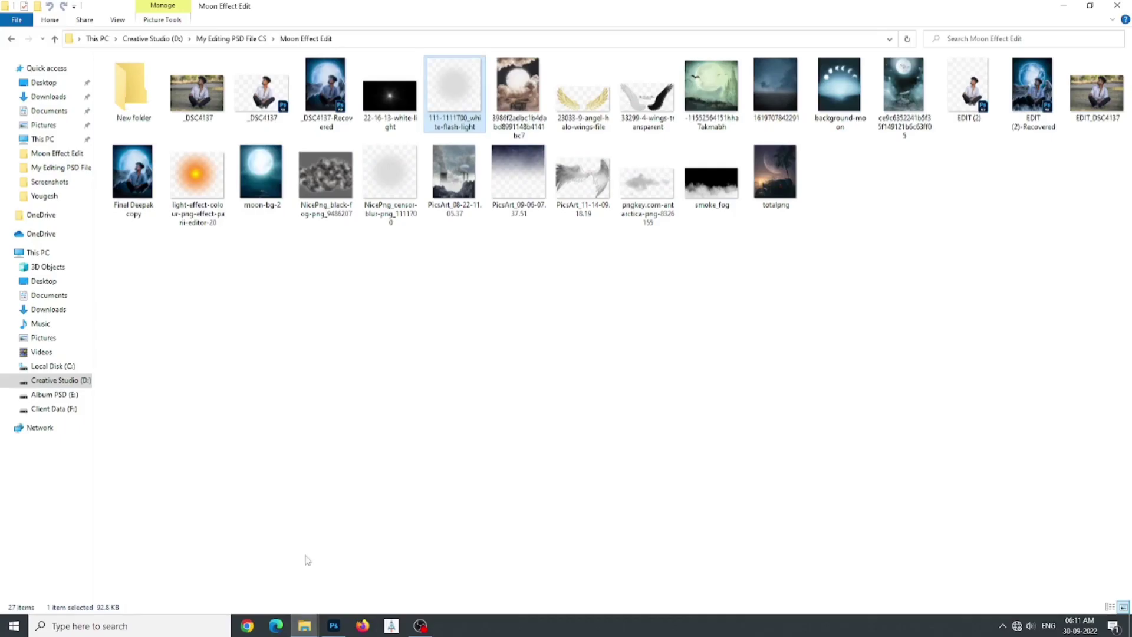
pyautogui.moveTo(389, 94); pyautogui.dragTo(620, 227)
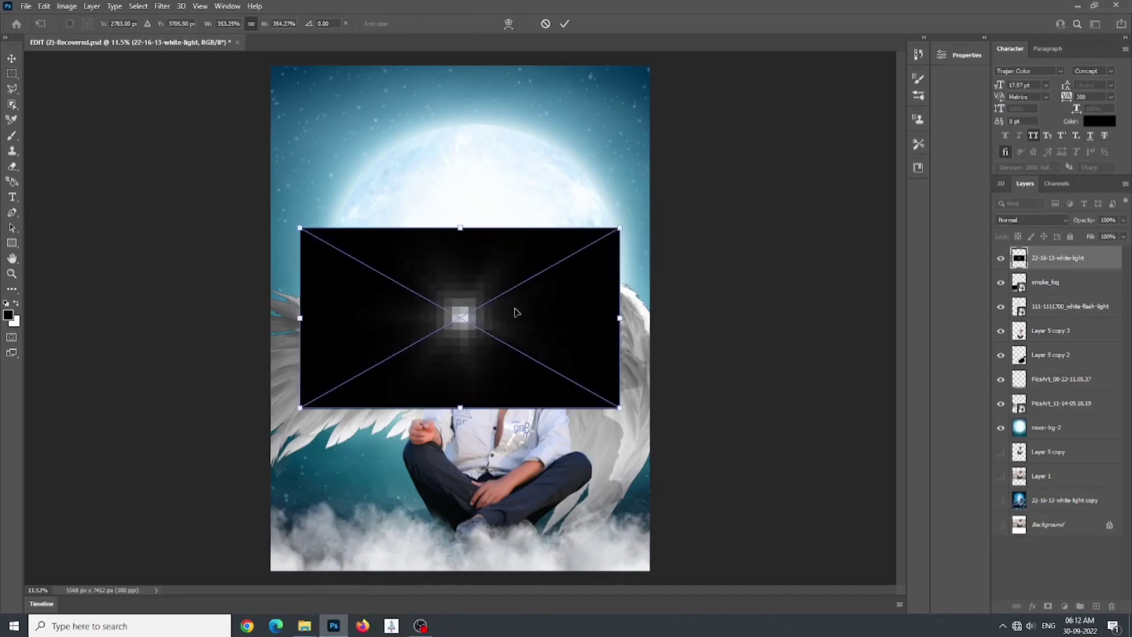
pyautogui.moveTo(433, 309); pyautogui.dragTo(392, 303)
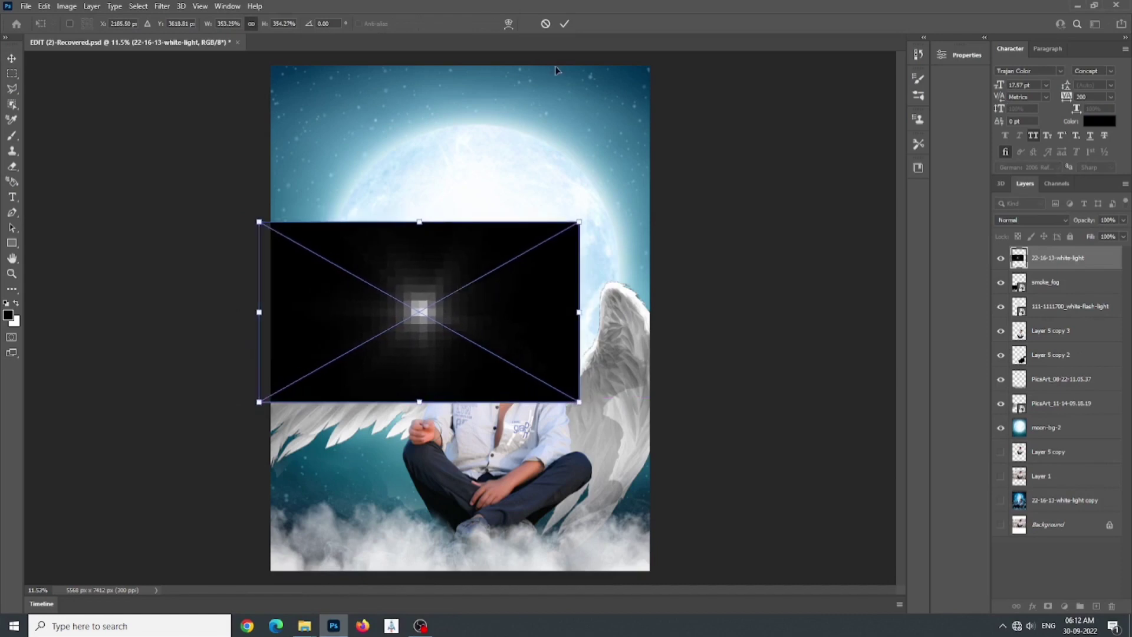
pyautogui.click(565, 24)
# Step: Set the 22-16-13-white-light layer's blend mode to Screen and nudge the flare slightly closer to the man's face
pyautogui.click(1013, 217)
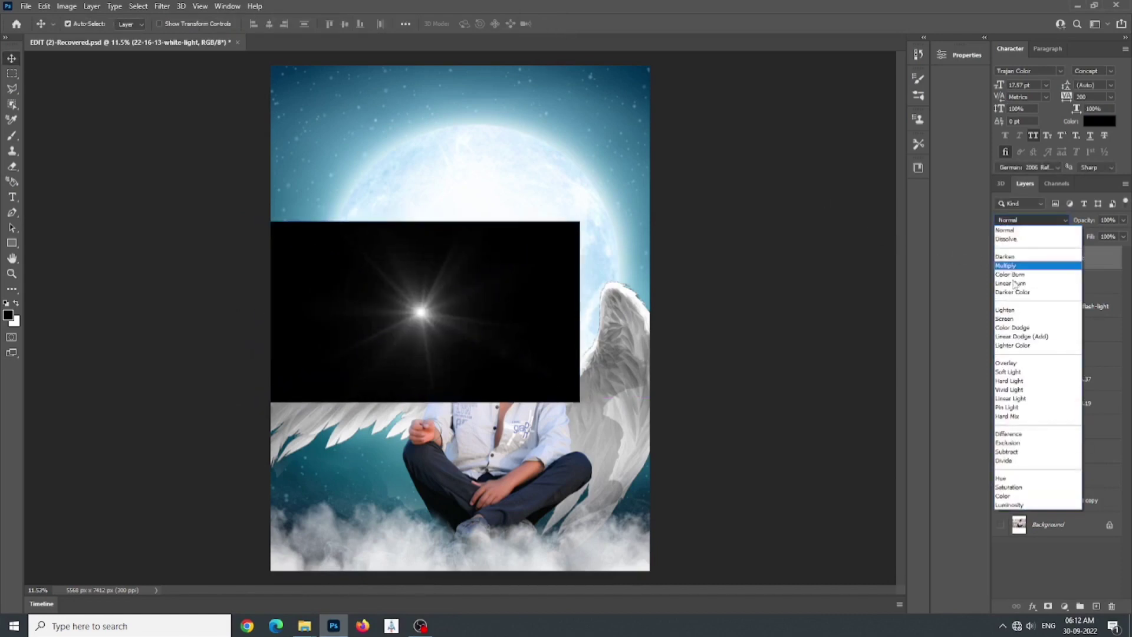
pyautogui.click(1012, 324)
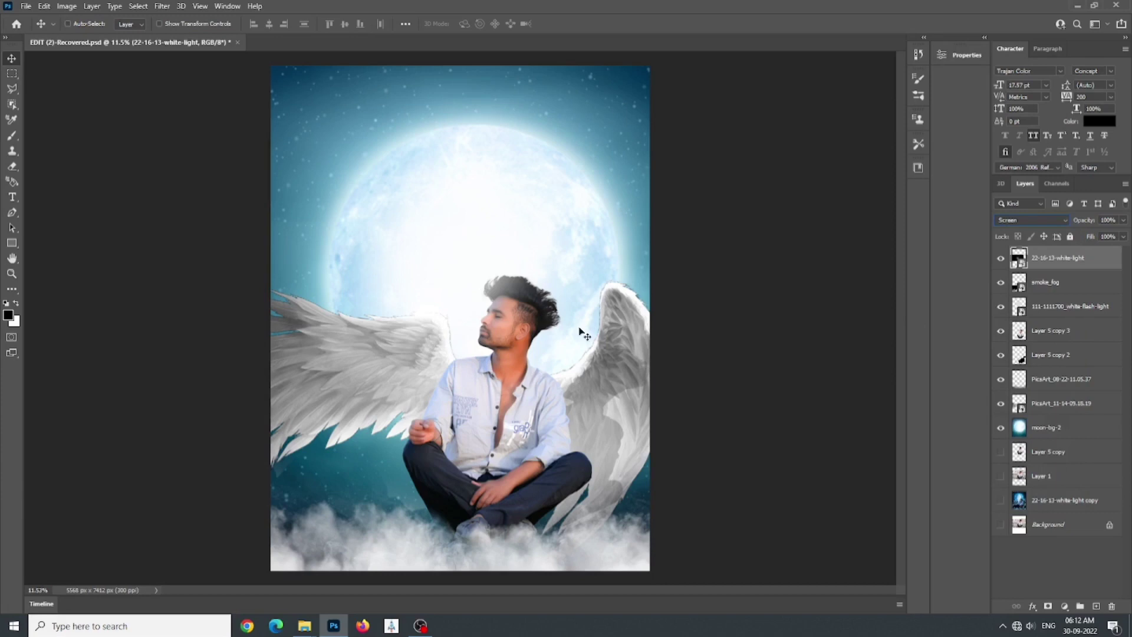
pyautogui.keyDown('ctrl'); pyautogui.click(705, 307); pyautogui.keyUp('ctrl')
pyautogui.scroll(4, 507, 313)
pyautogui.moveTo(403, 321)
pyautogui.mouseDown()
pyautogui.moveTo(416, 325)
pyautogui.moveTo(424, 309)
pyautogui.moveTo(417, 323)
pyautogui.mouseUp()
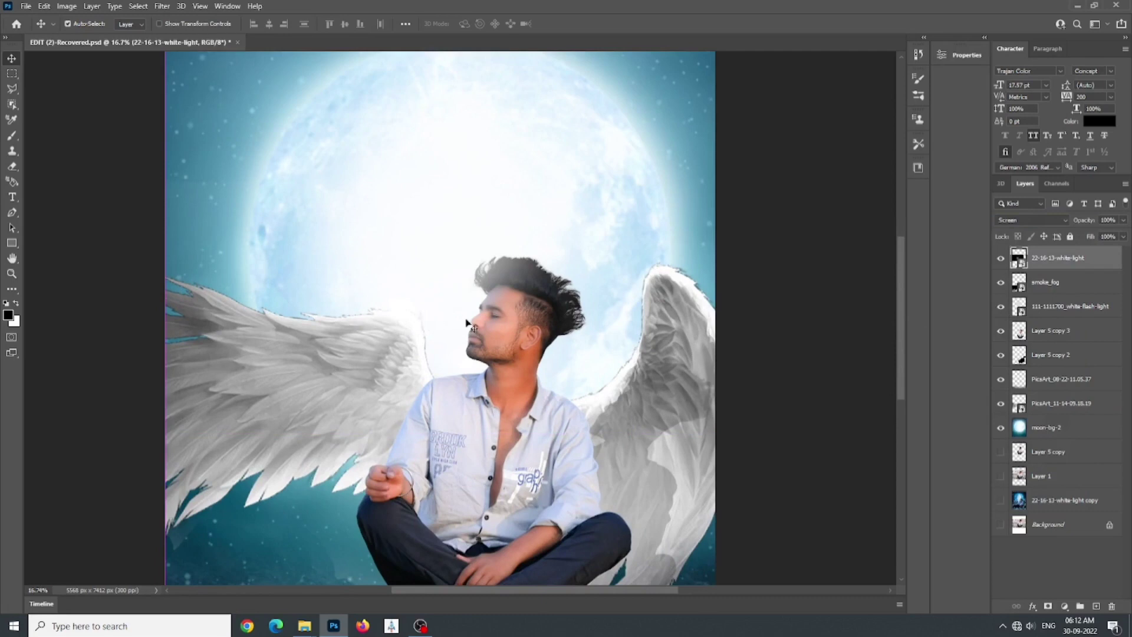
pyautogui.scroll(-2, 505, 297)
pyautogui.scroll(-2, 505, 297)
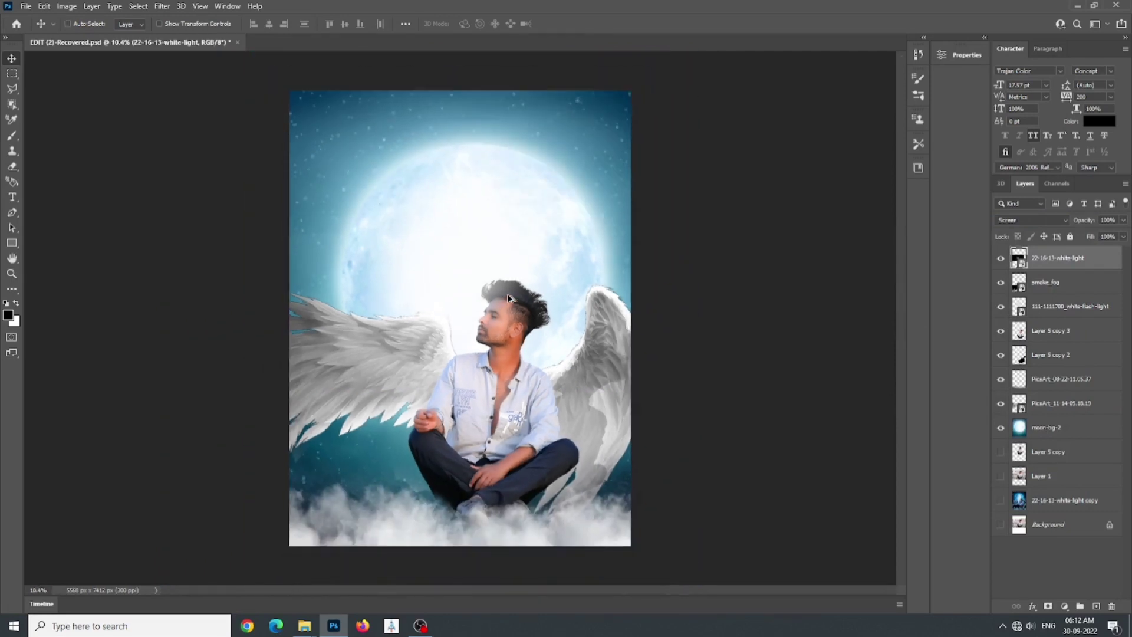
pyautogui.scroll(1, 507, 294)
pyautogui.click(694, 286)
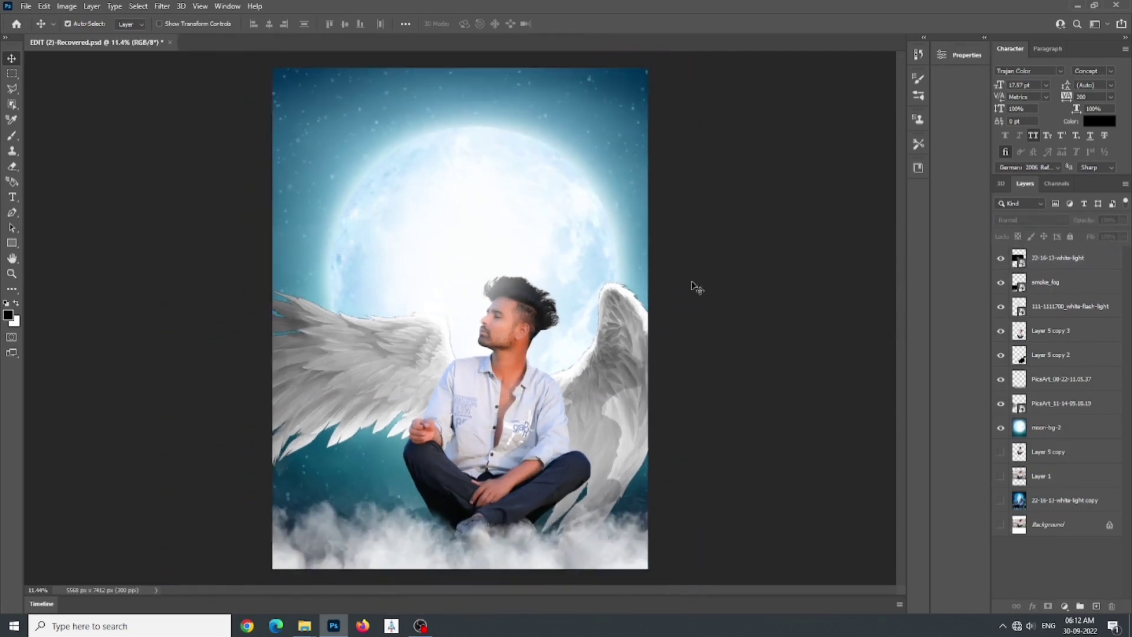
# Step: Rasterize the 22-16-13-white-light layer and soften the flare's edges over the moon with an enlarged Eraser brush
pyautogui.click(314, 251)
pyautogui.click(13, 166)
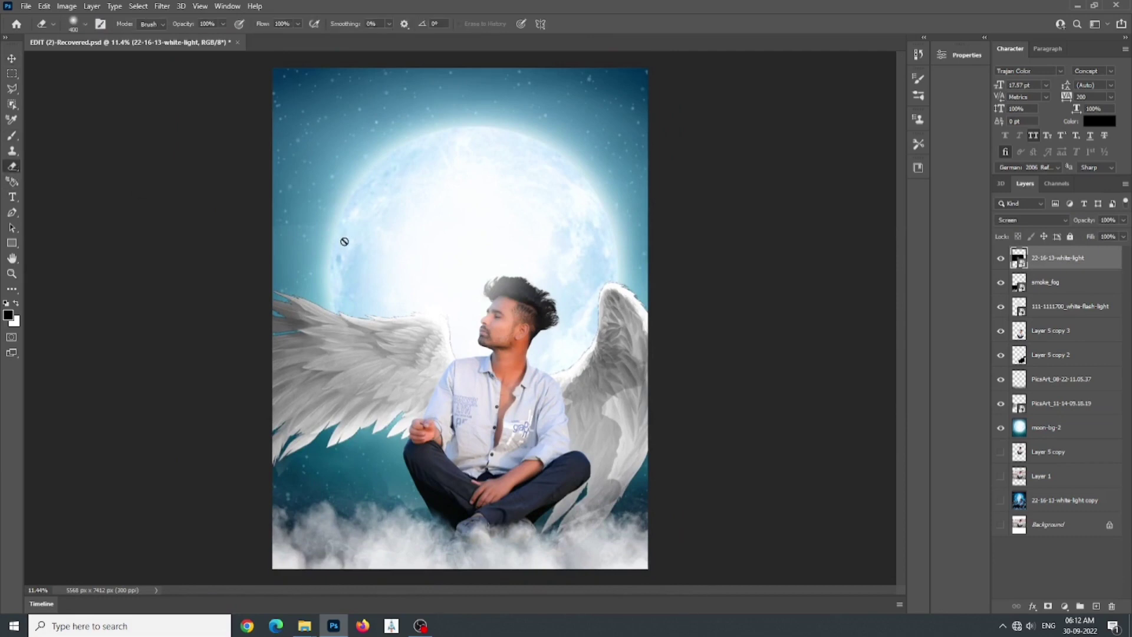
pyautogui.click(306, 285)
pyautogui.click(543, 237)
pyautogui.press(']')
pyautogui.press(']')
pyautogui.press(']')
pyautogui.press(']')
pyautogui.click(12, 58)
pyautogui.click(613, 303)
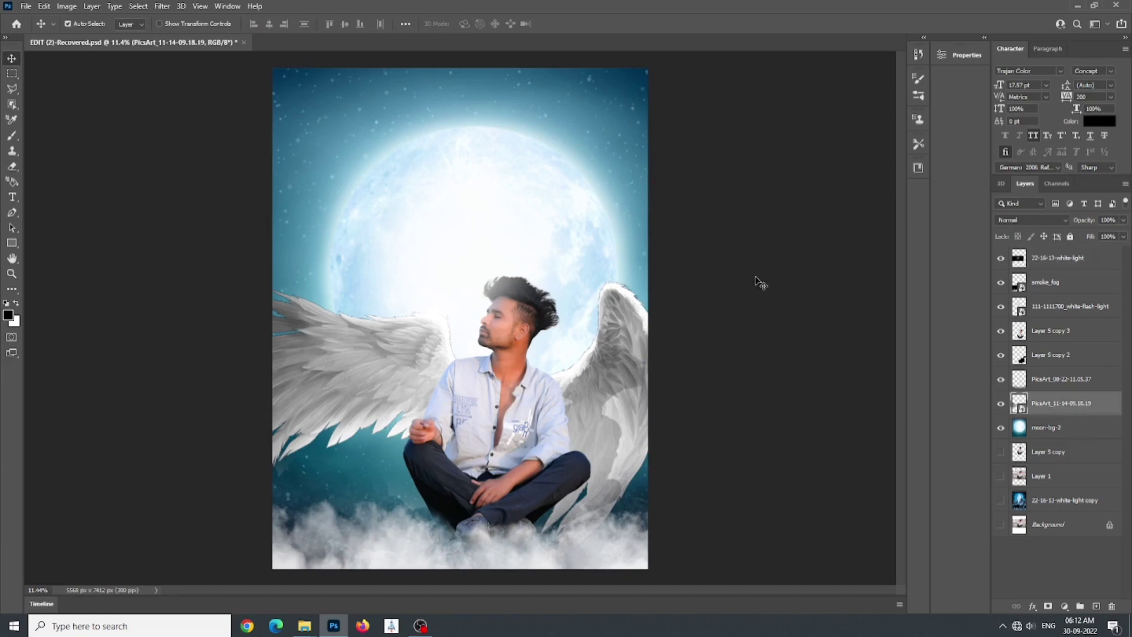
pyautogui.click(778, 327)
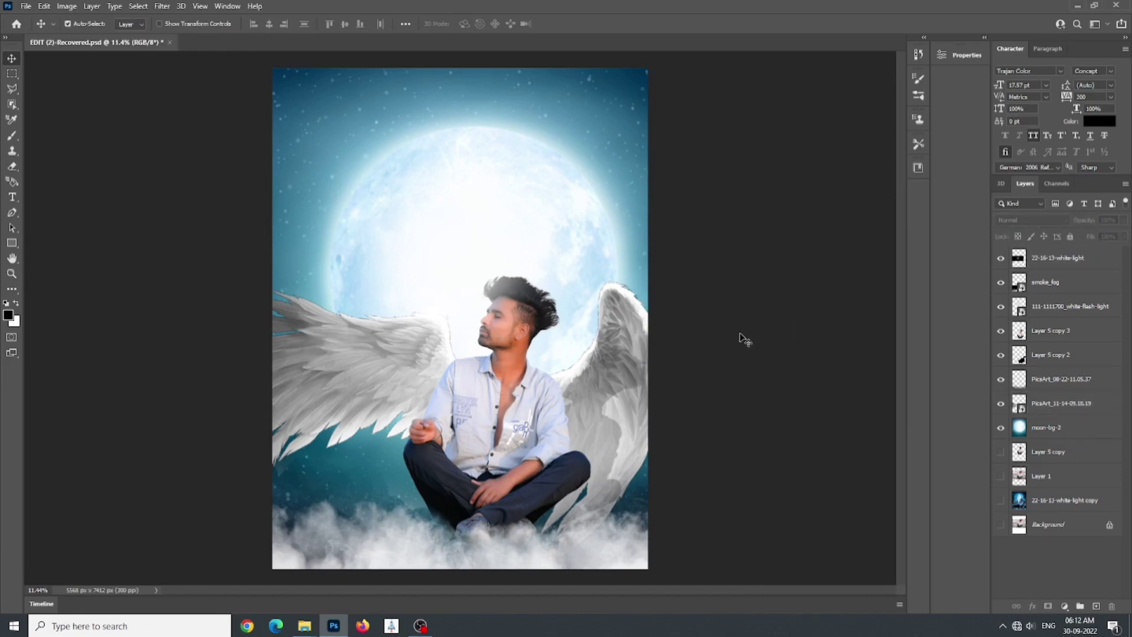
# Step: Select the man's Layer 5 copy 3 and sample pale blue dcecf9 from the moon behind his hair as the foreground color
pyautogui.click(534, 442)
pyautogui.scroll(2, 534, 441)
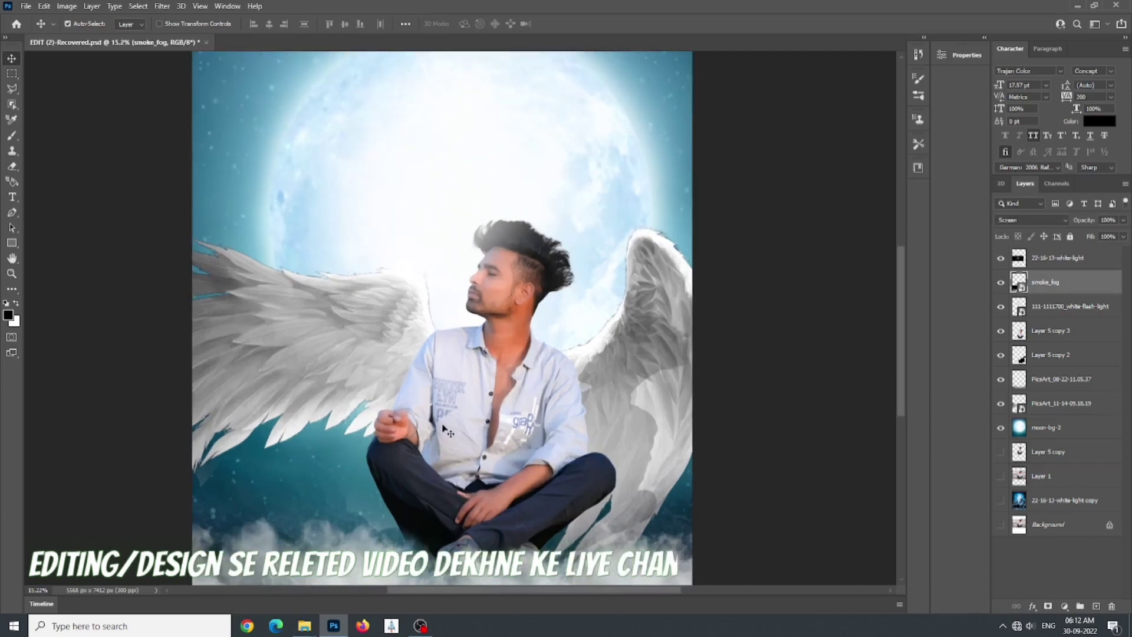
pyautogui.click(1050, 332)
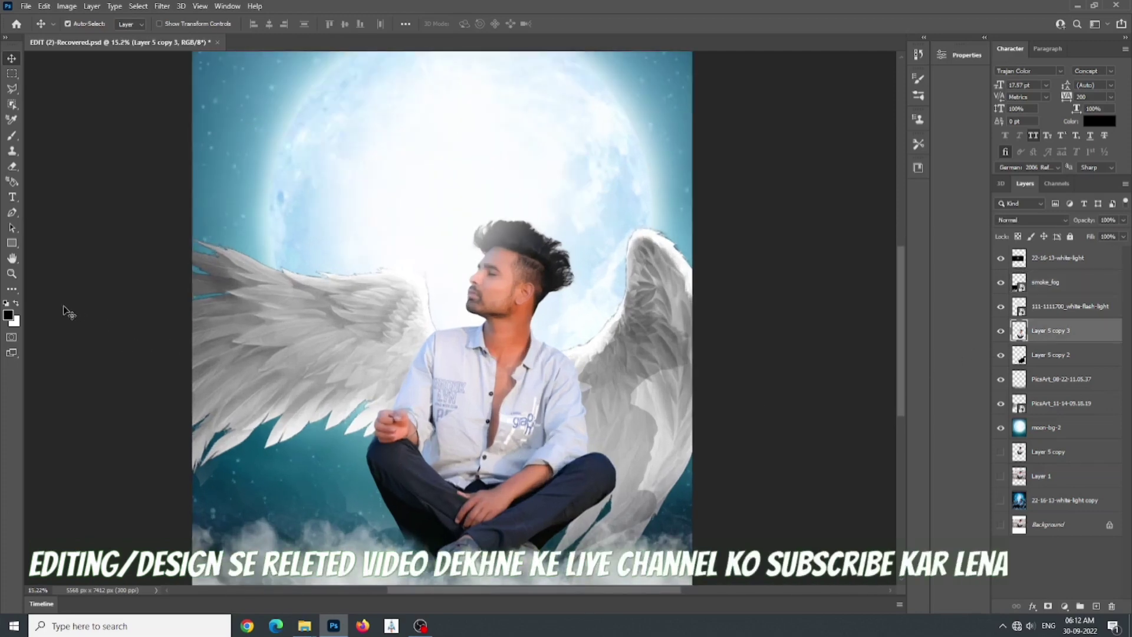
pyautogui.click(8, 314)
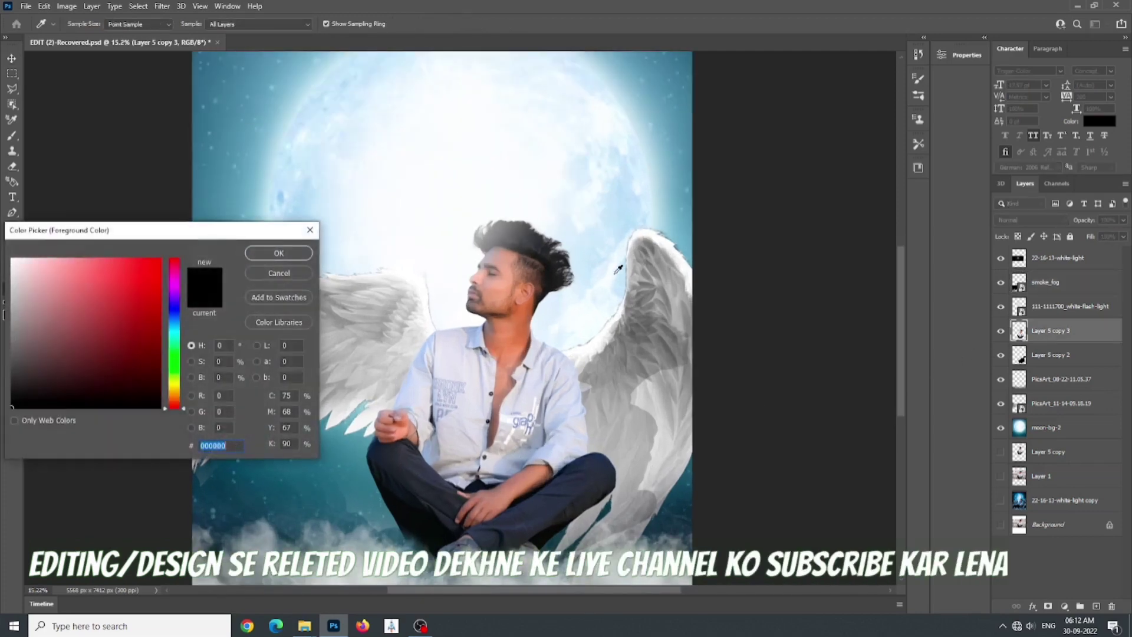
pyautogui.click(582, 274)
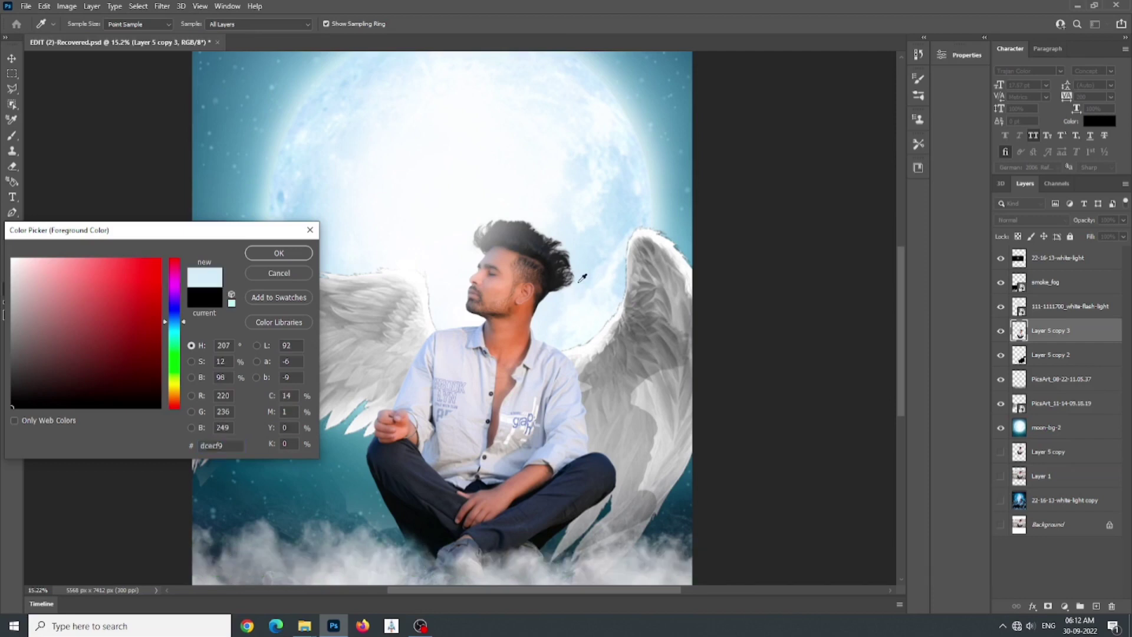
pyautogui.click(267, 253)
# Step: Set up a soft Brush of size 600 at 19% opacity for painting light around the man's hair
pyautogui.click(12, 136)
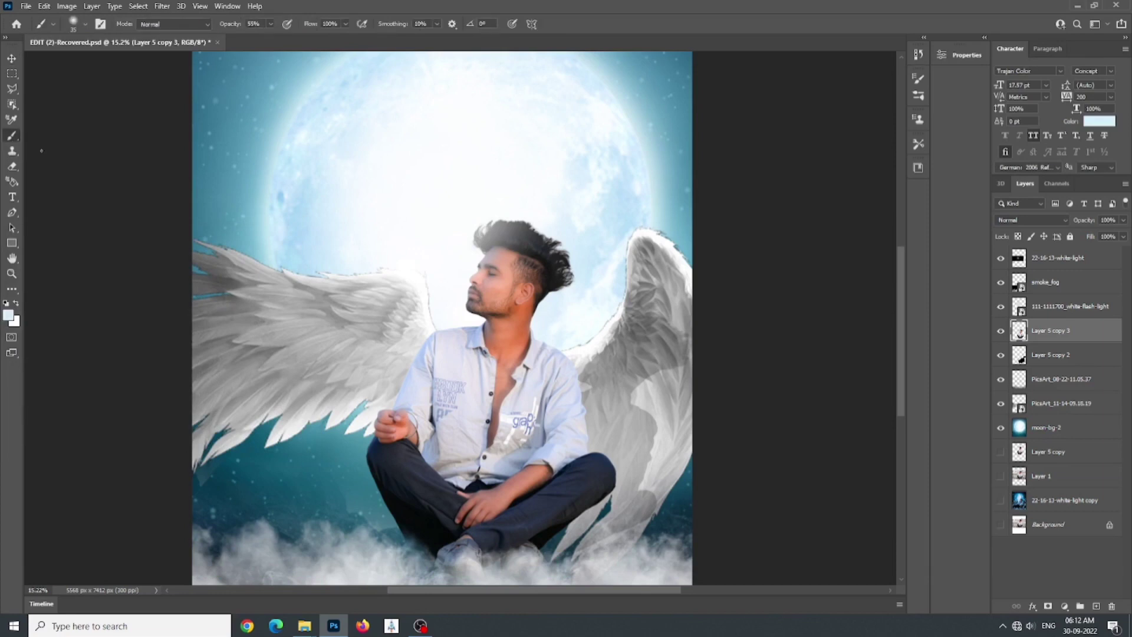
pyautogui.scroll(5, 546, 303)
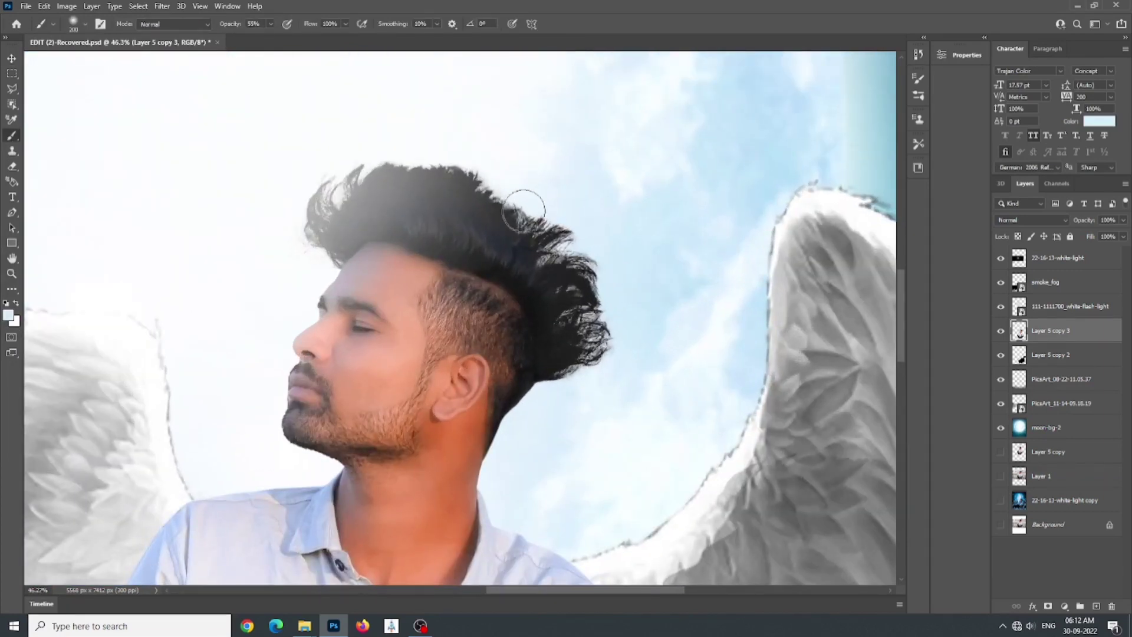
pyautogui.press(']')
pyautogui.press(']')
pyautogui.press(']')
pyautogui.press(']')
pyautogui.press(']')
pyautogui.press(']')
pyautogui.press(']')
pyautogui.press(']')
pyautogui.press(']')
pyautogui.press(']')
pyautogui.click(270, 25)
pyautogui.moveTo(257, 39); pyautogui.dragTo(256, 39)
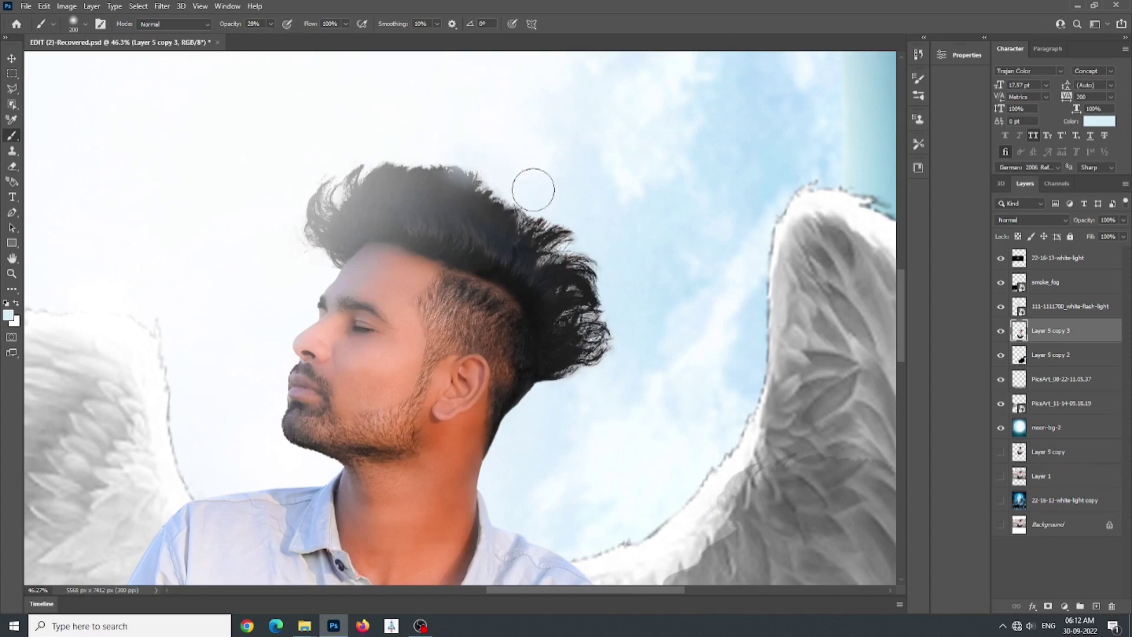
pyautogui.press(']')
pyautogui.press(']')
pyautogui.press(']')
pyautogui.press(']')
pyautogui.press(']')
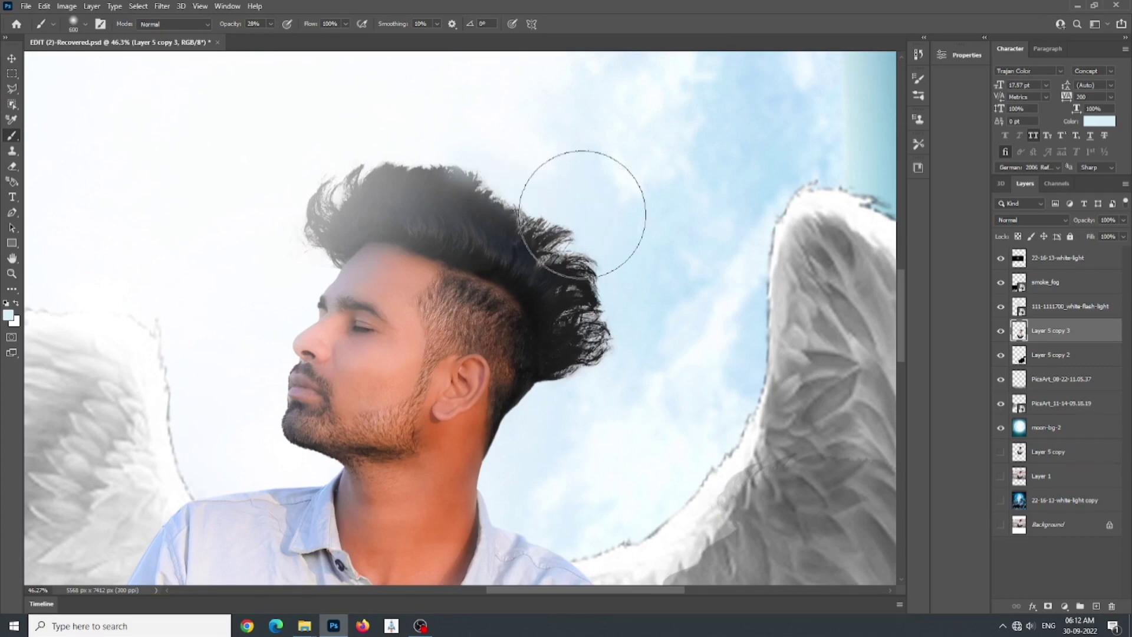
pyautogui.click(270, 25)
pyautogui.moveTo(269, 38); pyautogui.dragTo(267, 41)
# Step: Paint a pale blue glow over the back edge of the man's hair and neck, reducing the brush size to 400
pyautogui.moveTo(549, 186); pyautogui.dragTo(652, 346)
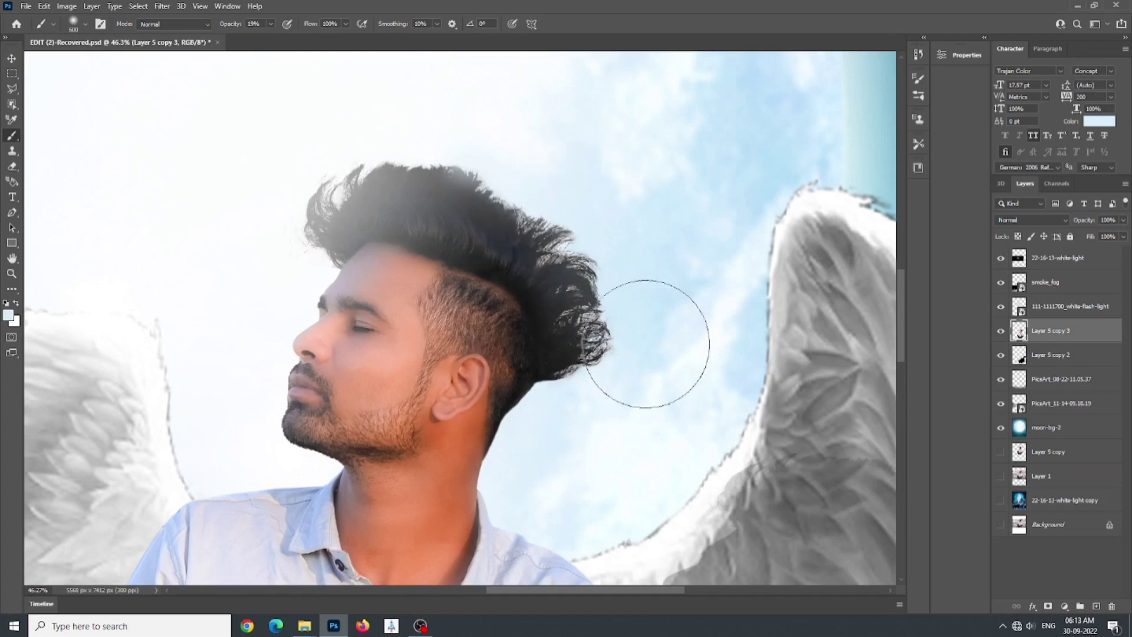
pyautogui.moveTo(625, 159); pyautogui.dragTo(638, 399)
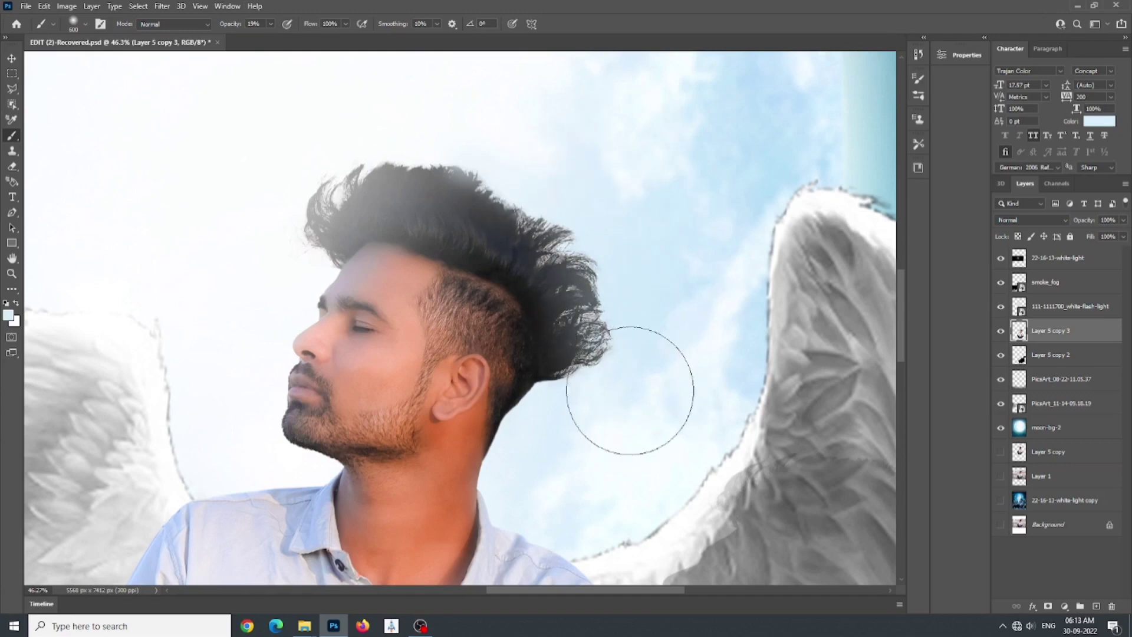
pyautogui.press('[')
pyautogui.press('[')
pyautogui.moveTo(522, 522)
pyautogui.mouseDown()
pyautogui.moveTo(644, 436)
pyautogui.moveTo(605, 362)
pyautogui.moveTo(544, 415)
pyautogui.moveTo(541, 471)
pyautogui.moveTo(597, 476)
pyautogui.moveTo(617, 407)
pyautogui.moveTo(611, 293)
pyautogui.moveTo(593, 223)
pyautogui.moveTo(559, 212)
pyautogui.moveTo(597, 306)
pyautogui.moveTo(607, 305)
pyautogui.moveTo(559, 201)
pyautogui.moveTo(533, 181)
pyautogui.moveTo(501, 190)
pyautogui.moveTo(610, 257)
pyautogui.mouseUp()
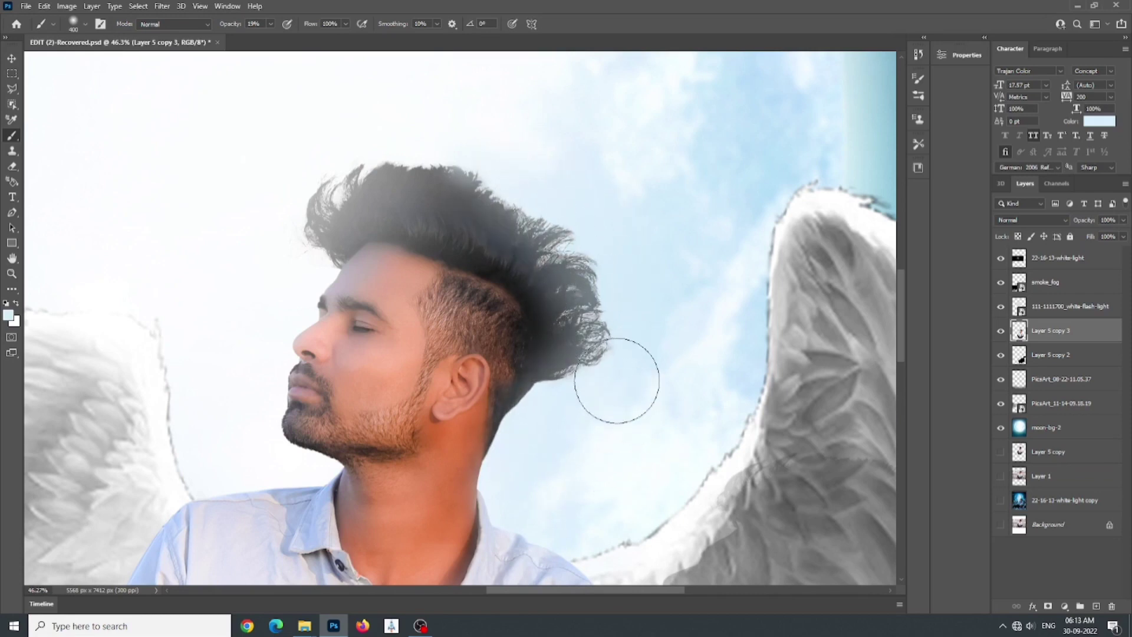
# Step: Brush the pale blue rim light along the man's shirt shoulders, outer sleeve and bent knee
pyautogui.scroll(-3, 614, 379)
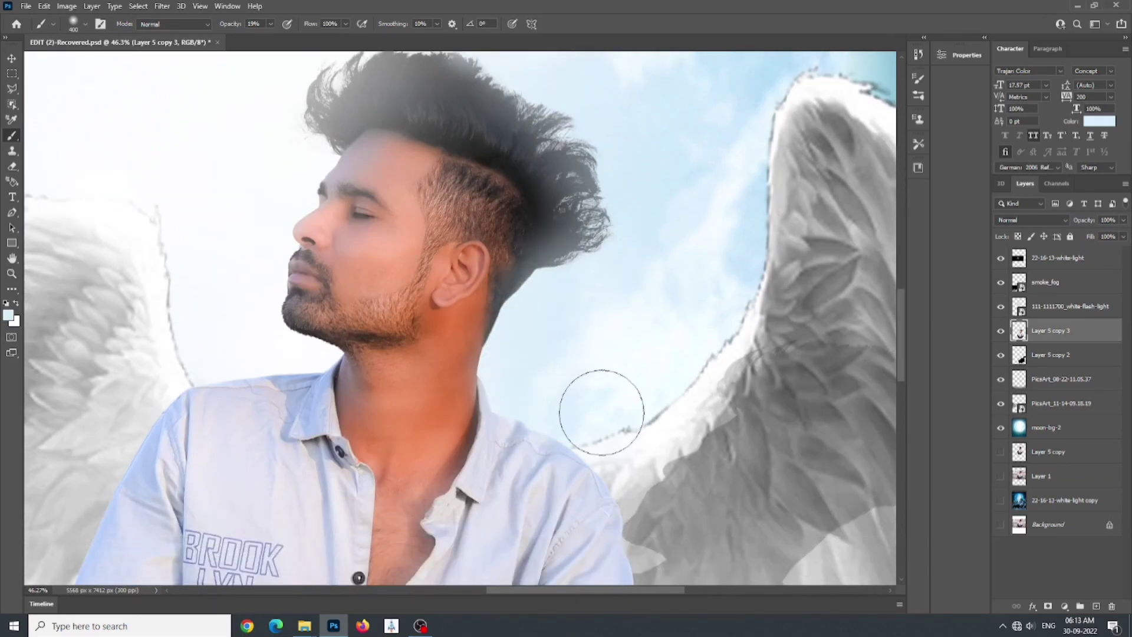
pyautogui.scroll(-4, 596, 379)
pyautogui.moveTo(264, 229)
pyautogui.mouseDown()
pyautogui.moveTo(179, 249)
pyautogui.moveTo(125, 293)
pyautogui.moveTo(74, 436)
pyautogui.moveTo(175, 260)
pyautogui.mouseUp()
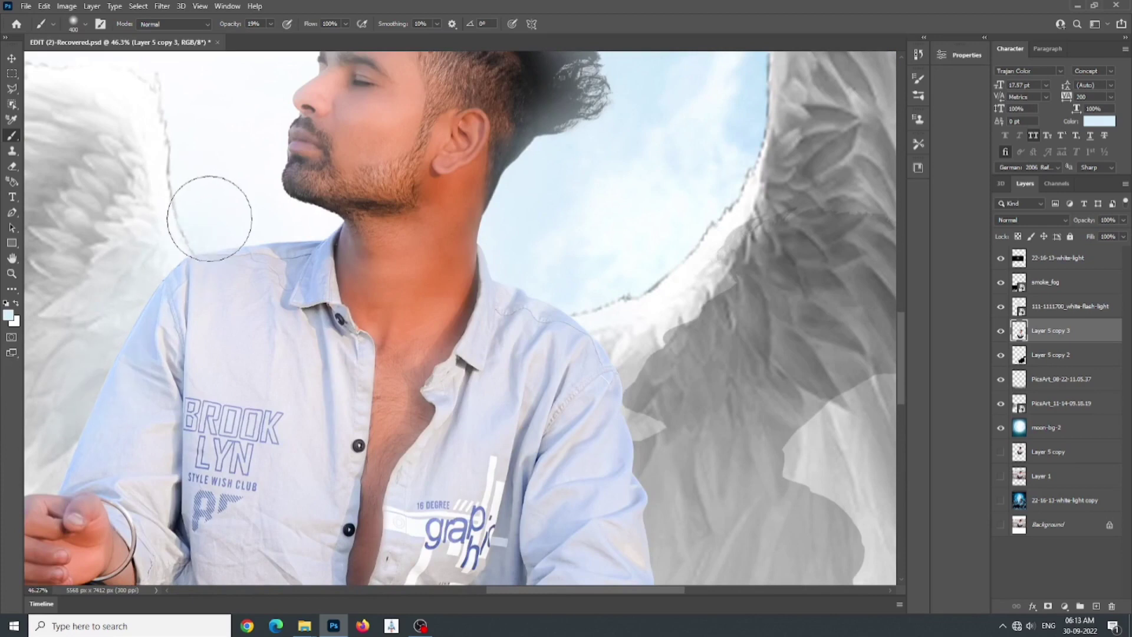
pyautogui.scroll(-1, 529, 257)
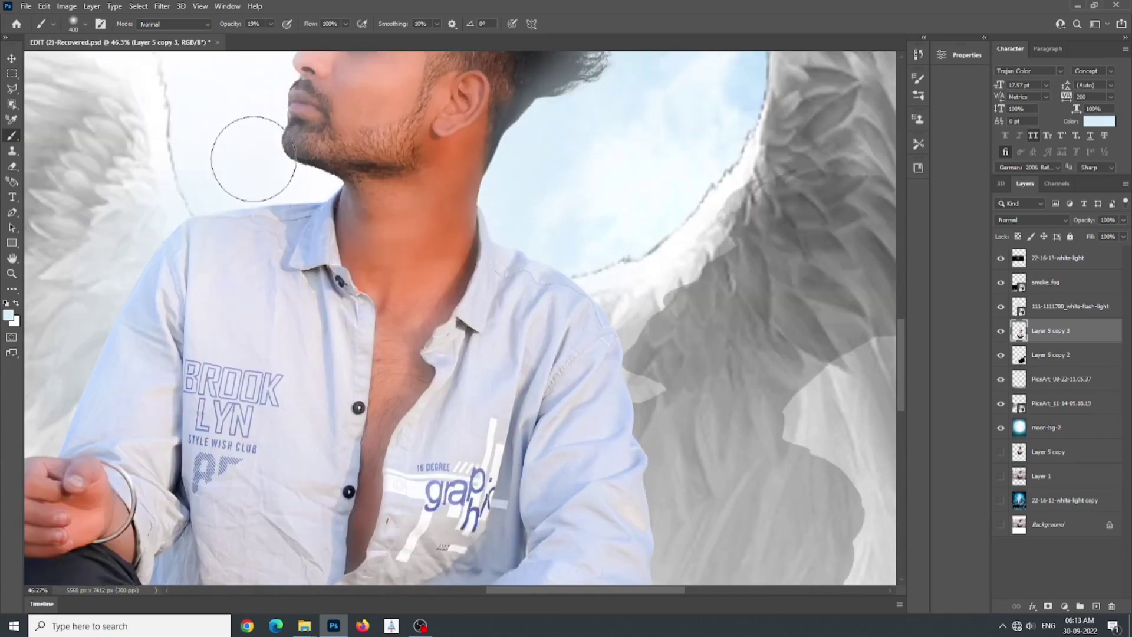
pyautogui.scroll(-3, 501, 254)
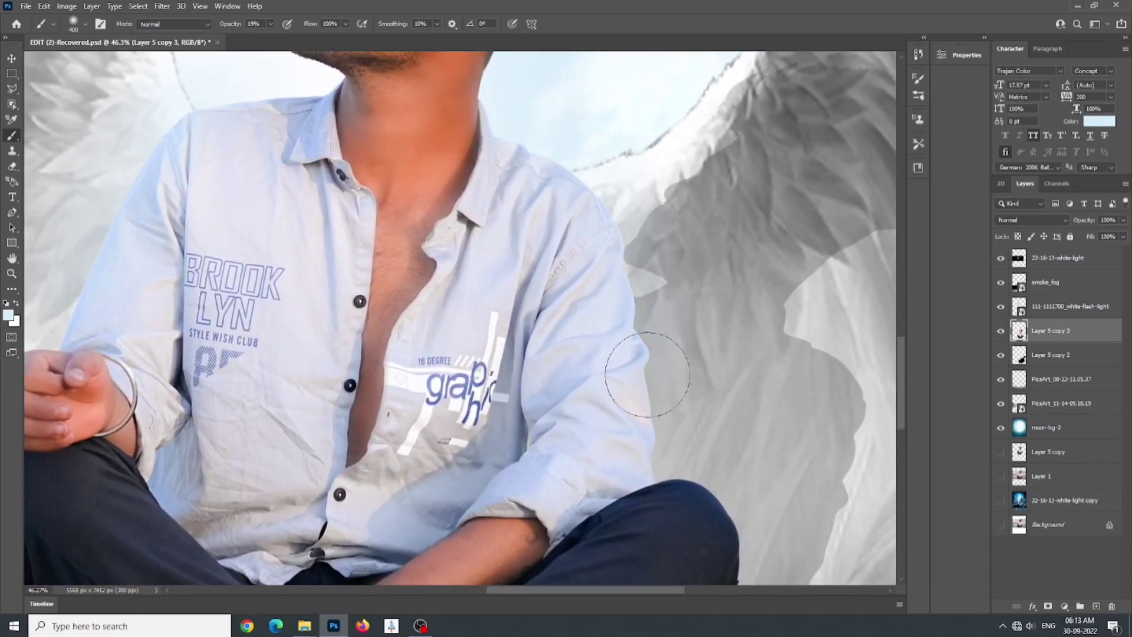
pyautogui.moveTo(665, 448); pyautogui.dragTo(591, 175)
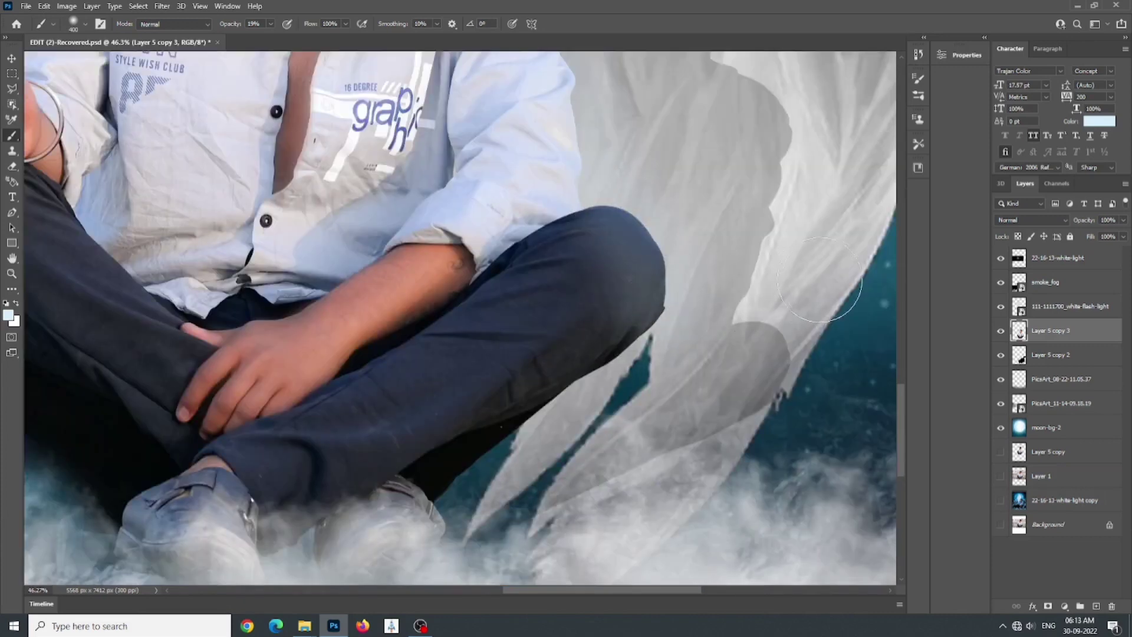
# Step: Examine the painted rim light from the legs up to the hair and in the full composite
pyautogui.scroll(-3, 831, 292)
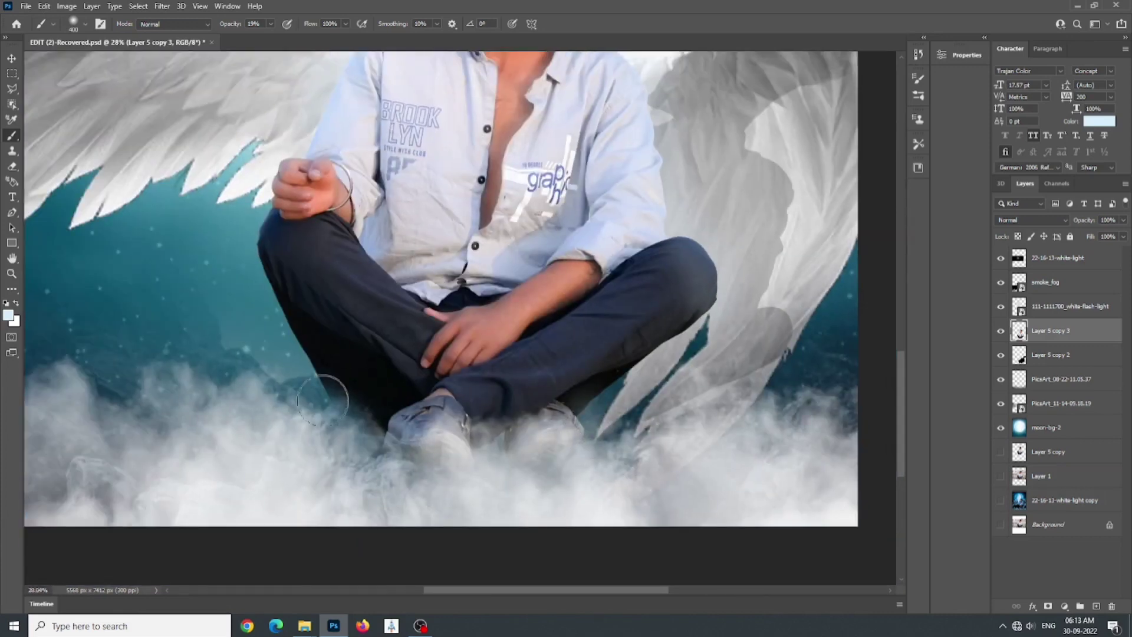
pyautogui.scroll(-2, 258, 232)
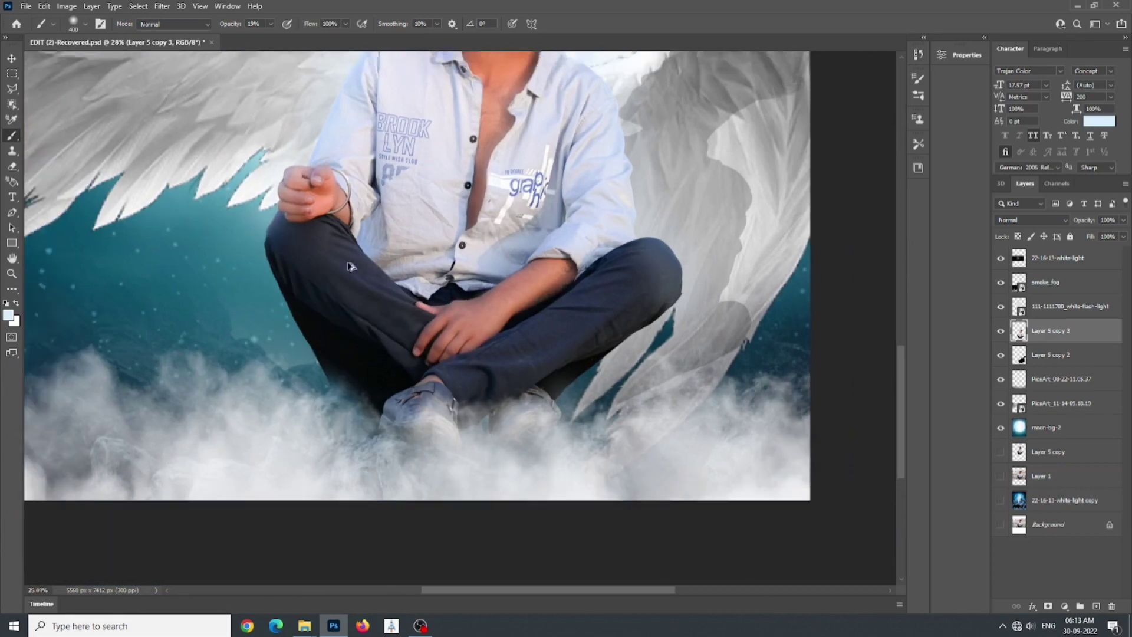
pyautogui.scroll(4, 472, 202)
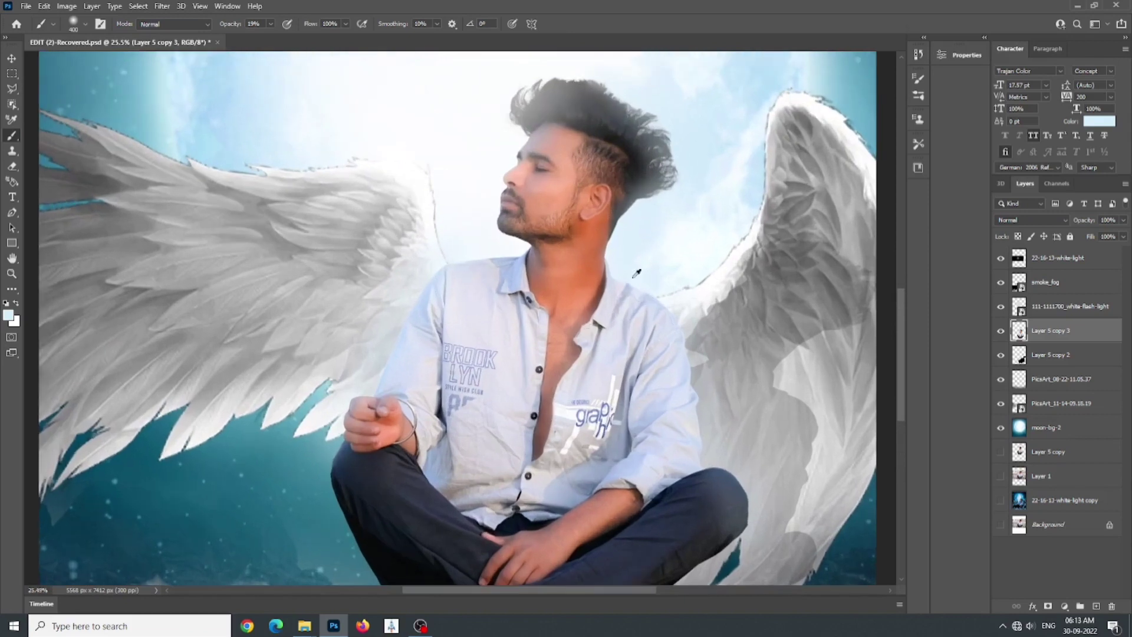
pyautogui.scroll(-2, 649, 328)
pyautogui.scroll(-2, 619, 263)
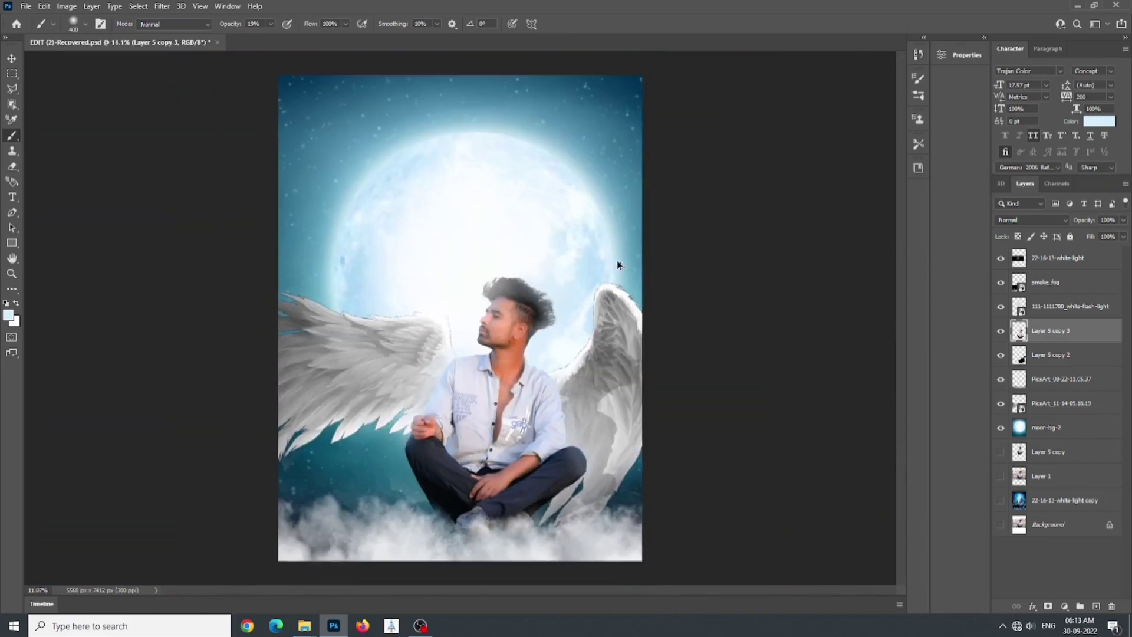
pyautogui.scroll(1, 572, 299)
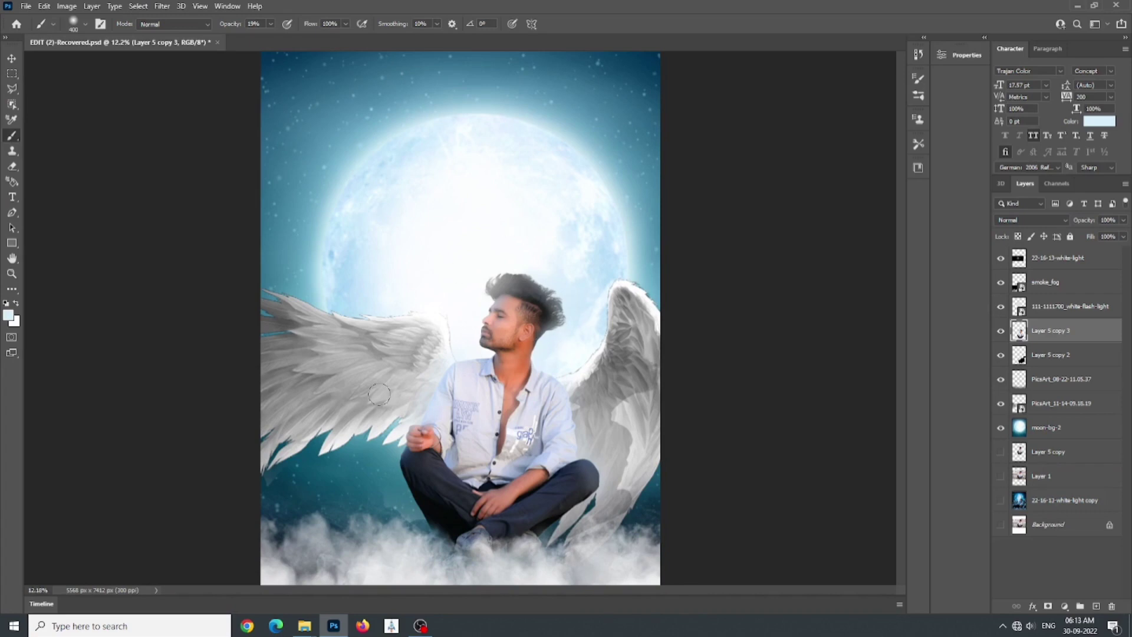
pyautogui.click(12, 59)
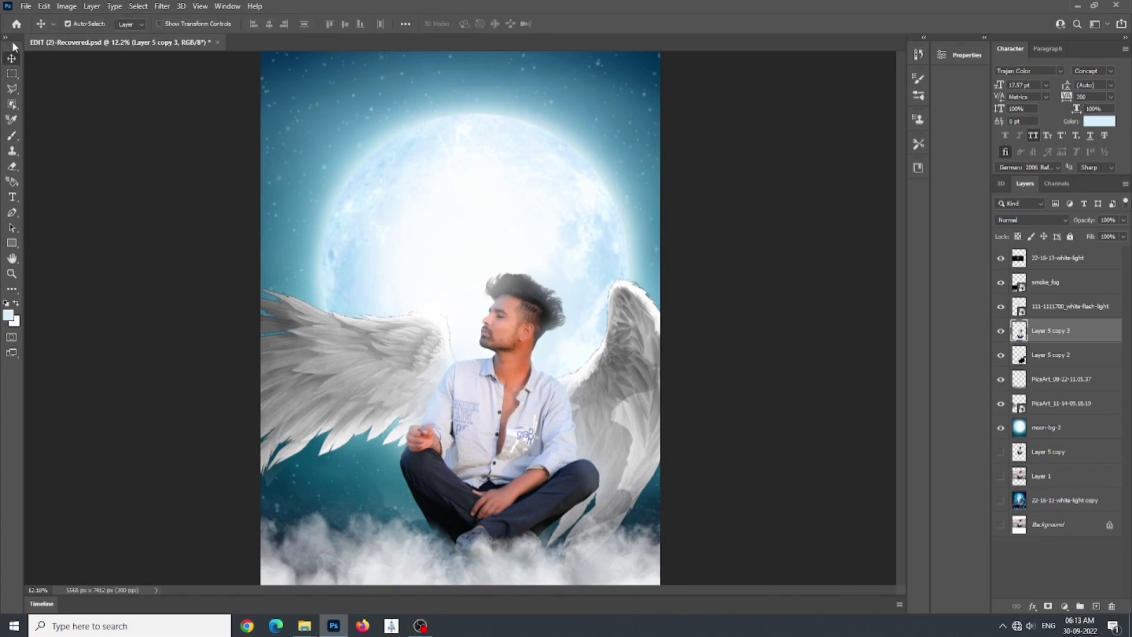
pyautogui.moveTo(13, 43); pyautogui.dragTo(4, 90)
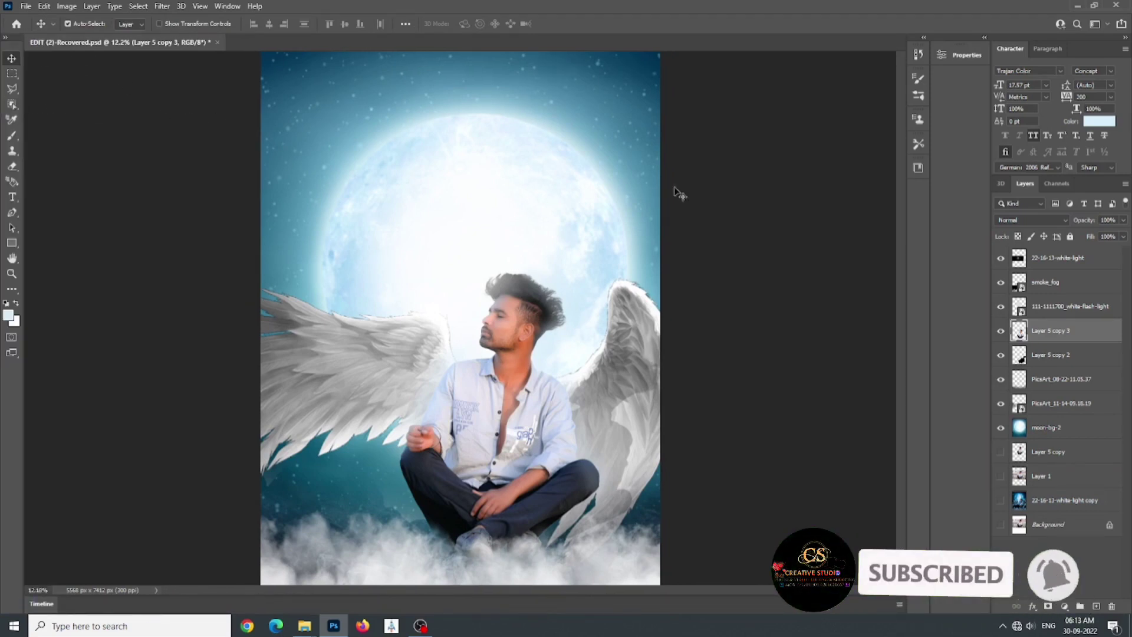
pyautogui.click(760, 194)
pyautogui.scroll(-1, 539, 325)
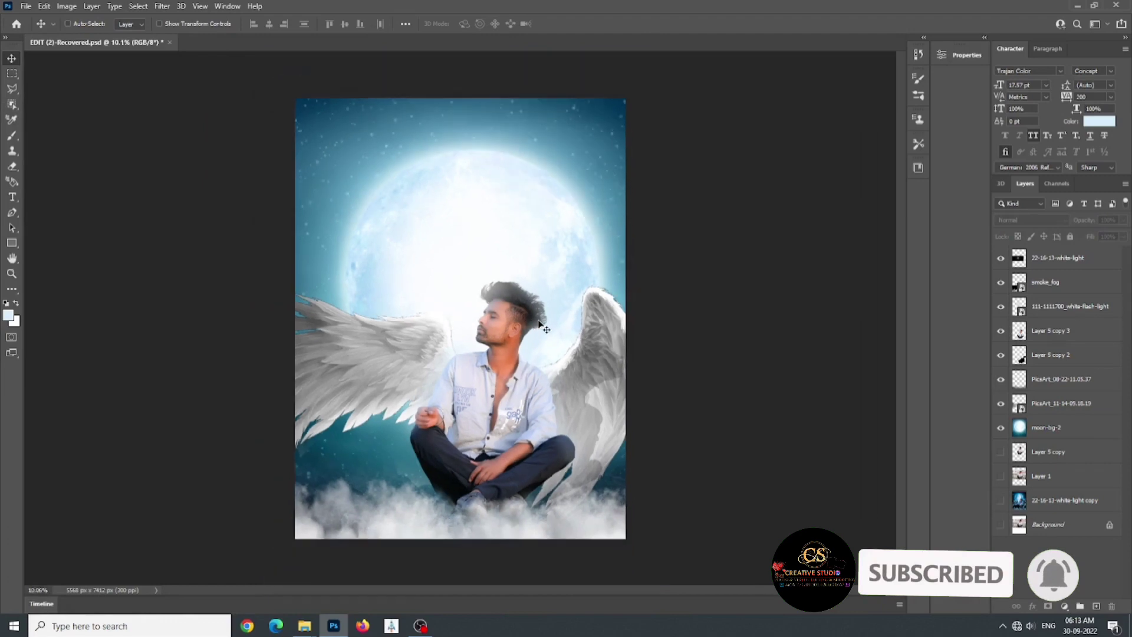
pyautogui.scroll(1, 539, 325)
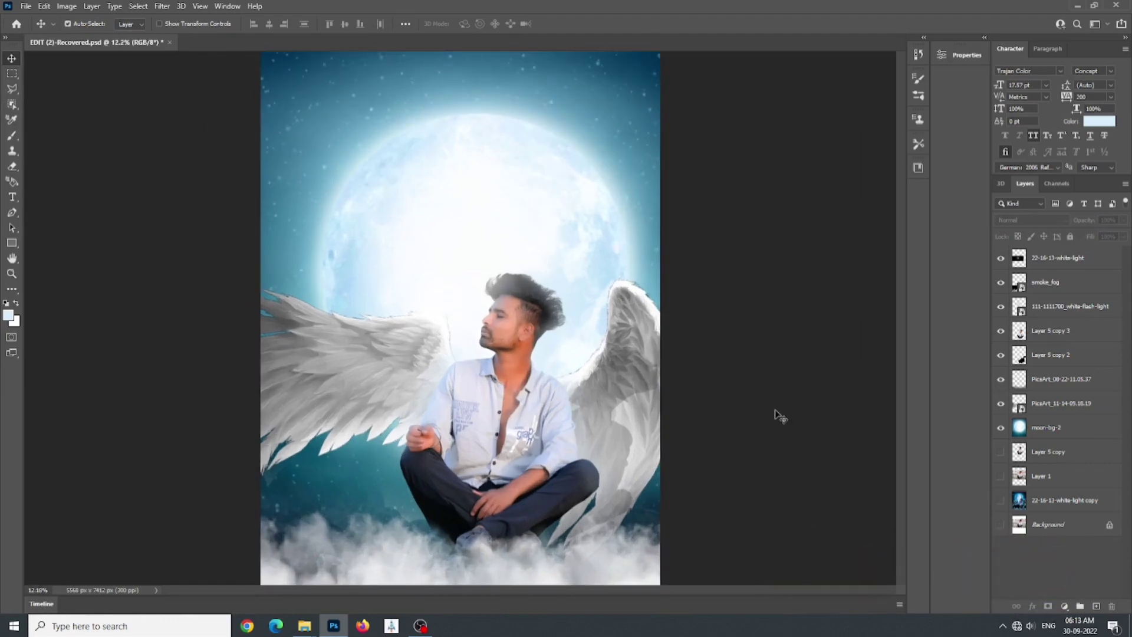
# Step: Shift the shadow on Layer 5 copy 2, scale it to 82.72% and rotate it about 7.9° behind the man
pyautogui.click(1036, 357)
pyautogui.hotkey('ctrl', 't')
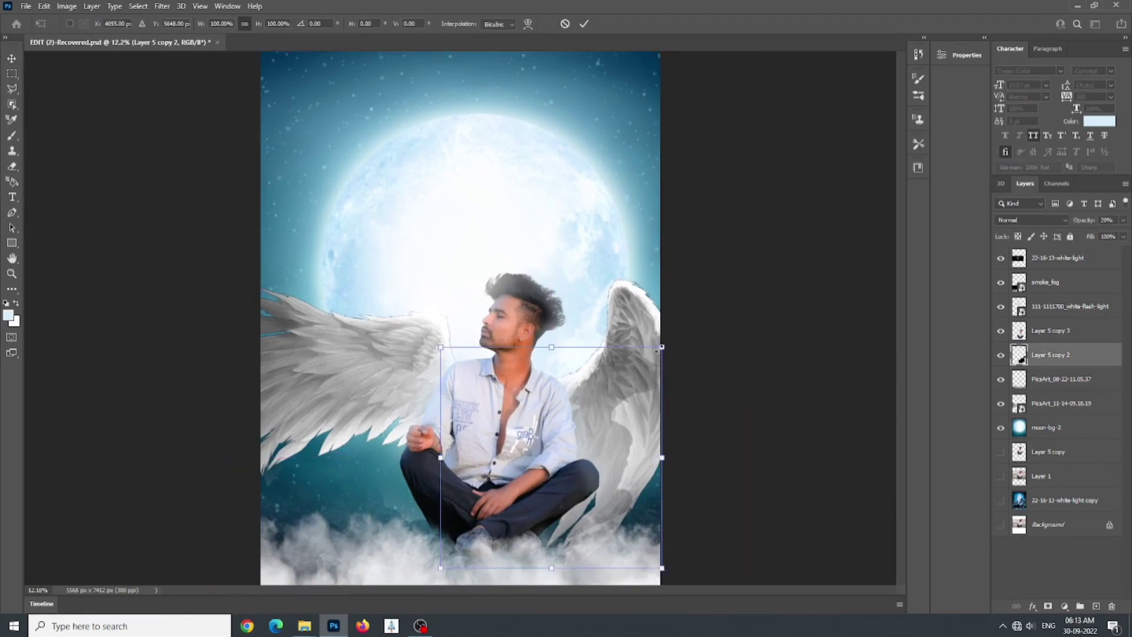
pyautogui.moveTo(604, 426)
pyautogui.mouseDown()
pyautogui.moveTo(602, 400)
pyautogui.moveTo(612, 433)
pyautogui.mouseUp()
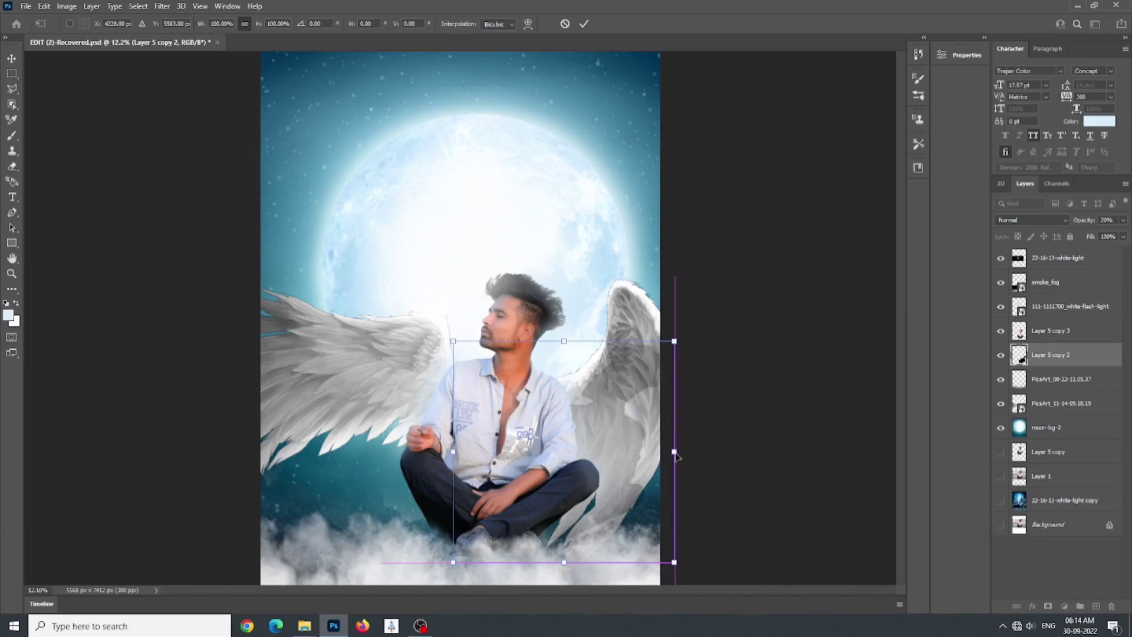
pyautogui.moveTo(674, 453); pyautogui.dragTo(637, 433)
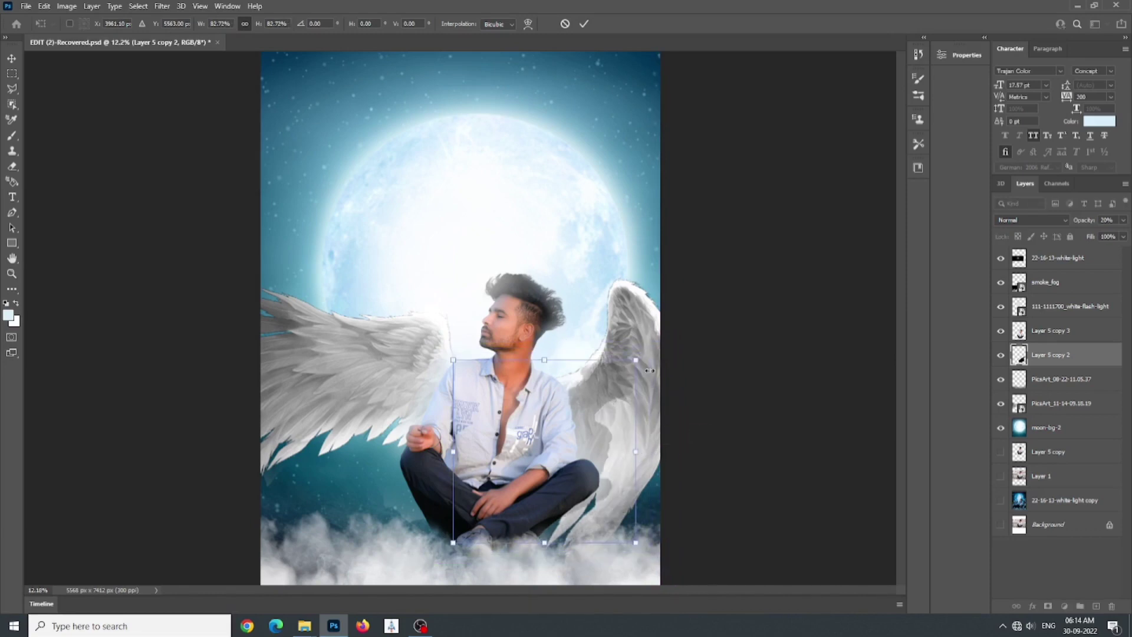
pyautogui.moveTo(644, 340); pyautogui.dragTo(678, 336)
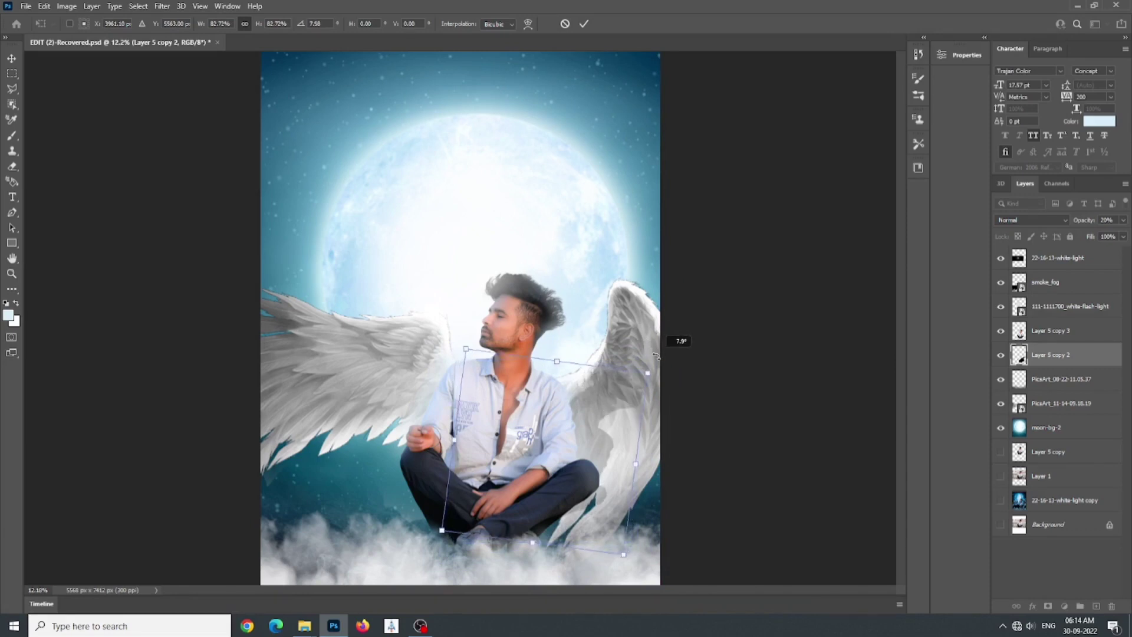
pyautogui.click(584, 23)
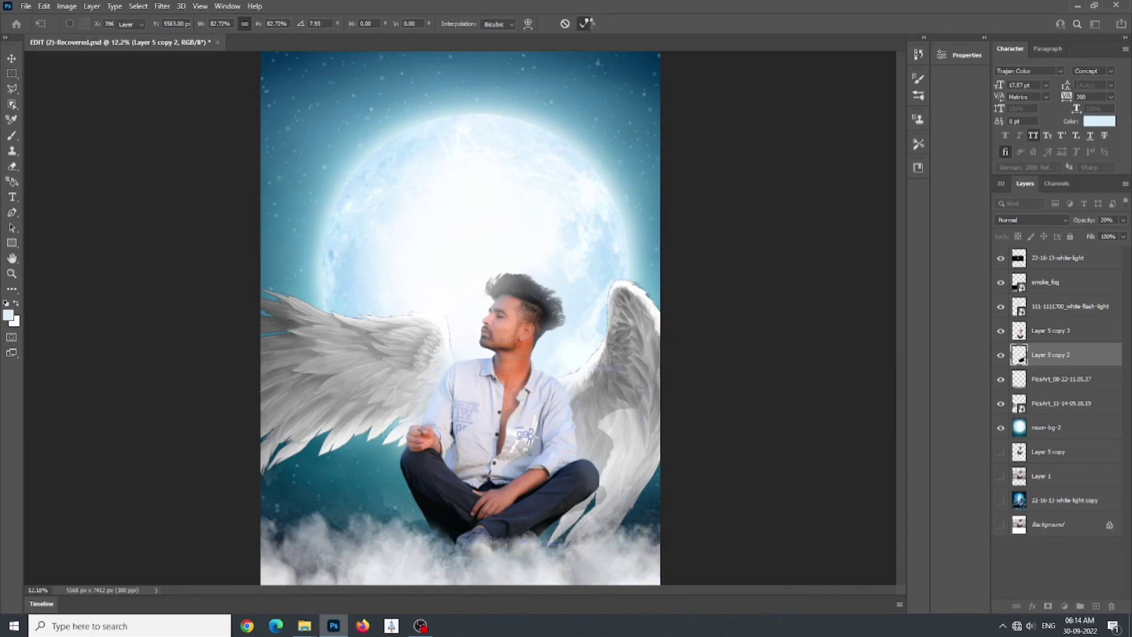
pyautogui.click(755, 329)
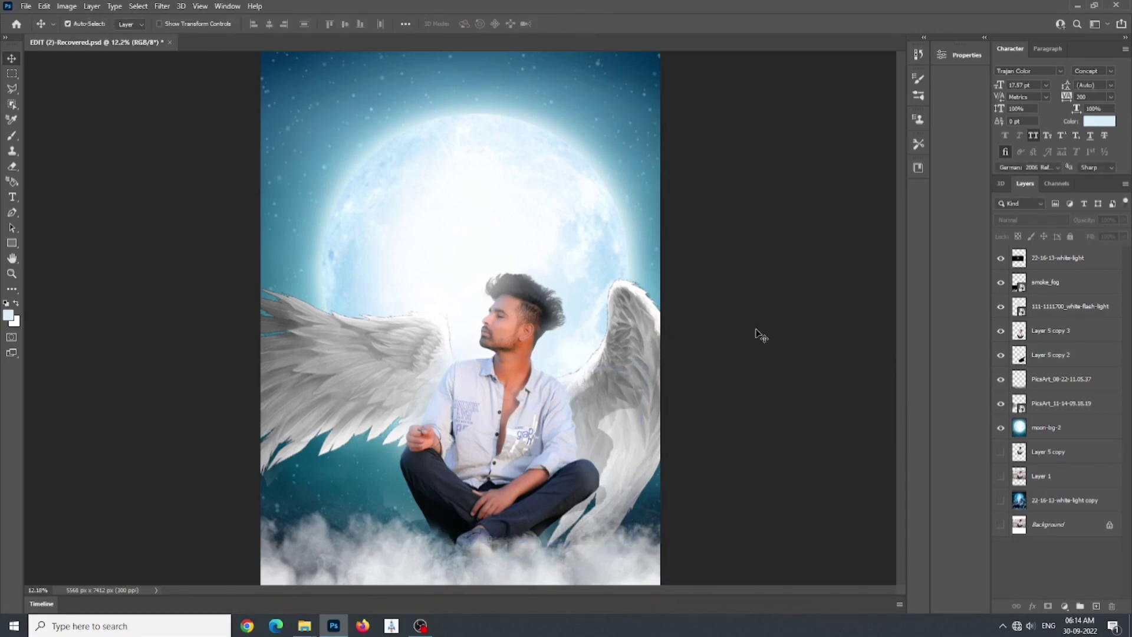
pyautogui.scroll(4, 464, 500)
pyautogui.scroll(-4, 541, 399)
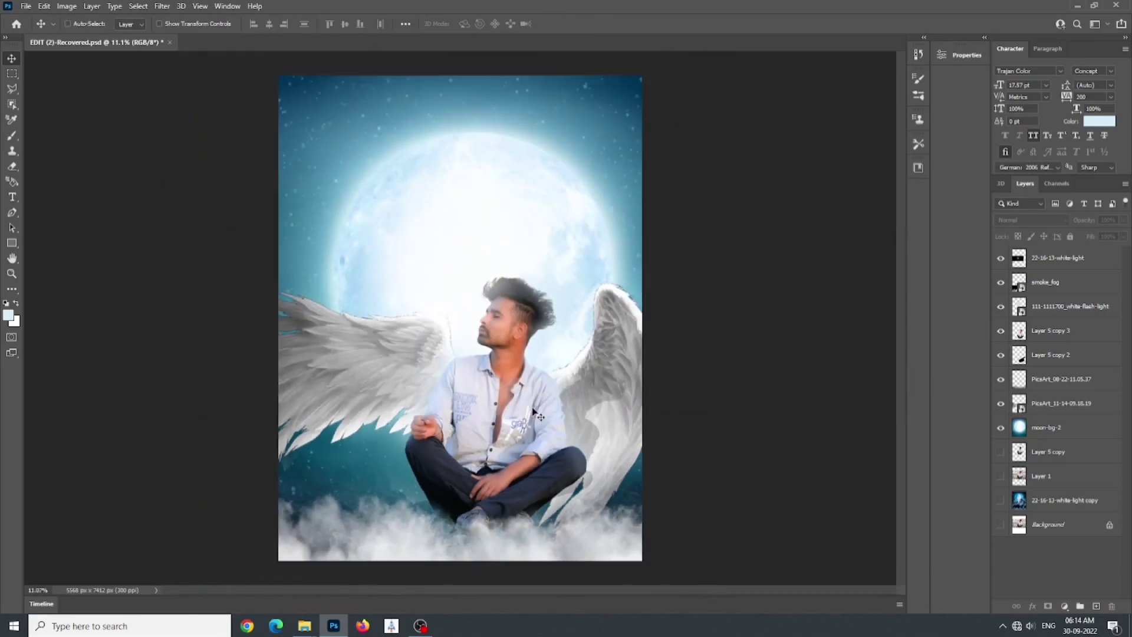
# Step: Duplicate all visible layers from 22-16-13-white-light down to moon-bg-2 and merge the copies into one layer
pyautogui.scroll(-1, 621, 376)
pyautogui.keyDown('ctrl'); pyautogui.click(1075, 264); pyautogui.keyUp('ctrl')
pyautogui.keyDown('shift'); pyautogui.click(1050, 435); pyautogui.keyUp('shift')
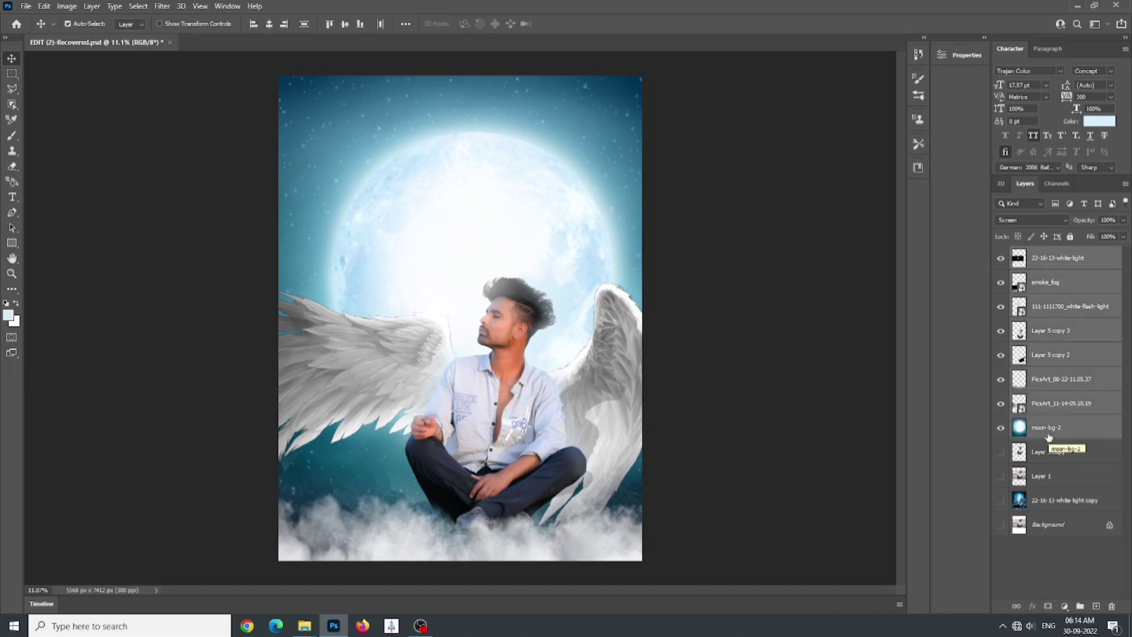
pyautogui.hotkey('ctrl', 'j')
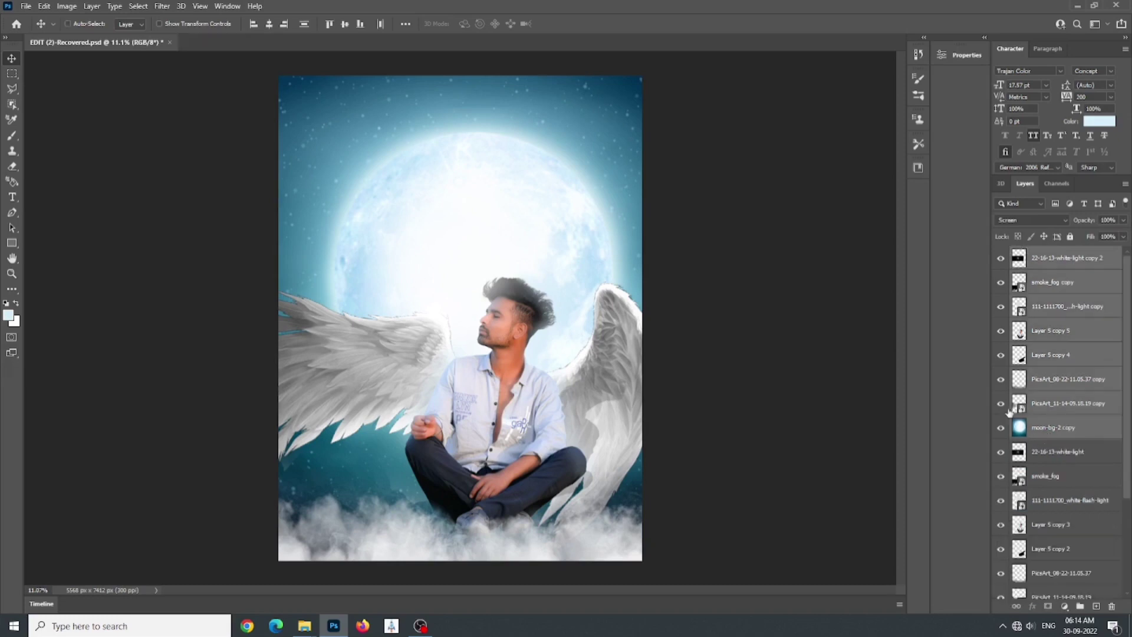
pyautogui.rightClick(1067, 367)
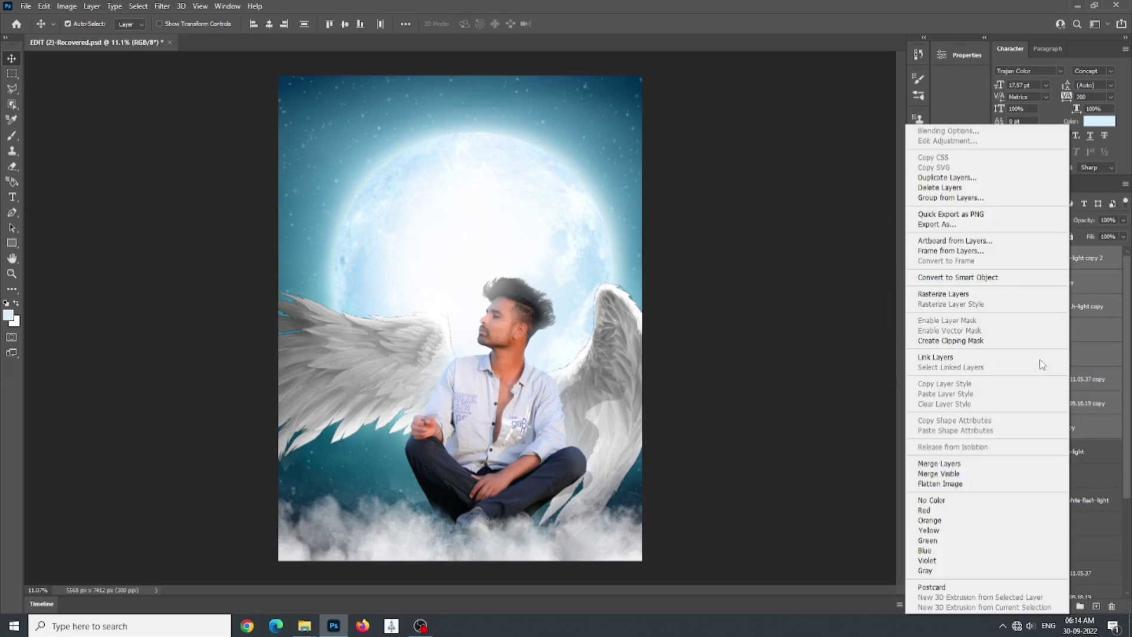
pyautogui.click(943, 463)
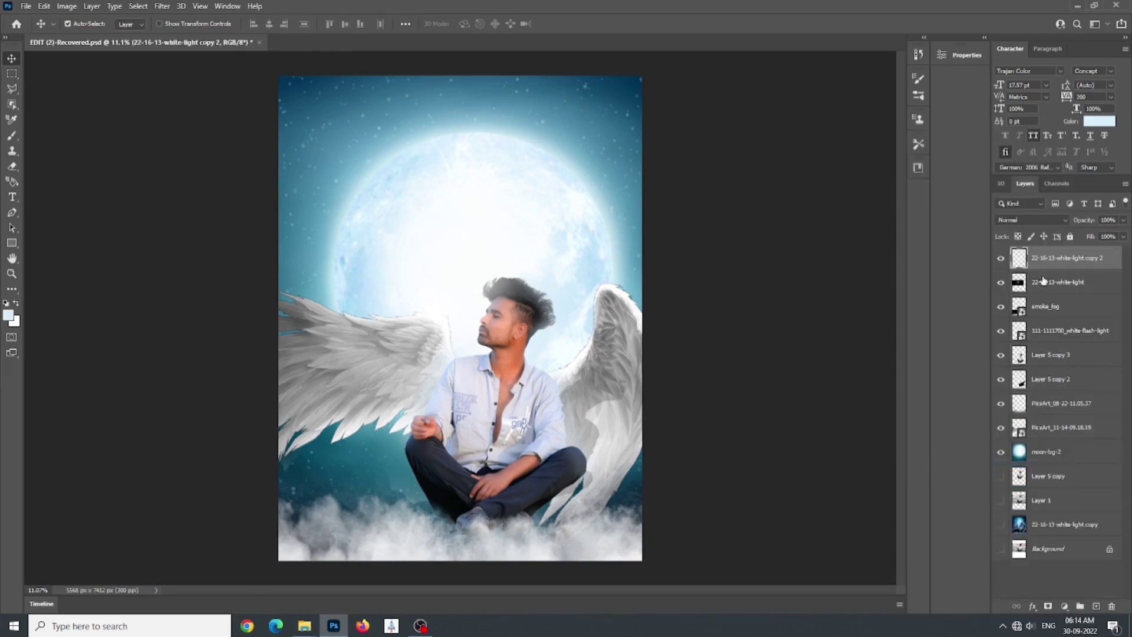
# Step: Apply the Color Efex Pro 4 Dark Contrasts filter to the merged layer, with Dark Detail Extractor at 80% and Saturation at -12%
pyautogui.click(160, 7)
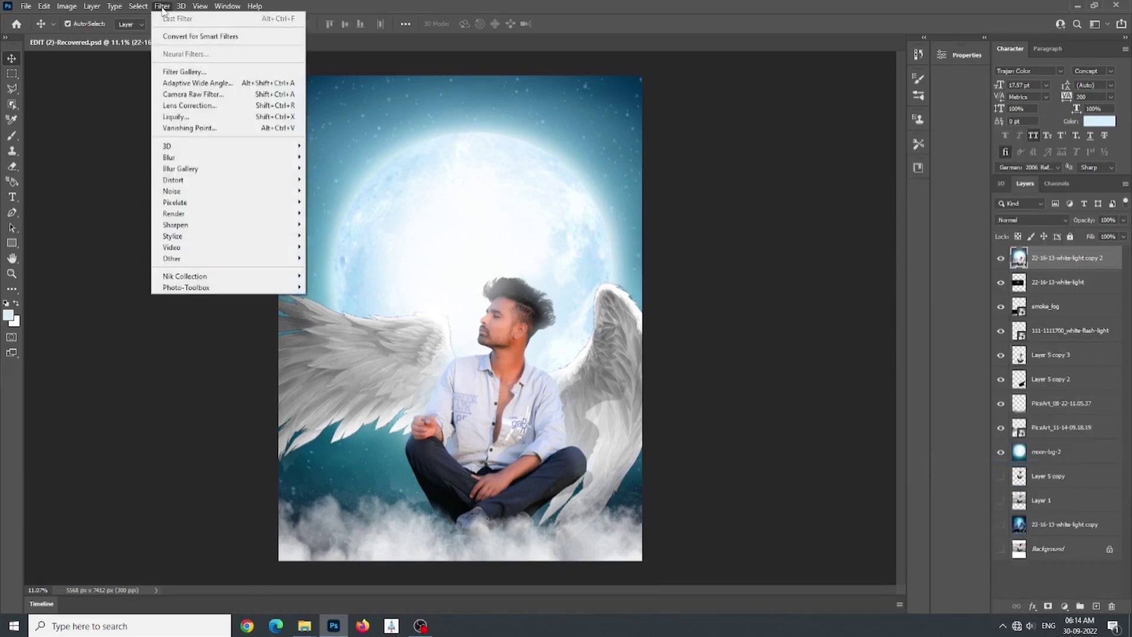
pyautogui.moveTo(177, 277)
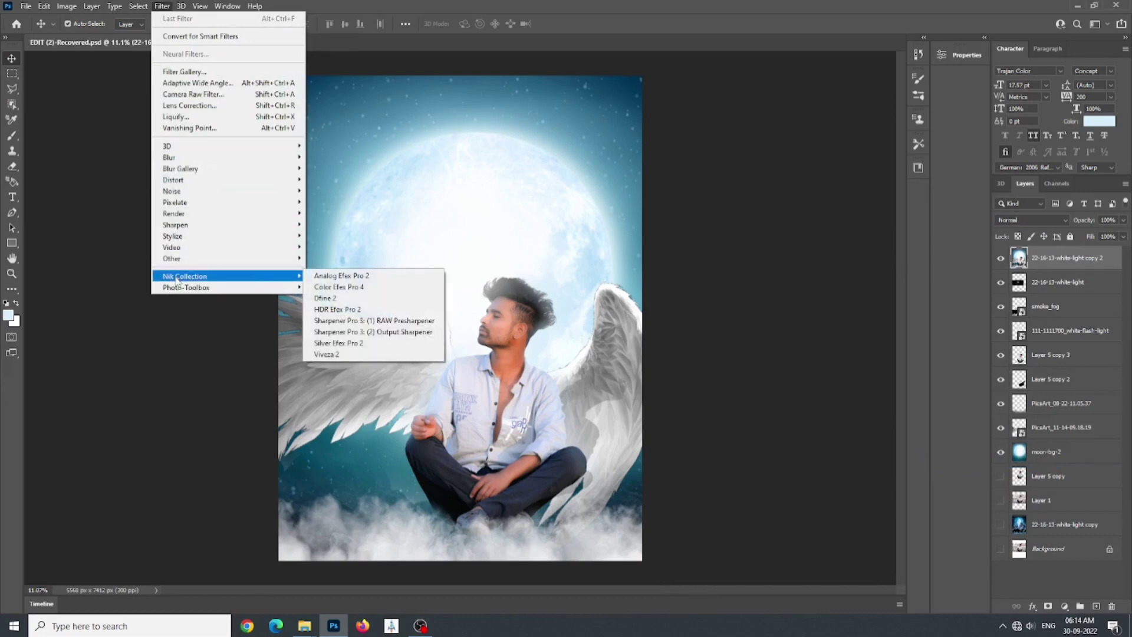
pyautogui.click(353, 291)
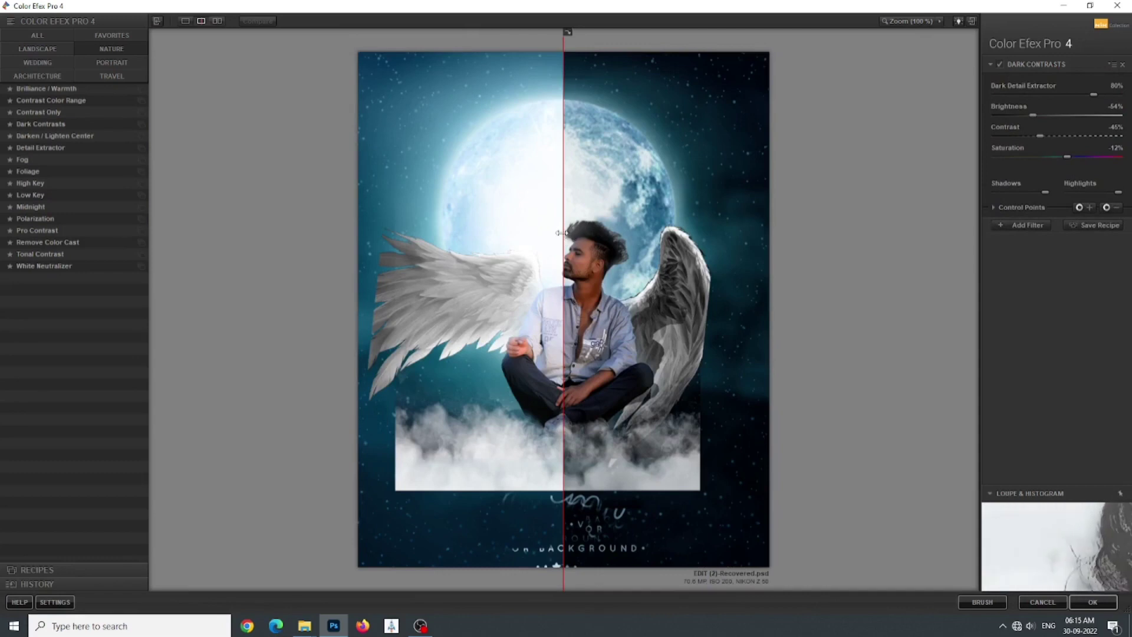
pyautogui.moveTo(564, 236); pyautogui.dragTo(263, 244)
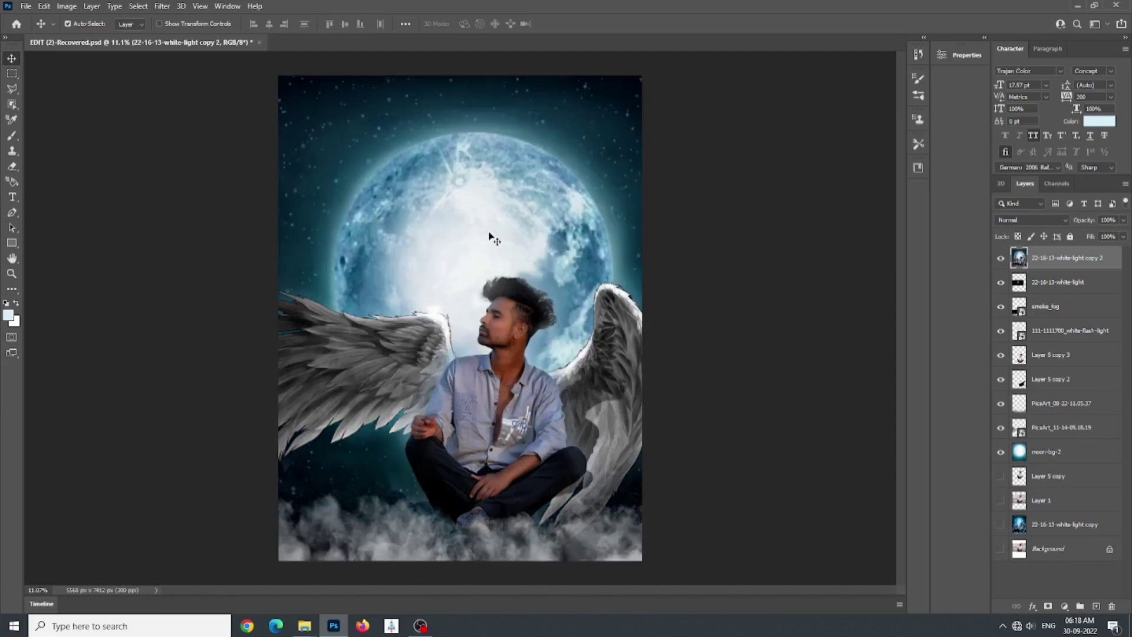
pyautogui.click(715, 351)
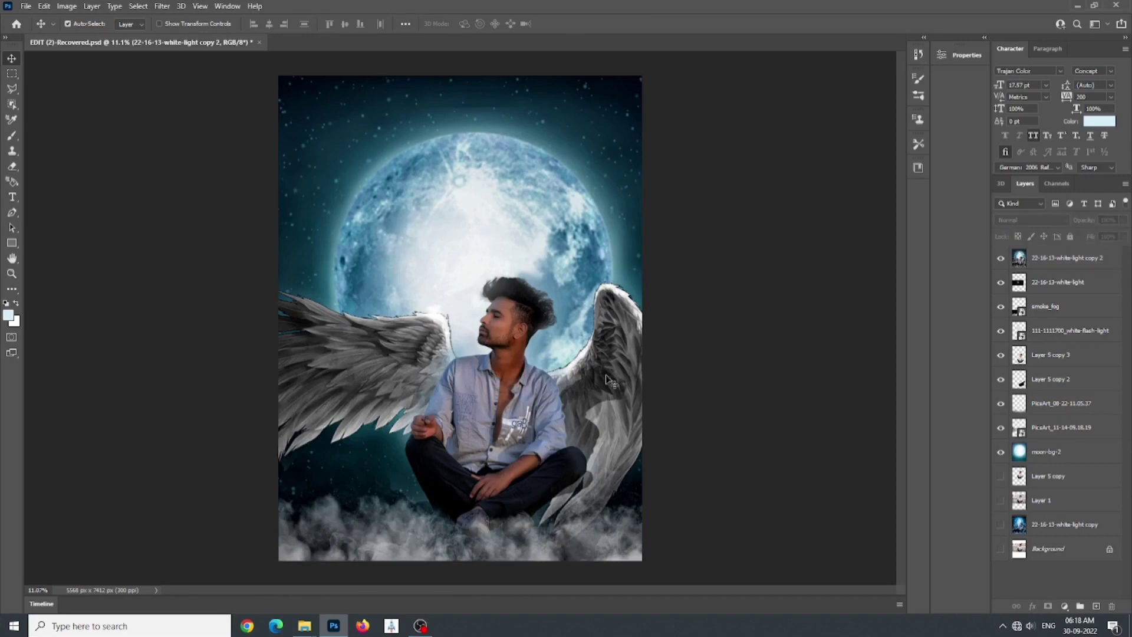
pyautogui.click(540, 381)
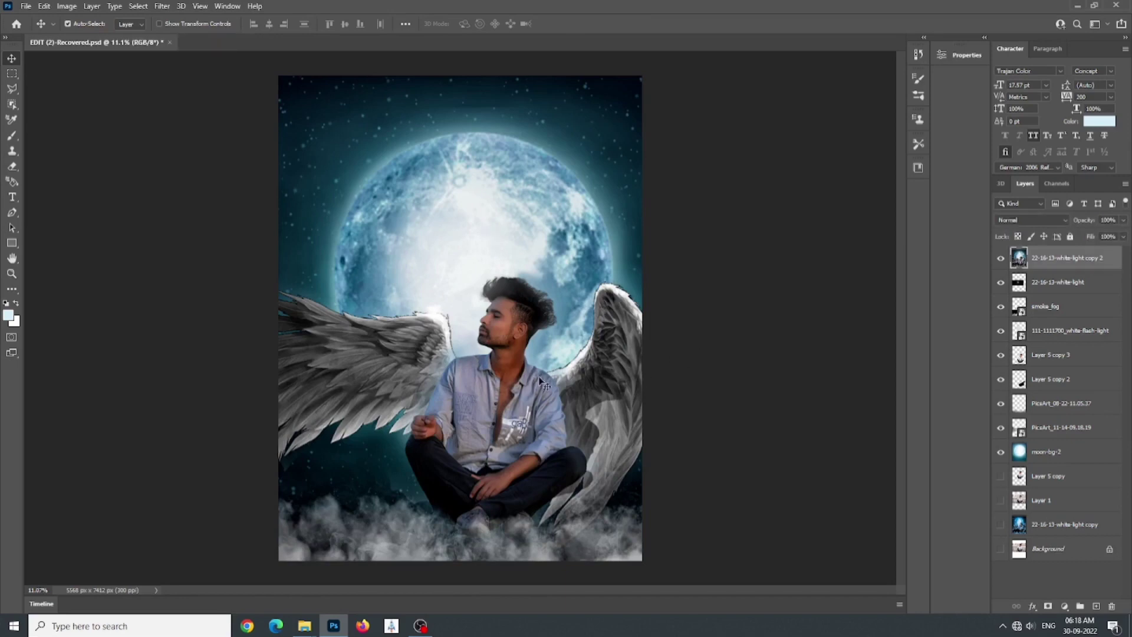
pyautogui.click(161, 6)
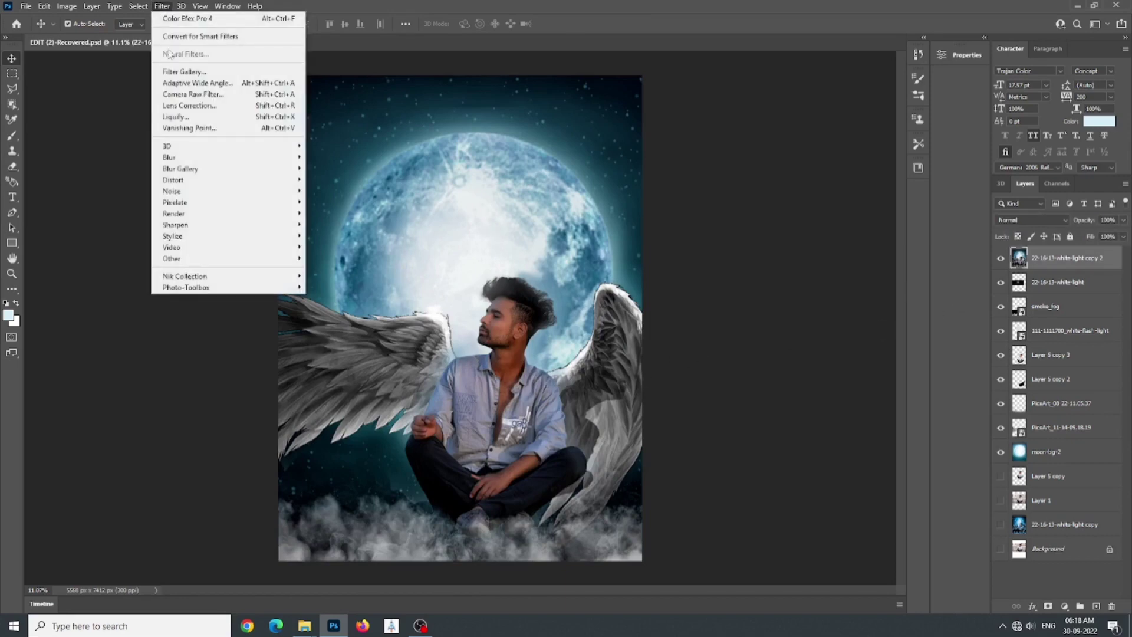
pyautogui.click(197, 95)
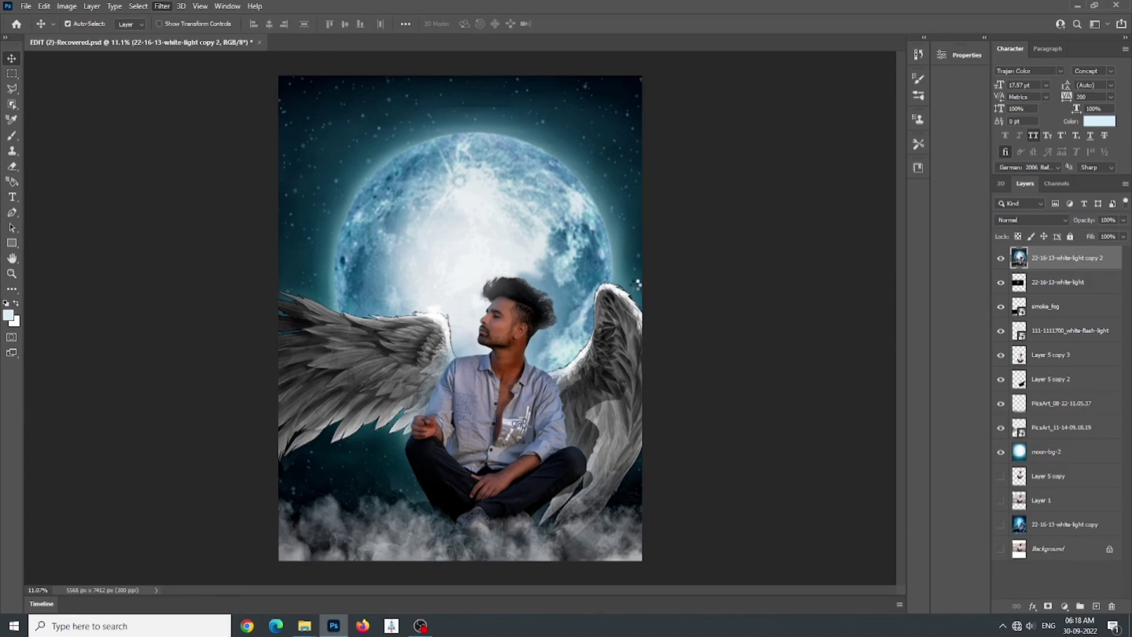
pyautogui.hotkey('ctrl', 'shift', 'a')
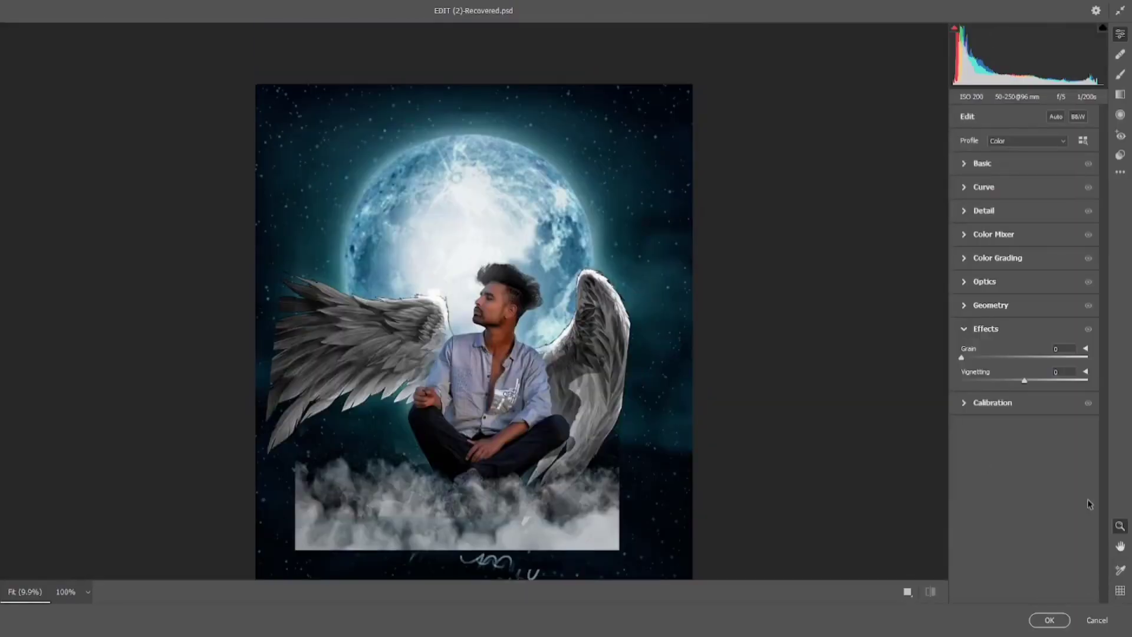
pyautogui.click(1096, 619)
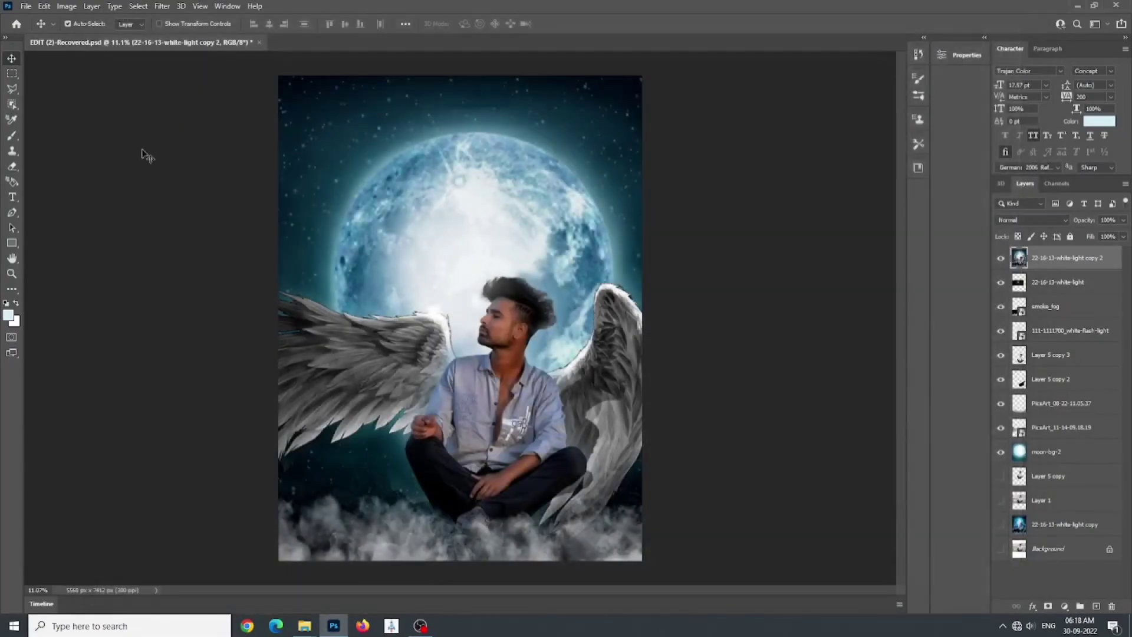
# Step: Crop thin strips off the upper and lower edges of the image, down to 5568 × 7286 px with cropped pixels deleted
pyautogui.click(12, 289)
pyautogui.rightClick(12, 288)
pyautogui.click(39, 302)
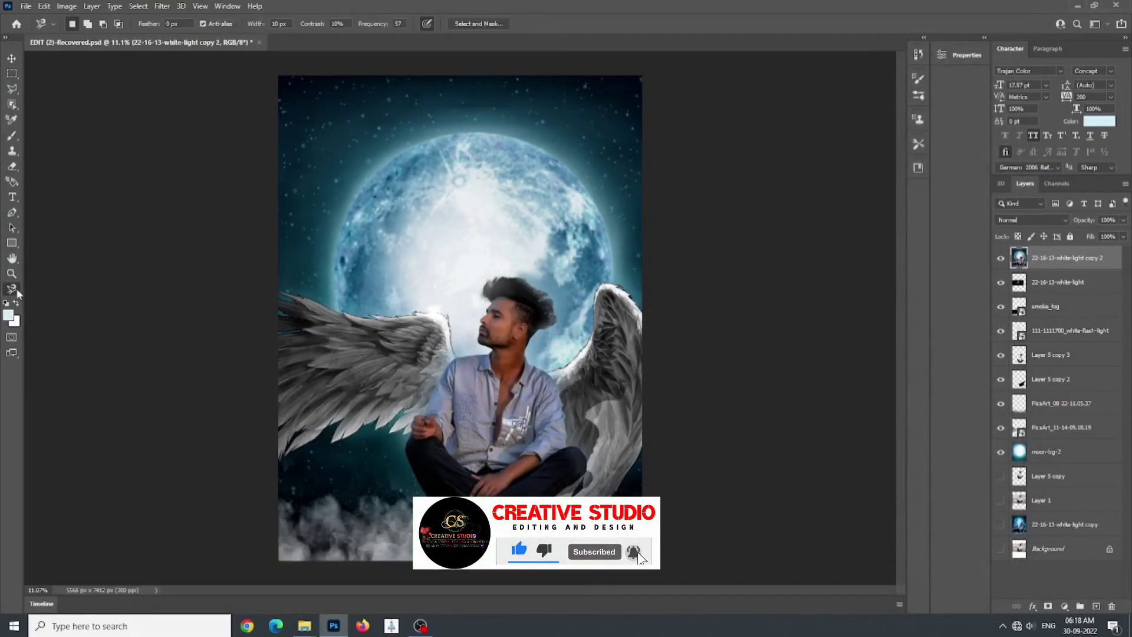
pyautogui.rightClick(11, 289)
pyautogui.click(46, 299)
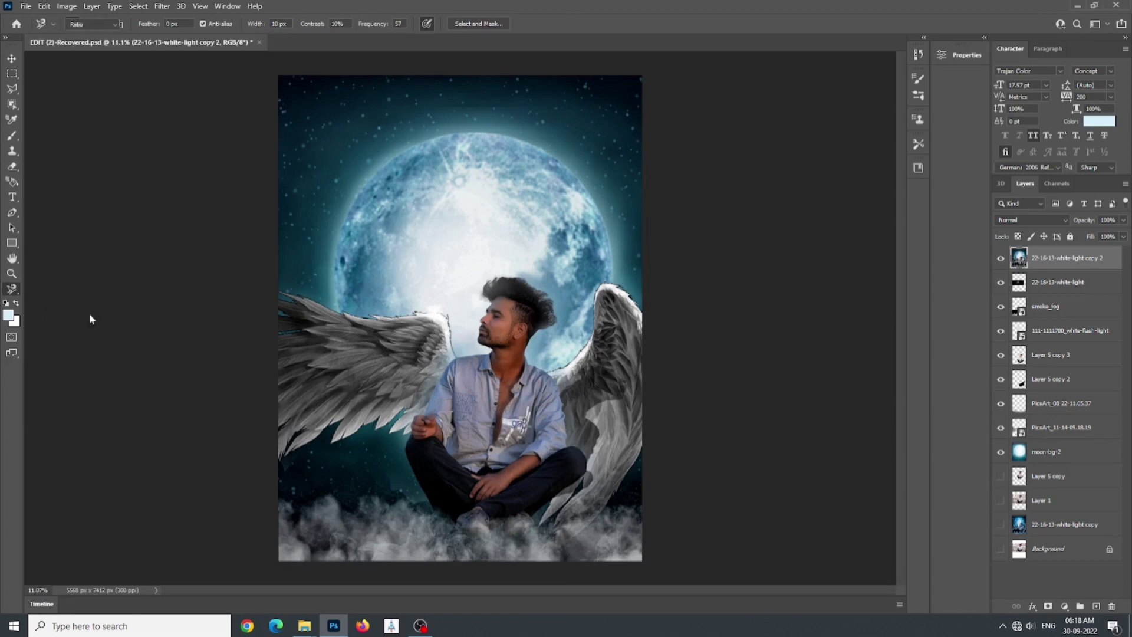
pyautogui.click(275, 325)
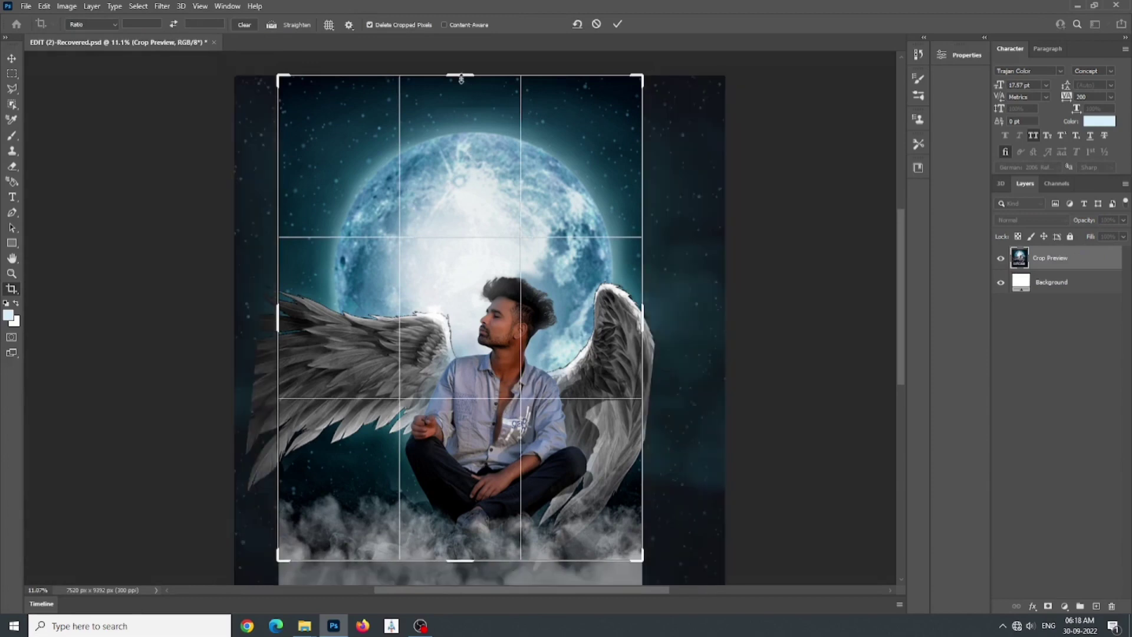
pyautogui.moveTo(461, 78); pyautogui.dragTo(461, 82)
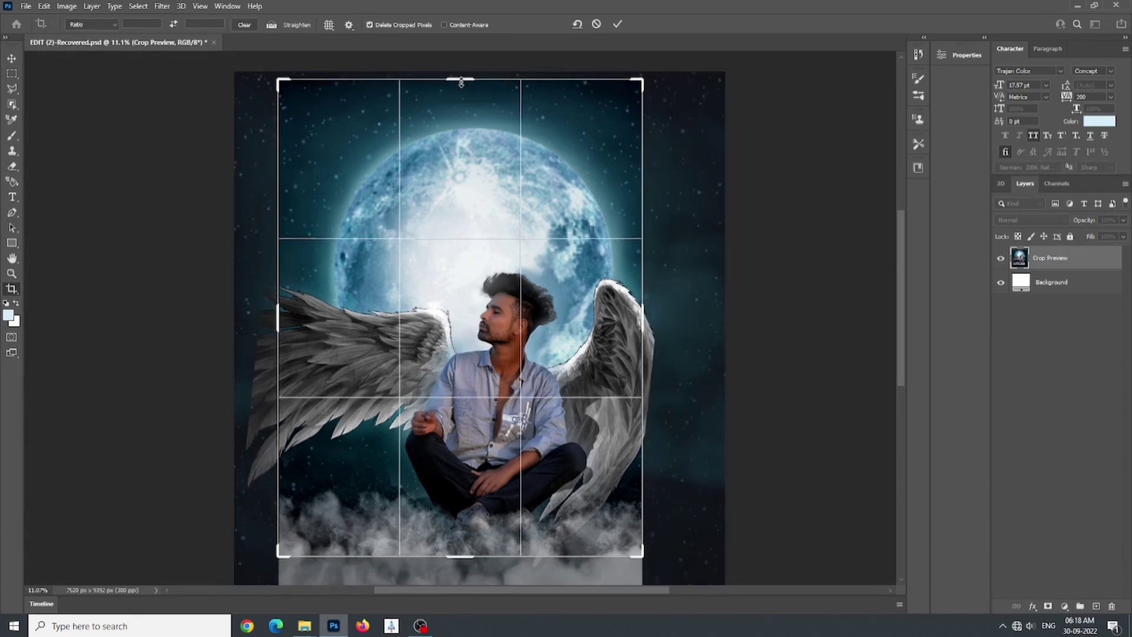
pyautogui.click(617, 24)
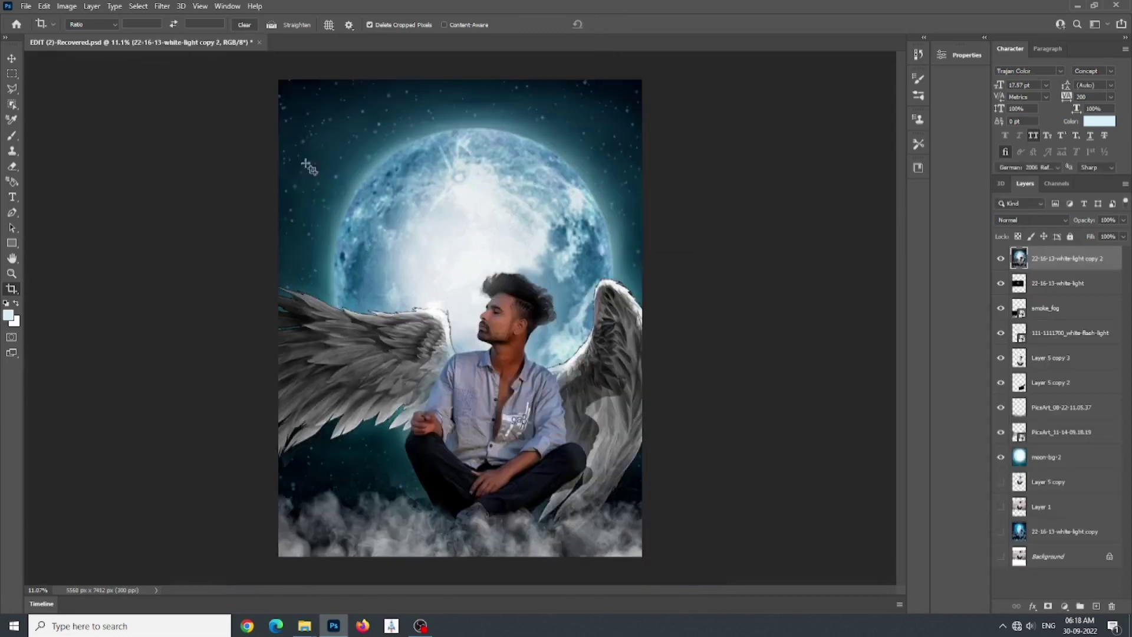
pyautogui.press('v')
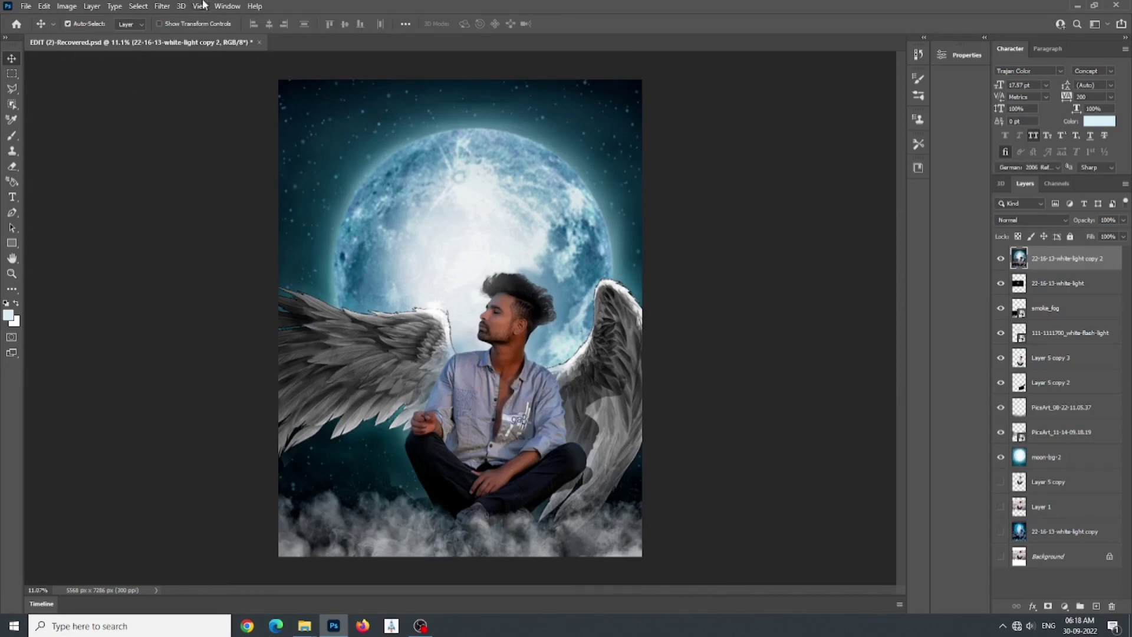
# Step: Cool the merged layer with the Camera Raw Filter, setting Temperature to -22 and Tint to -12
pyautogui.click(162, 6)
pyautogui.click(195, 95)
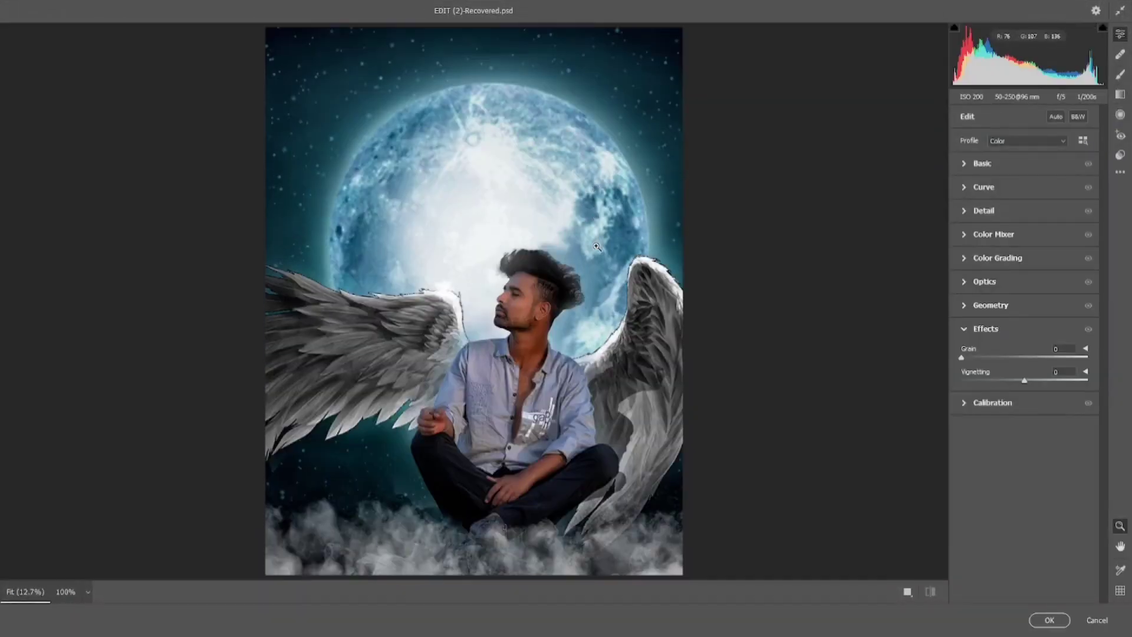
pyautogui.click(998, 164)
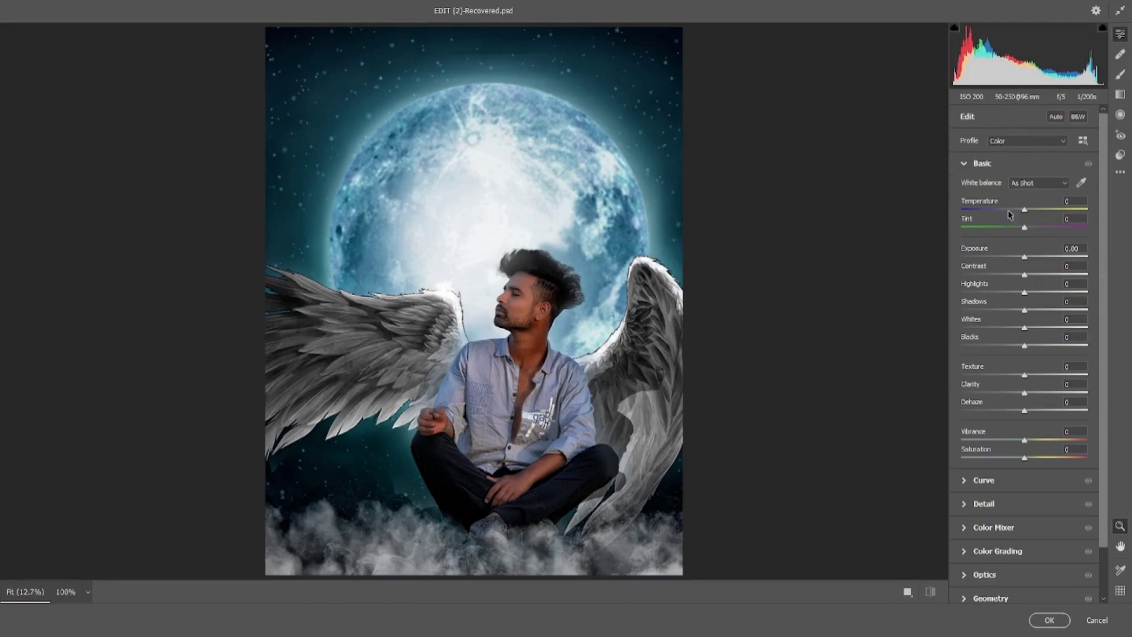
pyautogui.click(1004, 210)
pyautogui.moveTo(1004, 211); pyautogui.dragTo(1016, 229)
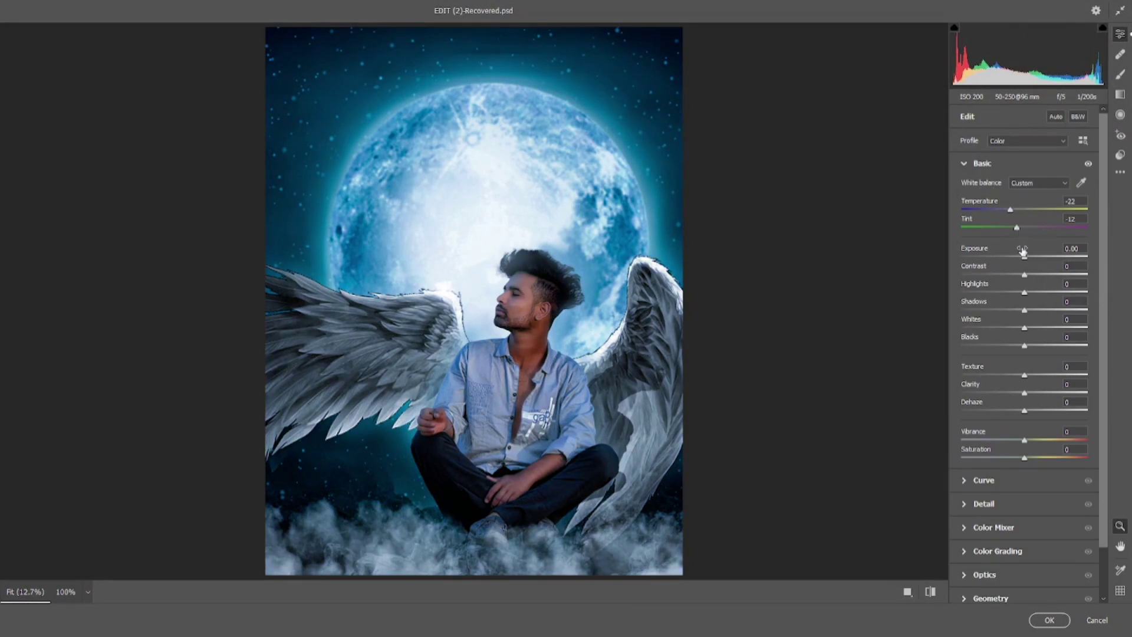
# Step: Set Exposure -0.30, Contrast +15, Highlights -24, Shadows +10, Whites -17, Blacks -6, Texture +22, Clarity +21, Vibrance +21 and Saturation +6
pyautogui.moveTo(1018, 257); pyautogui.dragTo(1038, 375)
pyautogui.click(1037, 393)
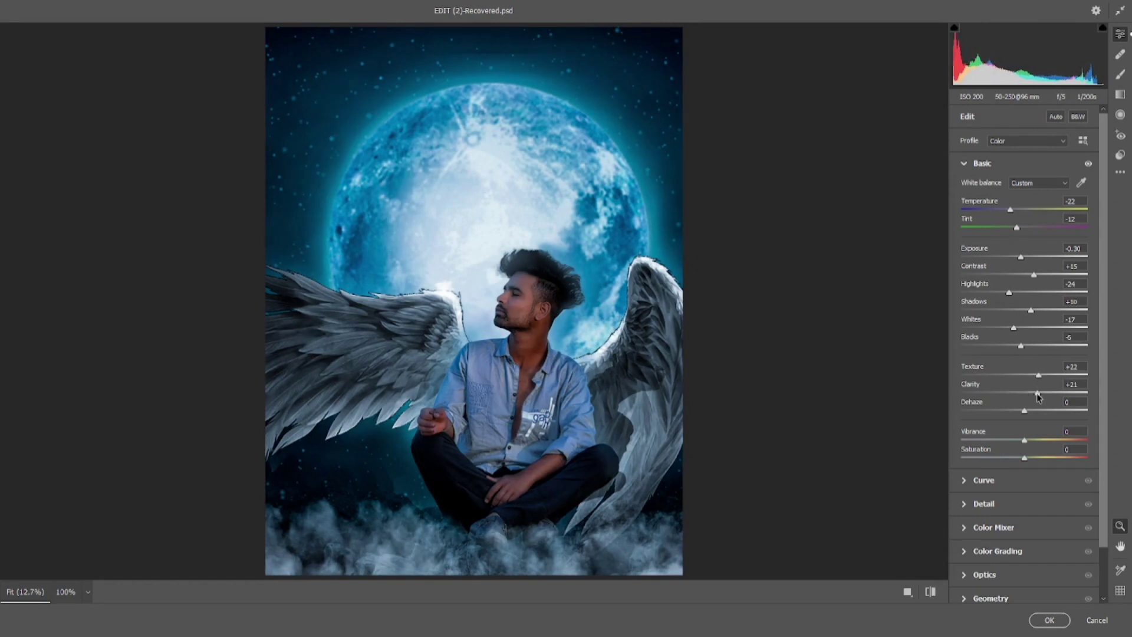
pyautogui.click(1041, 440)
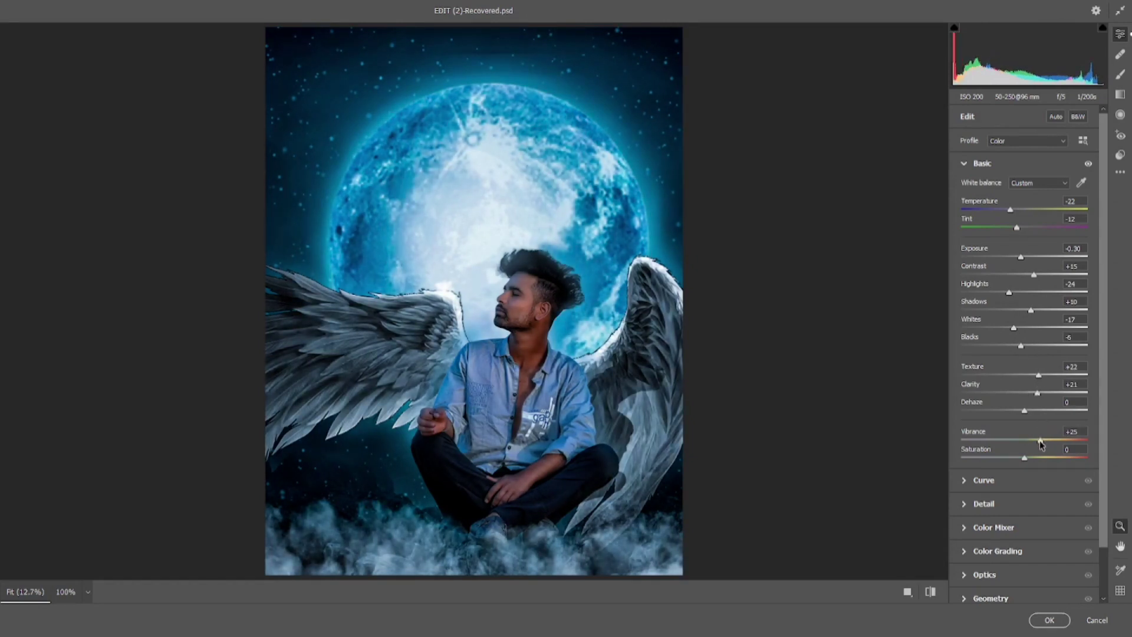
pyautogui.click(1032, 459)
pyautogui.moveTo(1032, 459); pyautogui.dragTo(1028, 460)
pyautogui.click(1037, 446)
# Step: Adjust the Reds in the Color Mixer to Saturation -18 and Luminance +15, with the hue shifted slightly toward orange
pyautogui.scroll(-2, 996, 476)
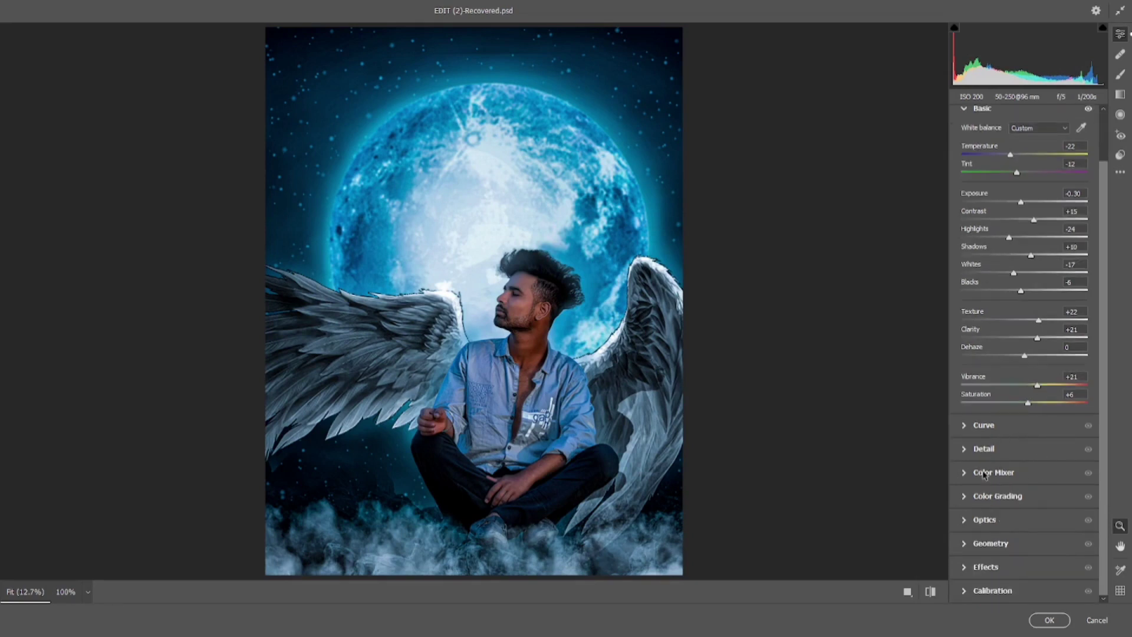
pyautogui.click(966, 479)
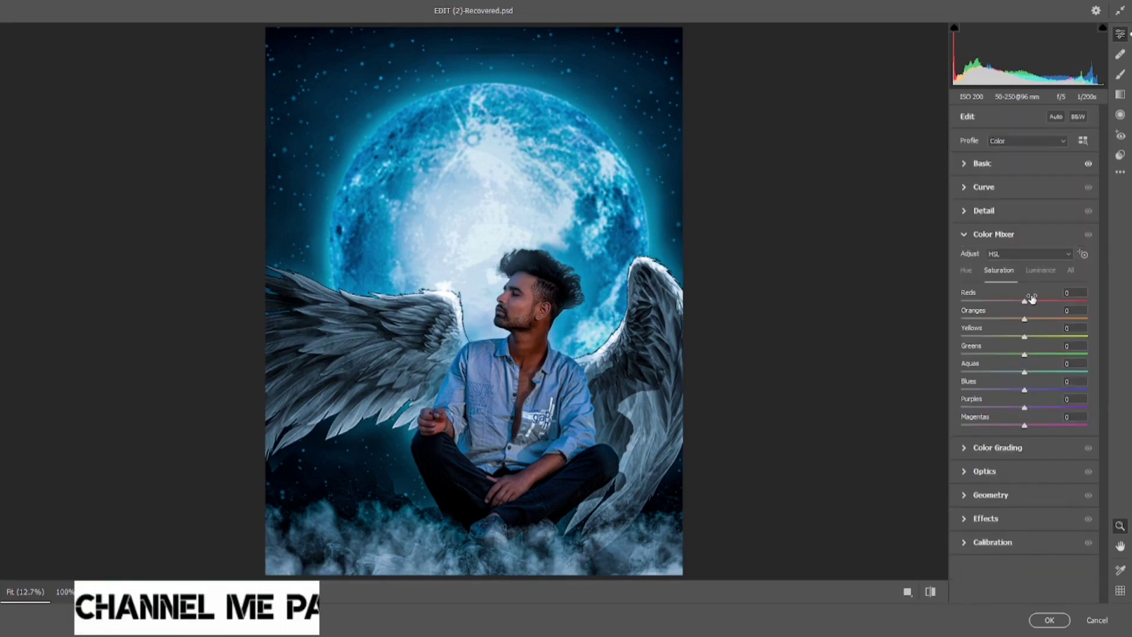
pyautogui.click(1013, 301)
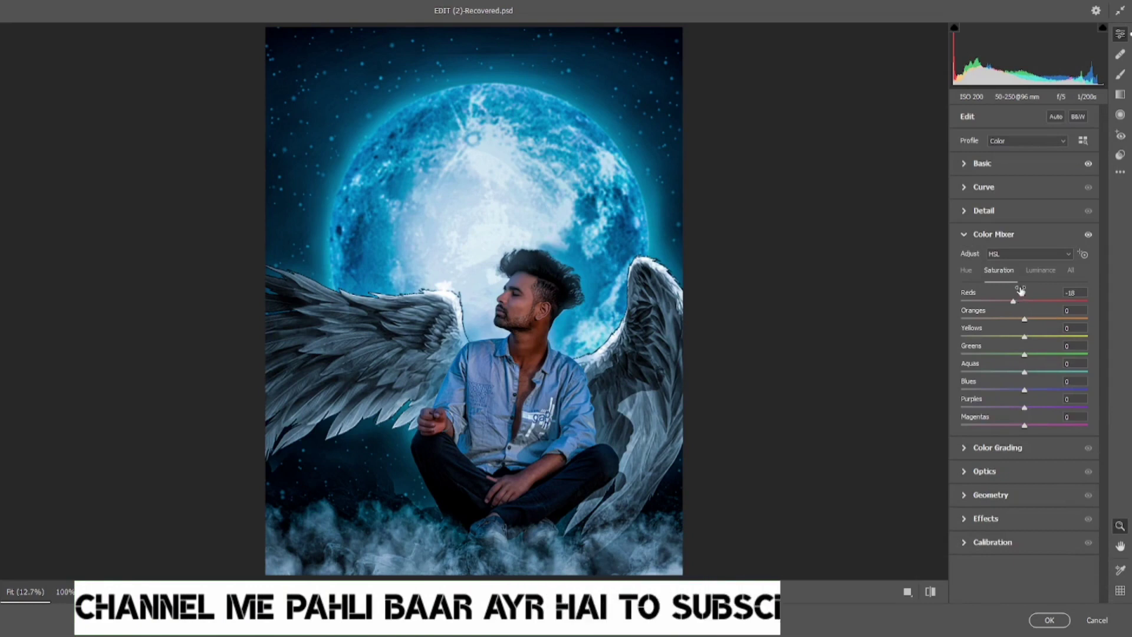
pyautogui.click(970, 271)
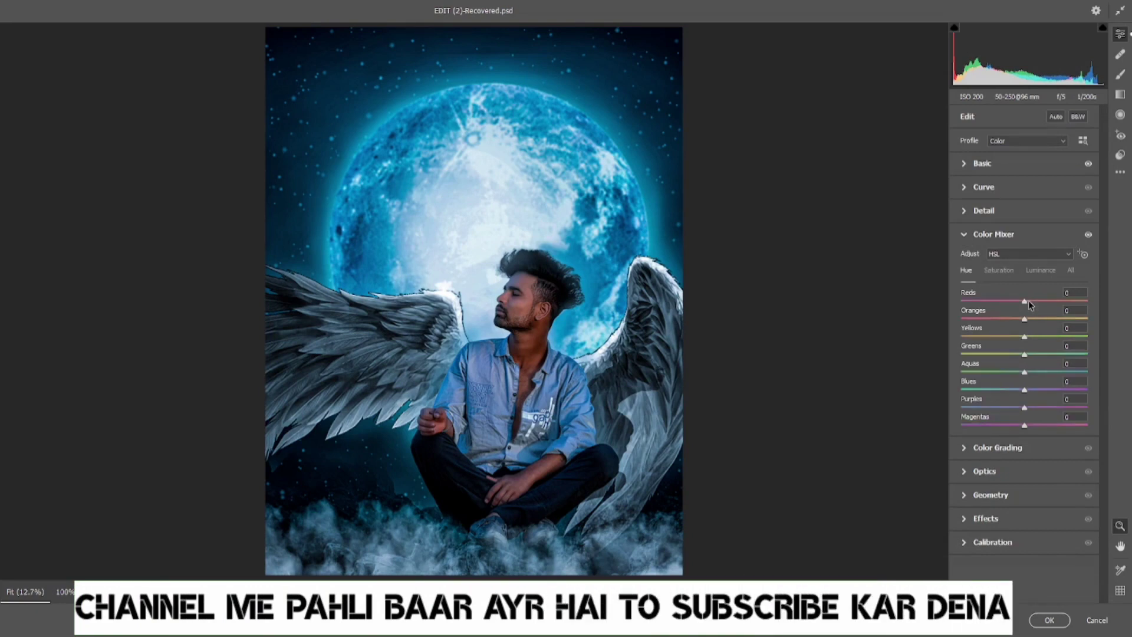
pyautogui.moveTo(1029, 300); pyautogui.dragTo(1033, 303)
pyautogui.click(1041, 271)
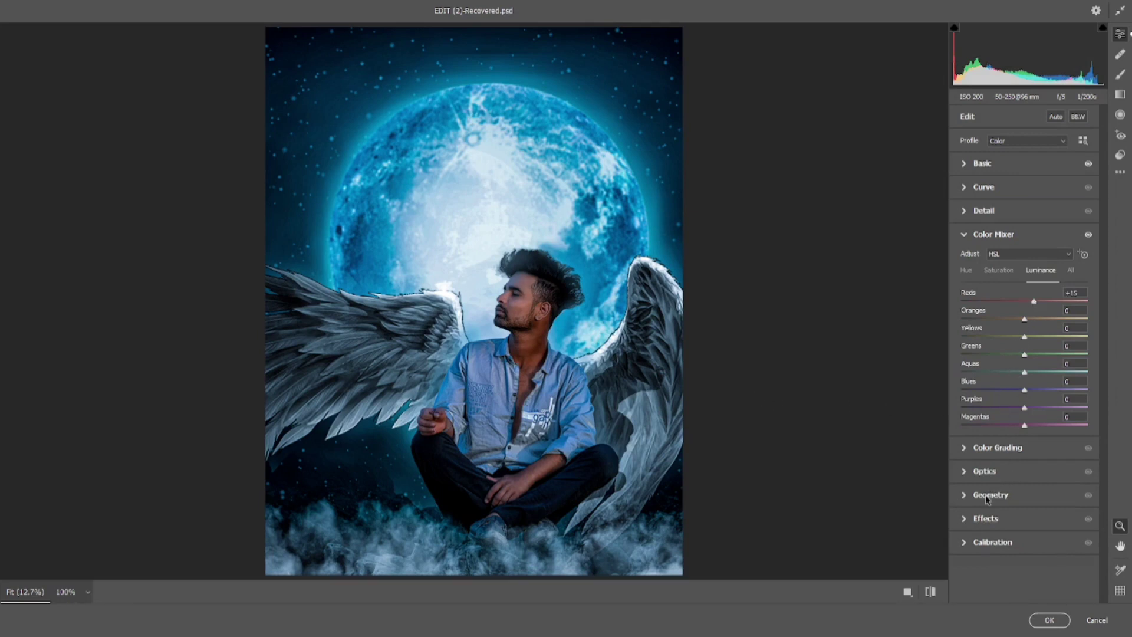
# Step: Darken the image edges with Vignetting at -26 and apply the Camera Raw adjustments
pyautogui.click(981, 472)
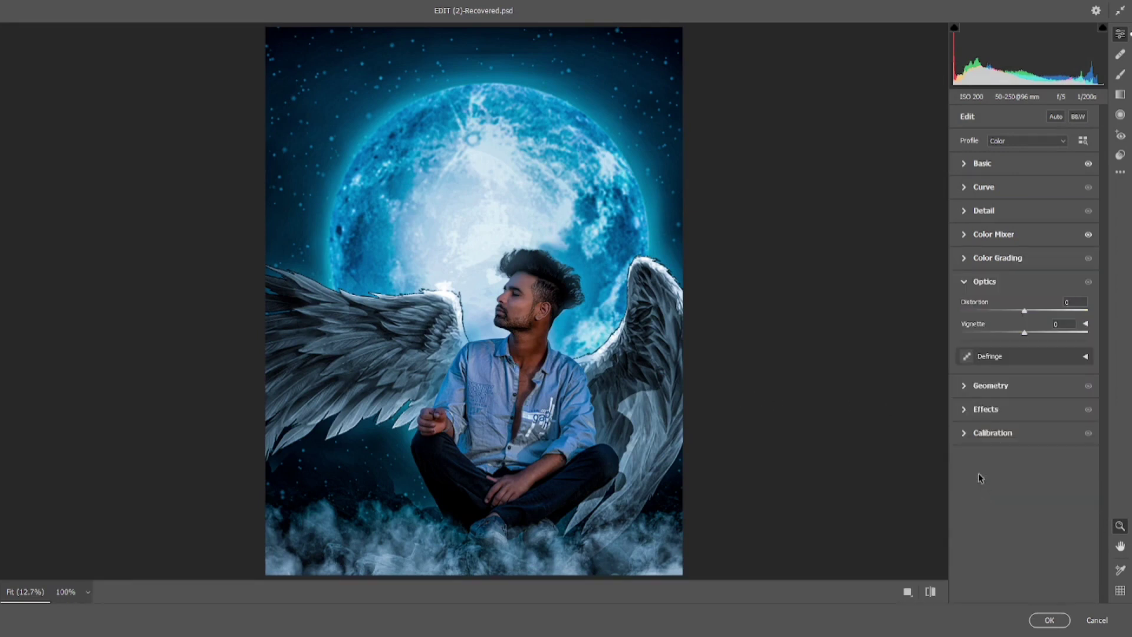
pyautogui.click(966, 410)
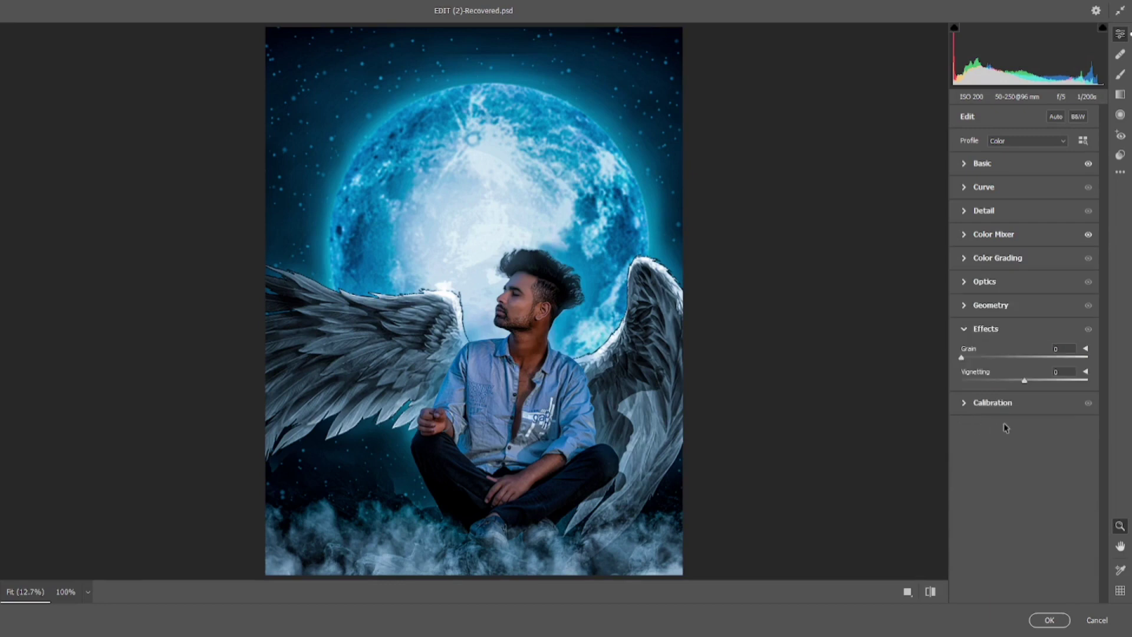
pyautogui.click(1005, 382)
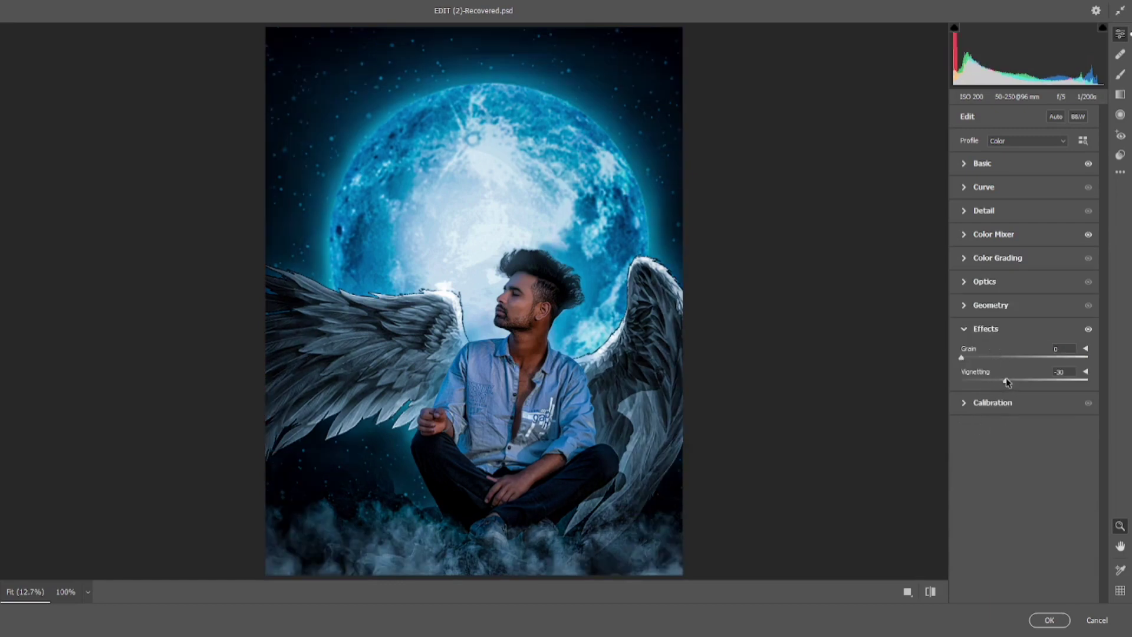
pyautogui.moveTo(1010, 377); pyautogui.dragTo(1007, 381)
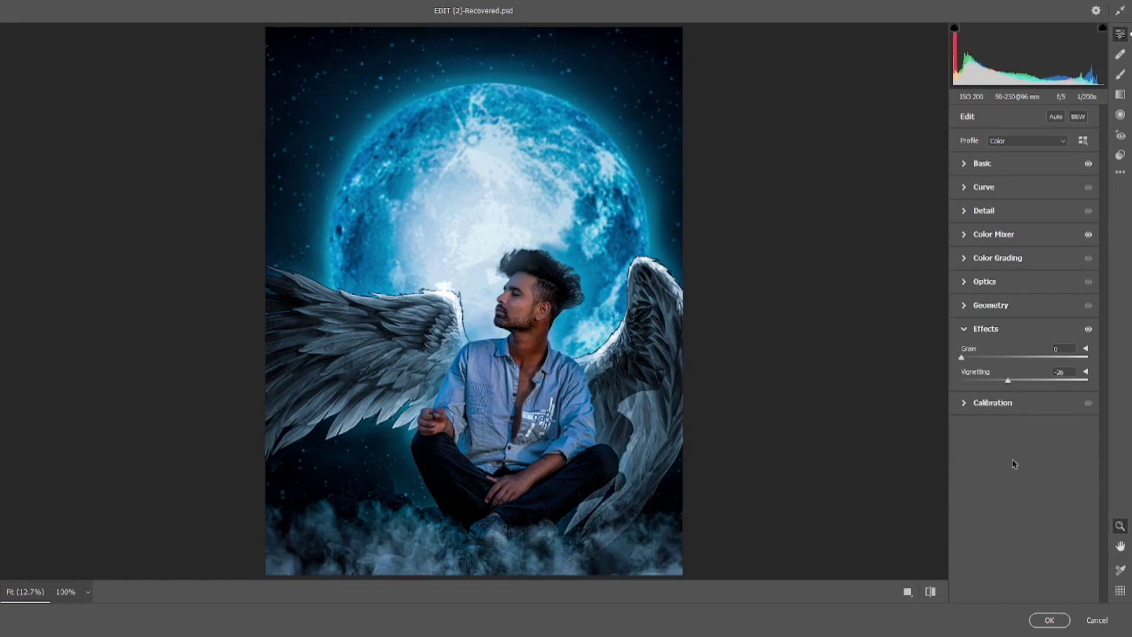
pyautogui.click(1049, 619)
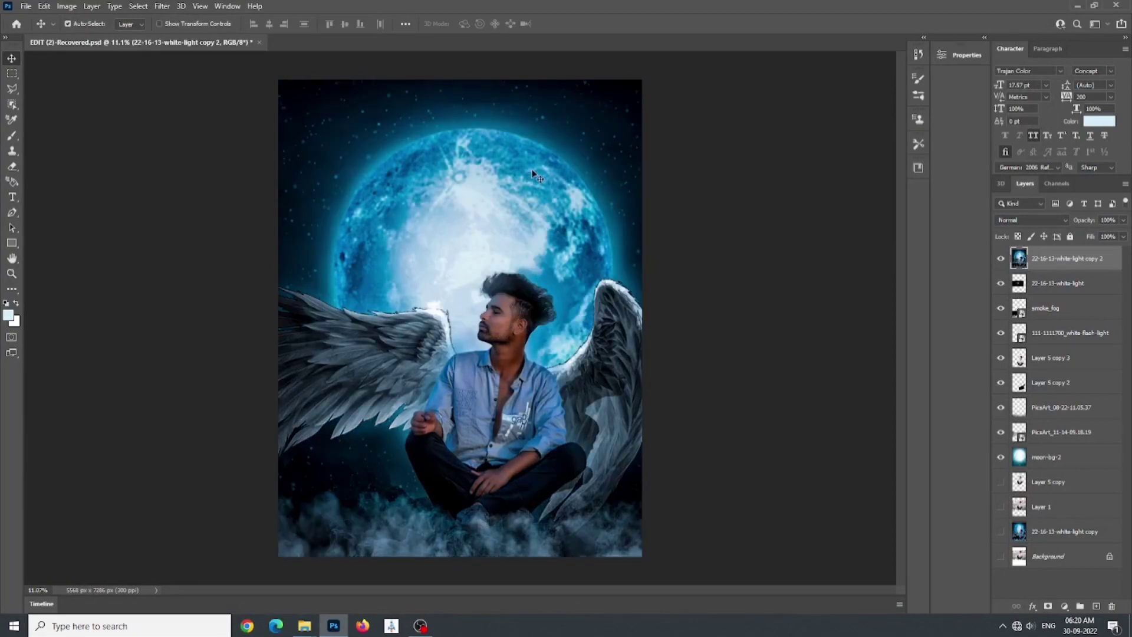
# Step: Examine the graded face, hair and wings up close and in the full composite
pyautogui.click(665, 257)
pyautogui.scroll(6, 509, 354)
pyautogui.scroll(3, 511, 354)
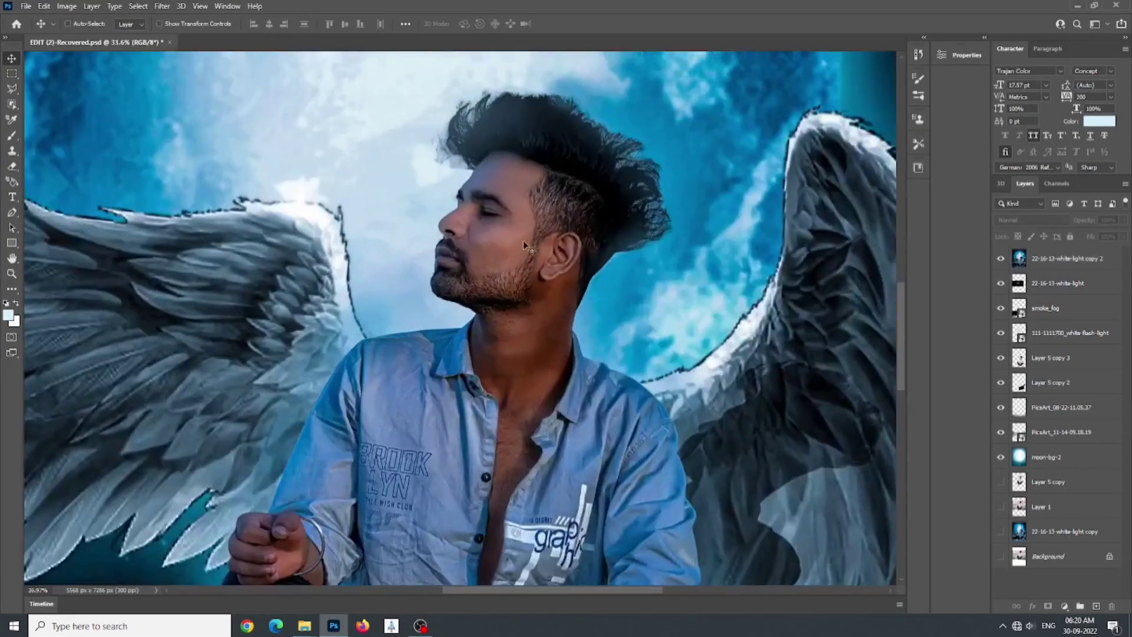
pyautogui.scroll(1, 551, 324)
pyautogui.scroll(-8, 548, 320)
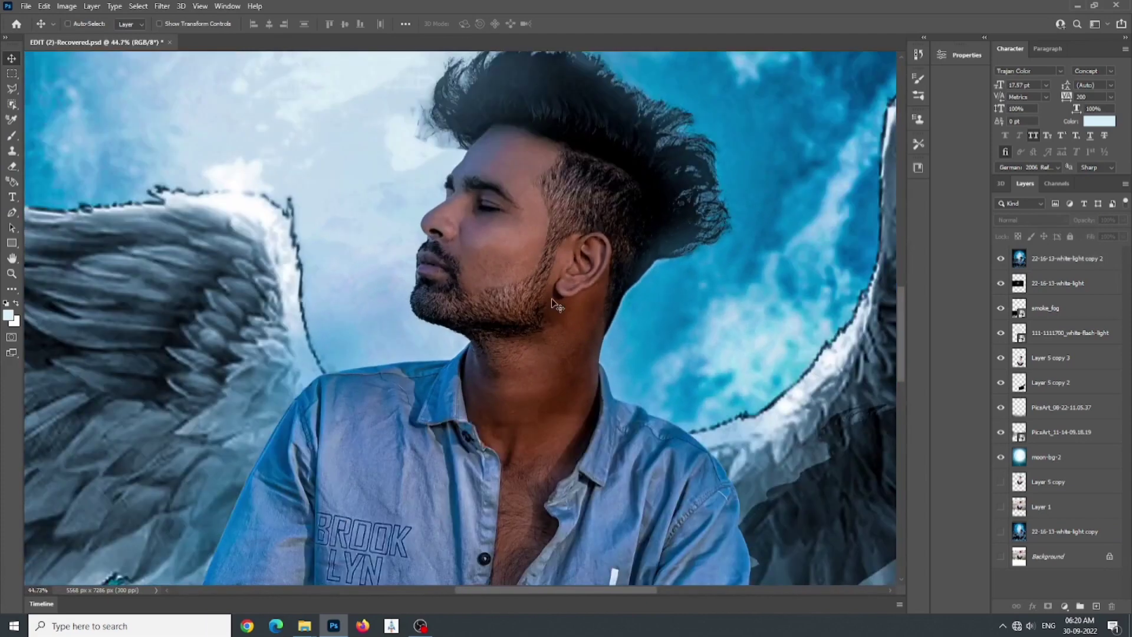
pyautogui.scroll(-2, 532, 255)
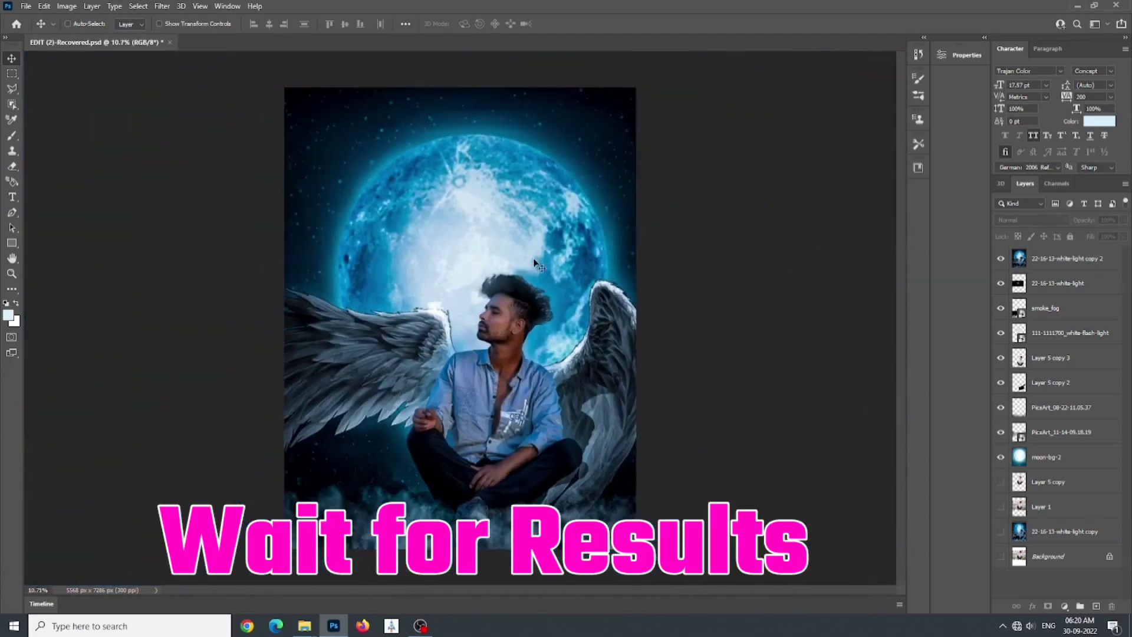